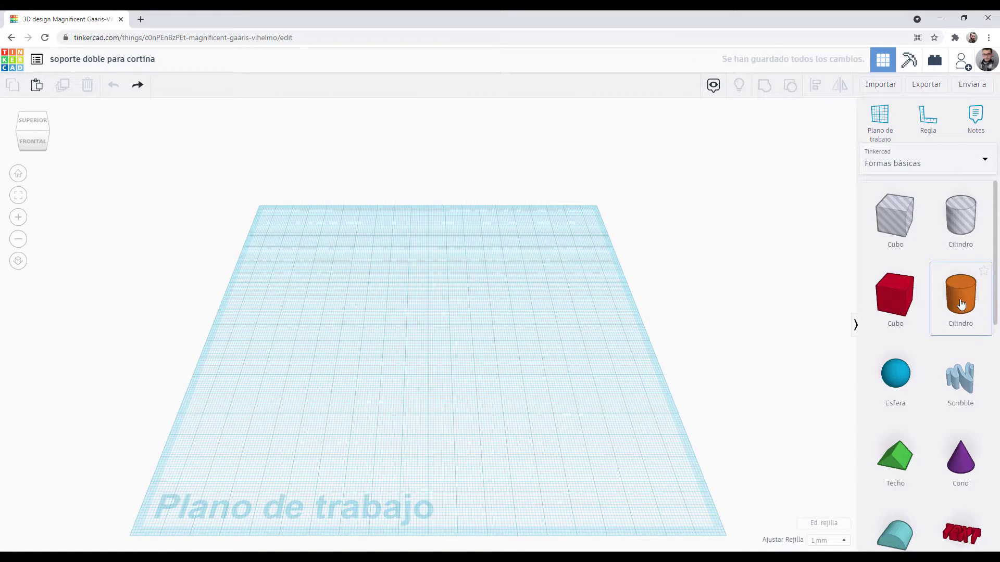
# Add a solid cylinder with 64 sides to the workplane and size its base to 22 by 22 mm
pyautogui.moveTo(961, 304); pyautogui.dragTo(313, 337)
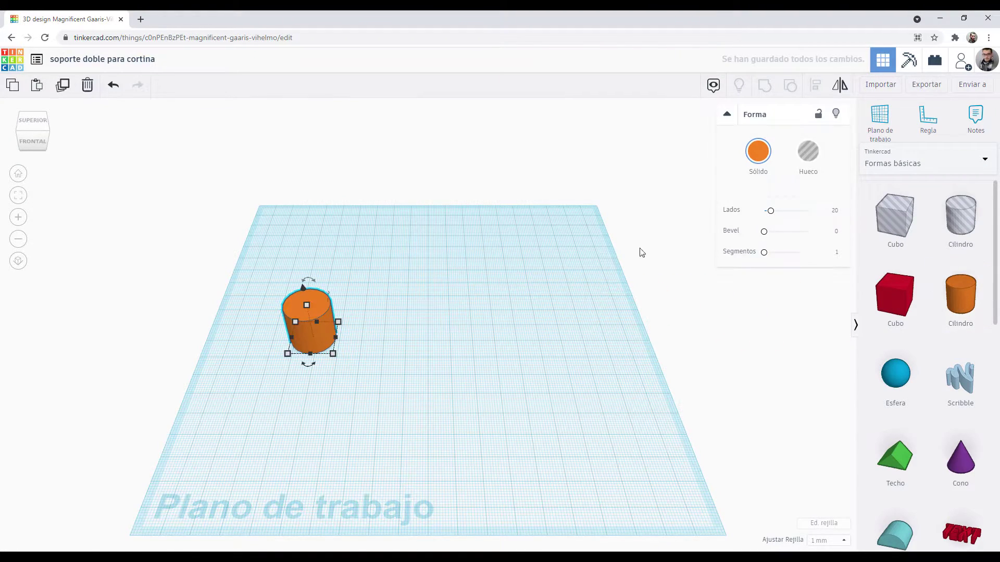
pyautogui.moveTo(771, 211); pyautogui.dragTo(838, 215)
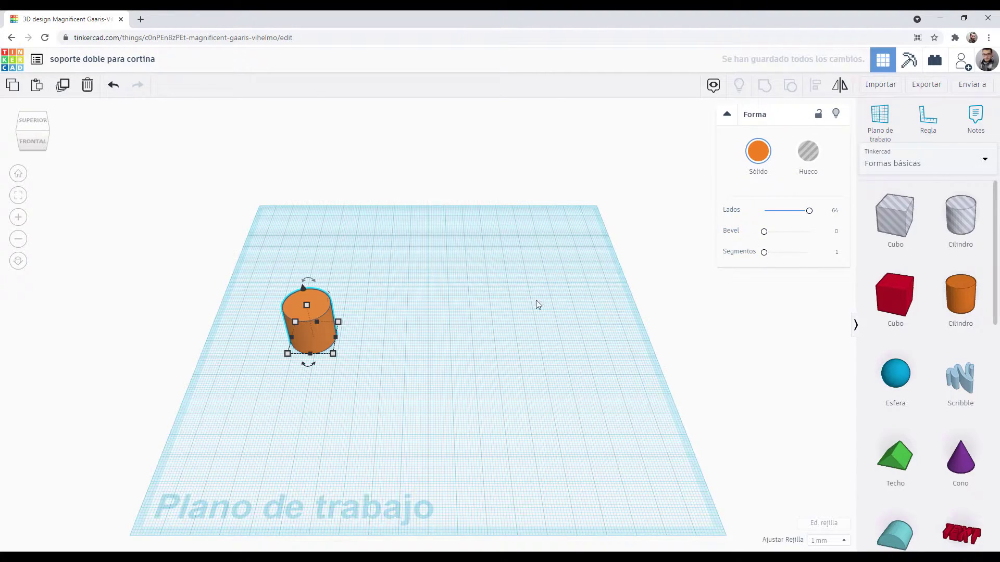
pyautogui.moveTo(288, 353)
pyautogui.click(241, 340)
pyautogui.write('22')
pyautogui.press('Tab')
pyautogui.write('22')
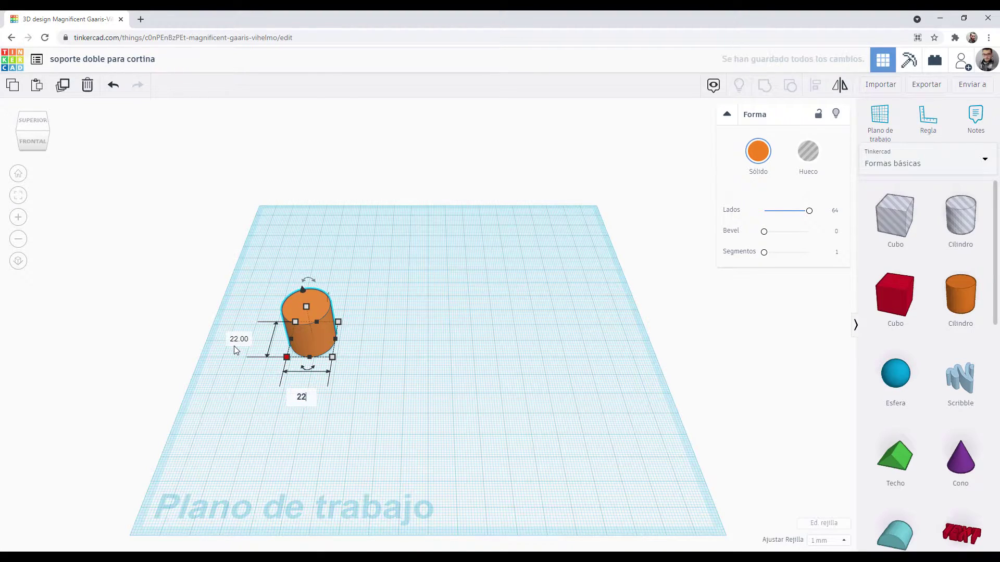
pyautogui.press('Return')
# Set the cylinder's height to 10 mm and place a duplicate beside it in the middle of the workplane
pyautogui.moveTo(302, 307)
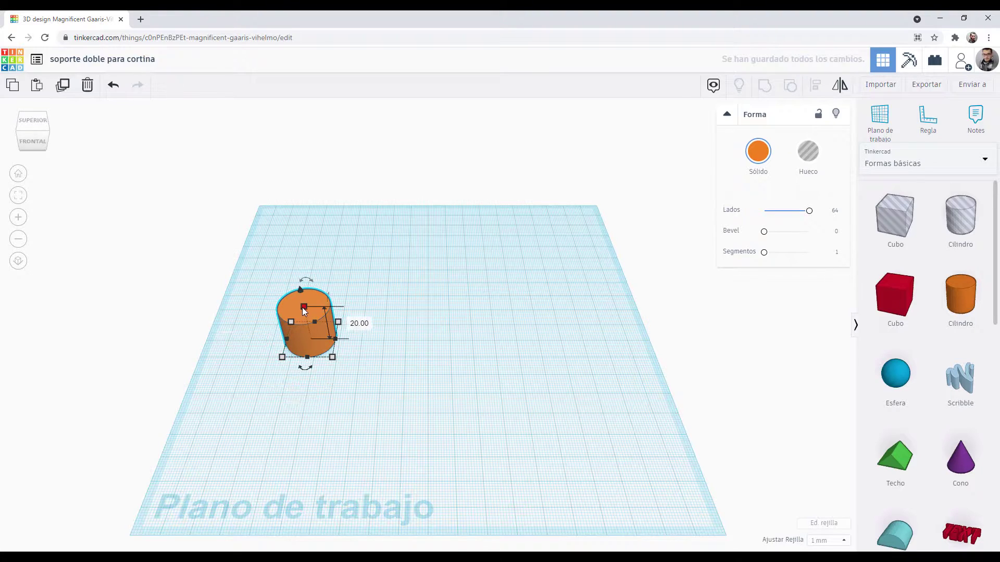
pyautogui.click(359, 323)
pyautogui.write('10')
pyautogui.press('Return')
pyautogui.moveTo(308, 344); pyautogui.dragTo(470, 296)
pyautogui.hotkey('ctrl', 'd')
# Add a solid box in front of the cylinders and size its base to 72 mm wide by 15 mm deep
pyautogui.moveTo(879, 298); pyautogui.dragTo(328, 407)
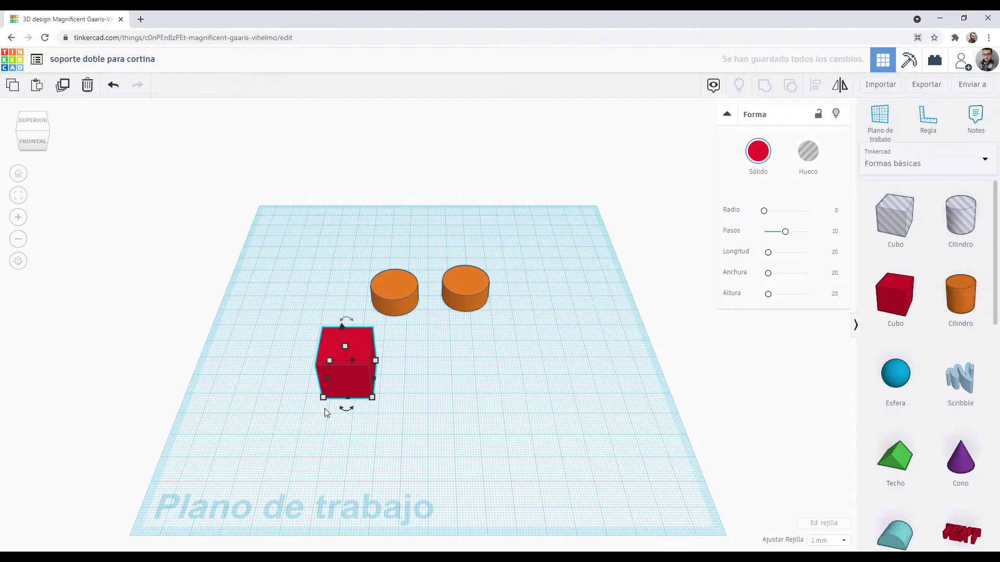
pyautogui.click(323, 397)
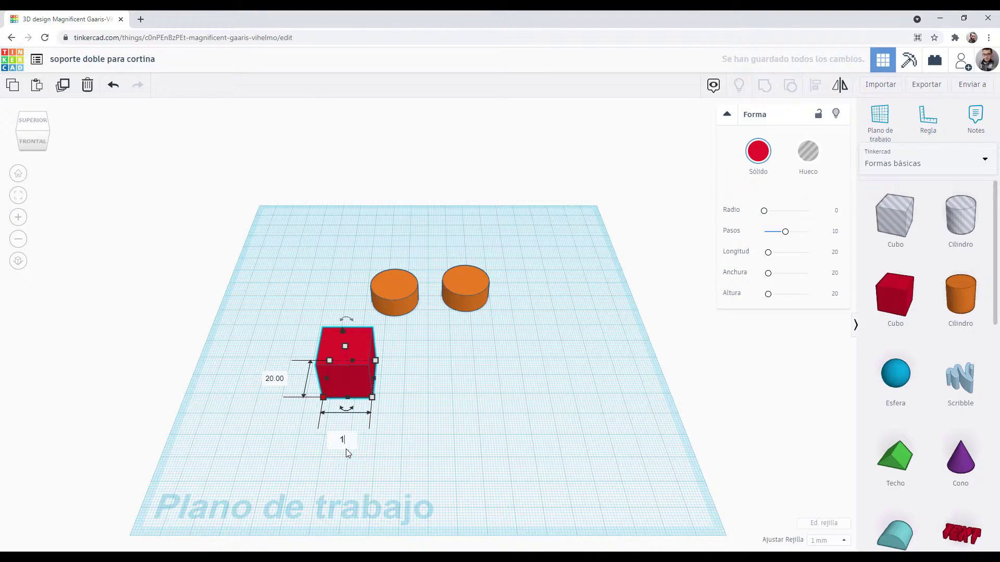
pyautogui.press('BackSpace')
pyautogui.write('72')
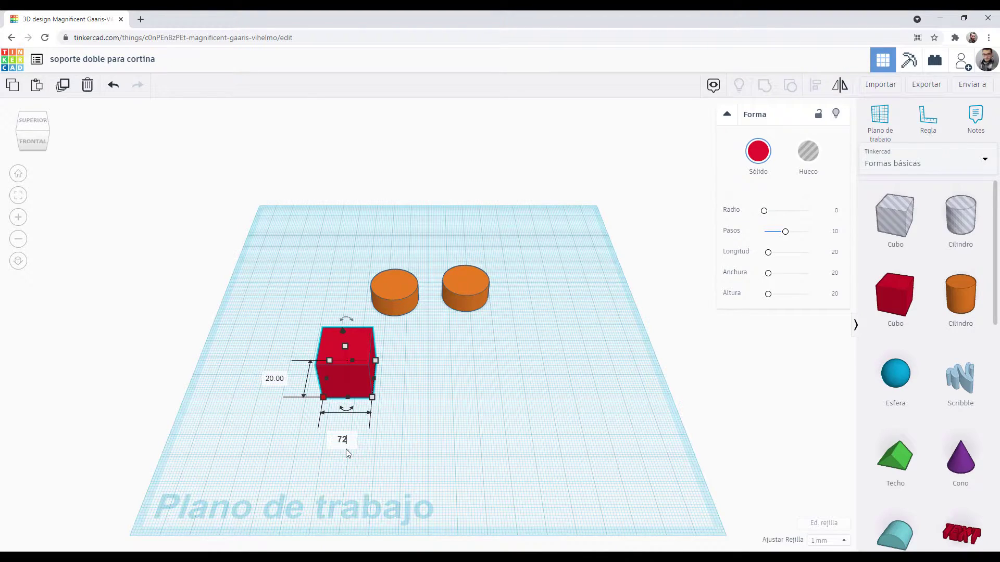
pyautogui.press('Return')
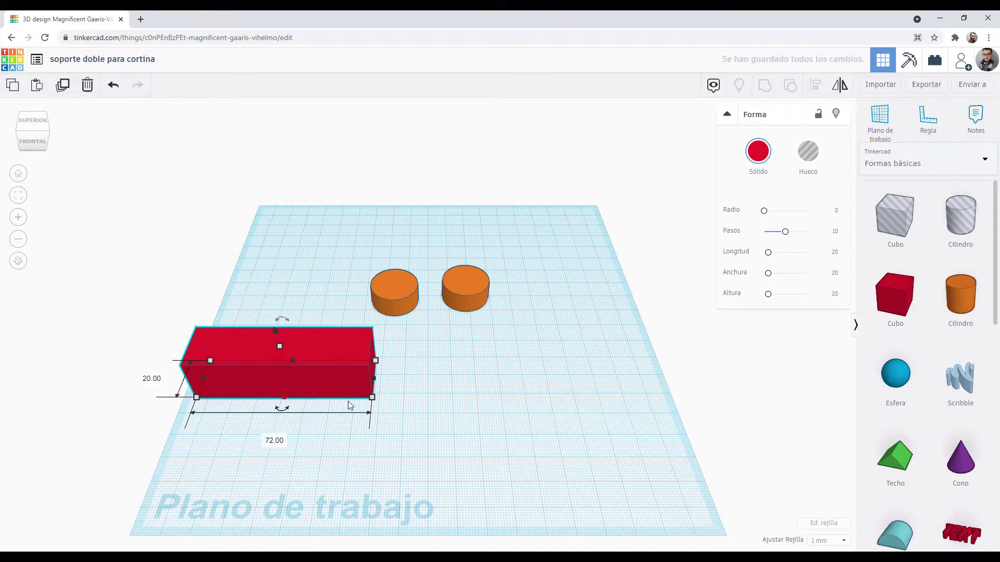
pyautogui.click(372, 397)
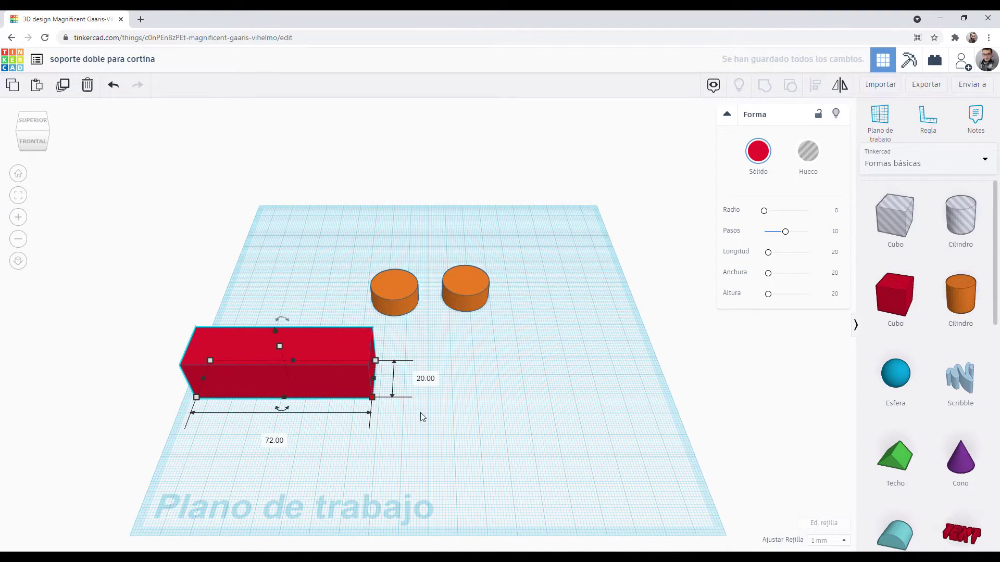
pyautogui.write('15')
pyautogui.press('Return')
pyautogui.click(448, 441)
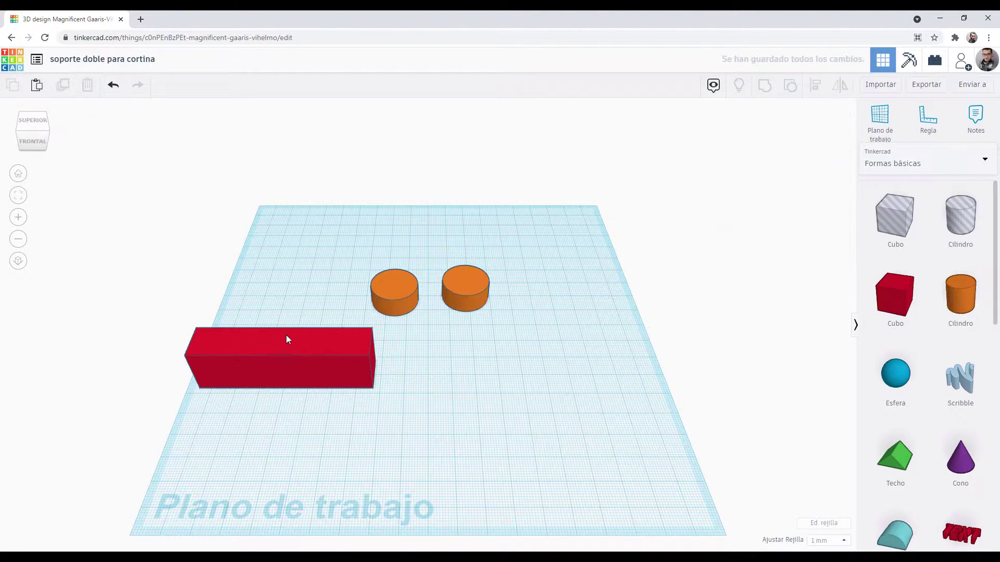
# Set the long box's height to 10 mm and move it behind the two cylinders
pyautogui.click(278, 339)
pyautogui.moveTo(280, 341)
pyautogui.write('10')
pyautogui.press('Return')
pyautogui.moveTo(258, 366); pyautogui.dragTo(370, 240)
# Add a second solid box, set its depth to 50 mm and shift it toward the workplane's left edge
pyautogui.moveTo(878, 301); pyautogui.dragTo(326, 394)
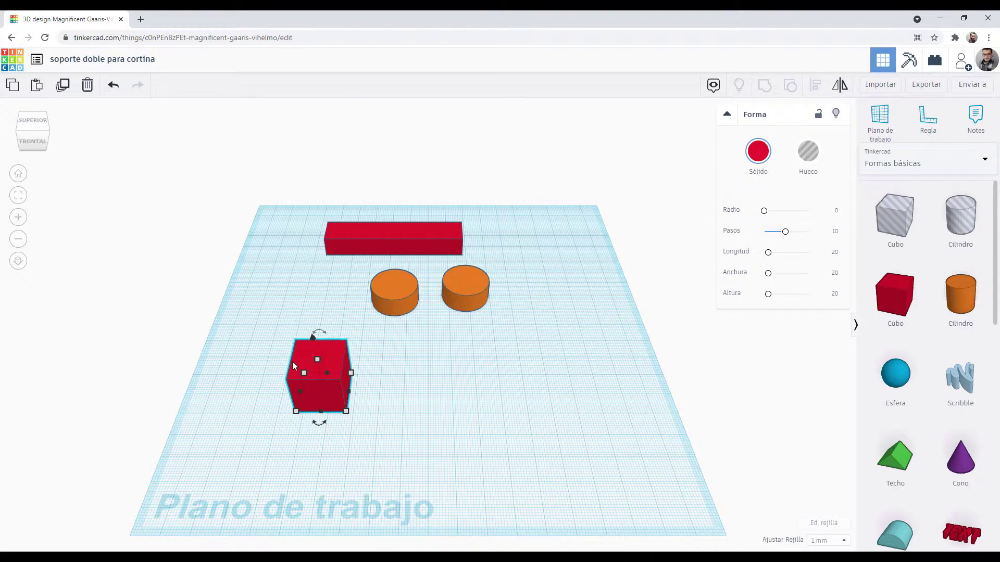
pyautogui.moveTo(346, 411)
pyautogui.click(314, 455)
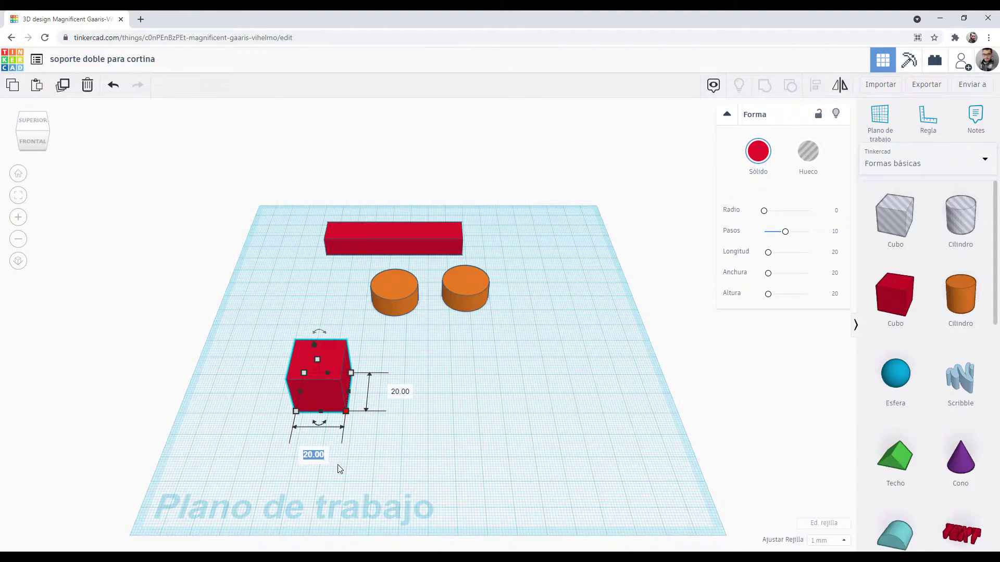
pyautogui.click(399, 395)
pyautogui.write('50')
pyautogui.press('Return')
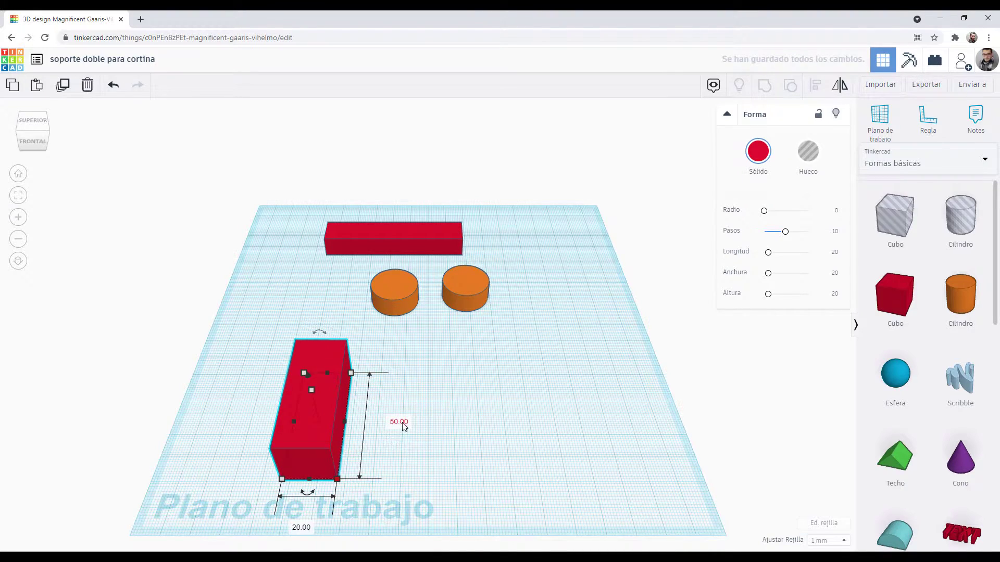
pyautogui.moveTo(321, 411); pyautogui.dragTo(274, 375)
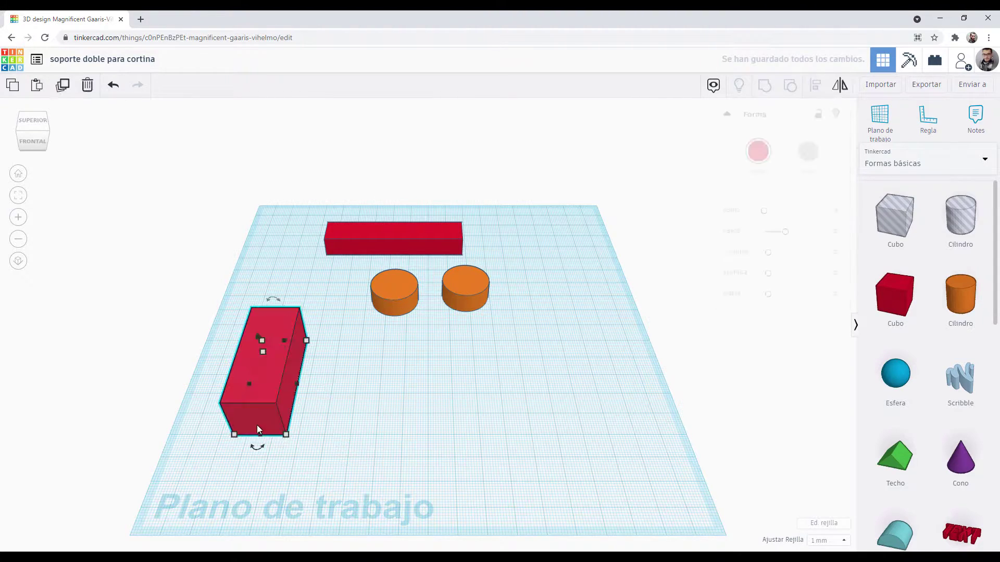
# Set the second box's width to 8 mm and its height to 10 mm
pyautogui.moveTo(286, 435)
pyautogui.click(248, 479)
pyautogui.write('8')
pyautogui.press('Return')
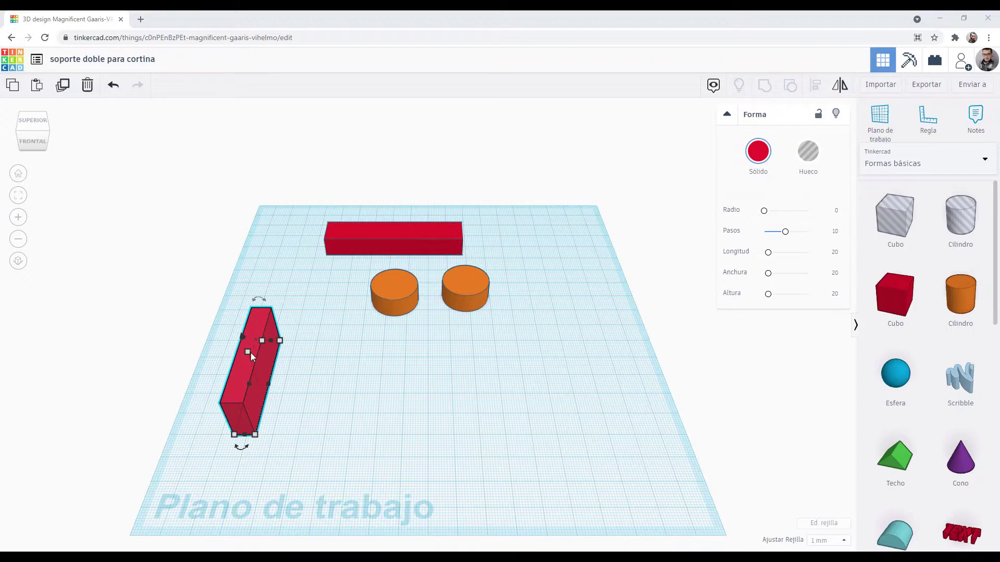
pyautogui.click(307, 369)
pyautogui.write('10')
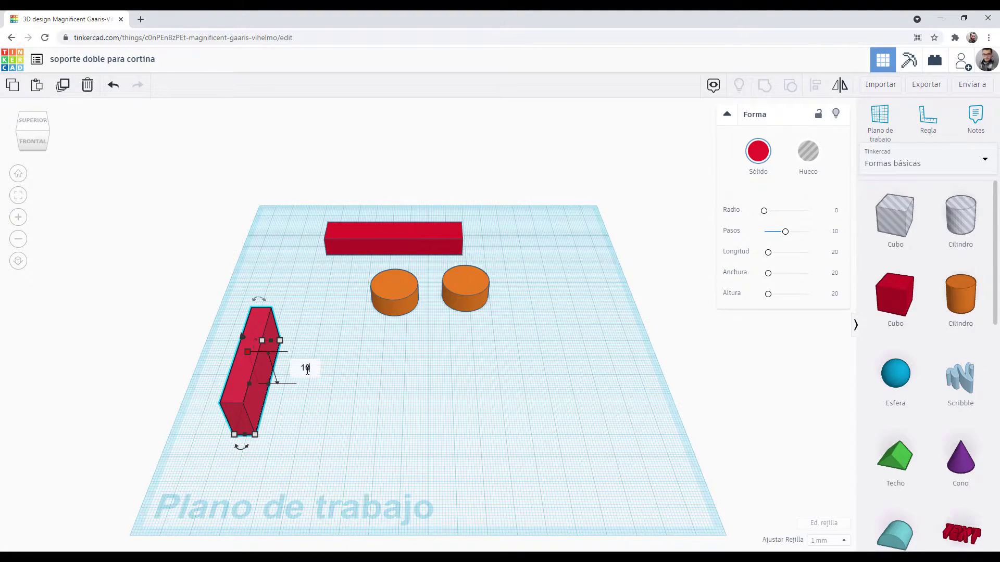
pyautogui.press('Return')
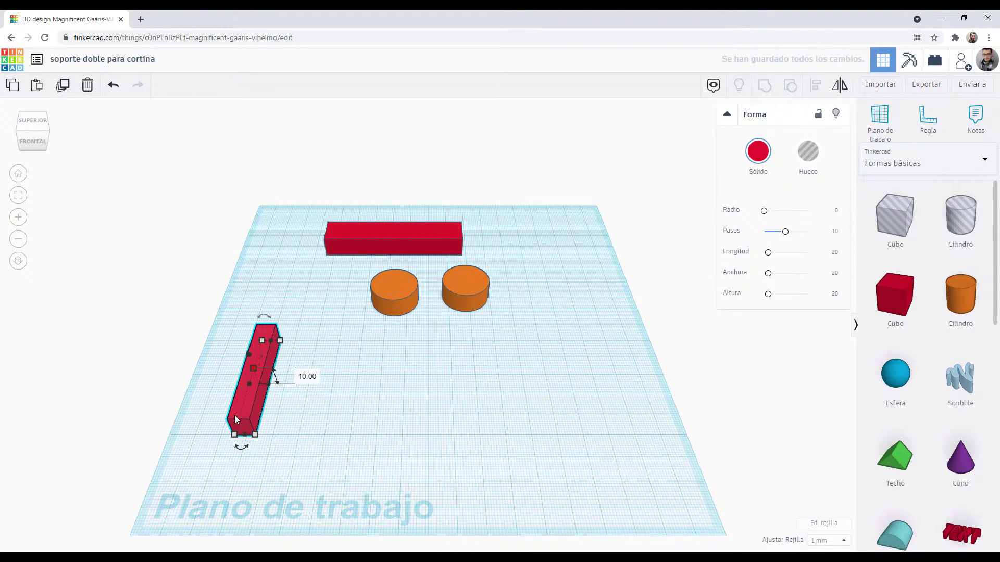
# Move the 50 mm bar to the back left of the workplane and the 72 mm bar slightly closer to it
pyautogui.moveTo(256, 436)
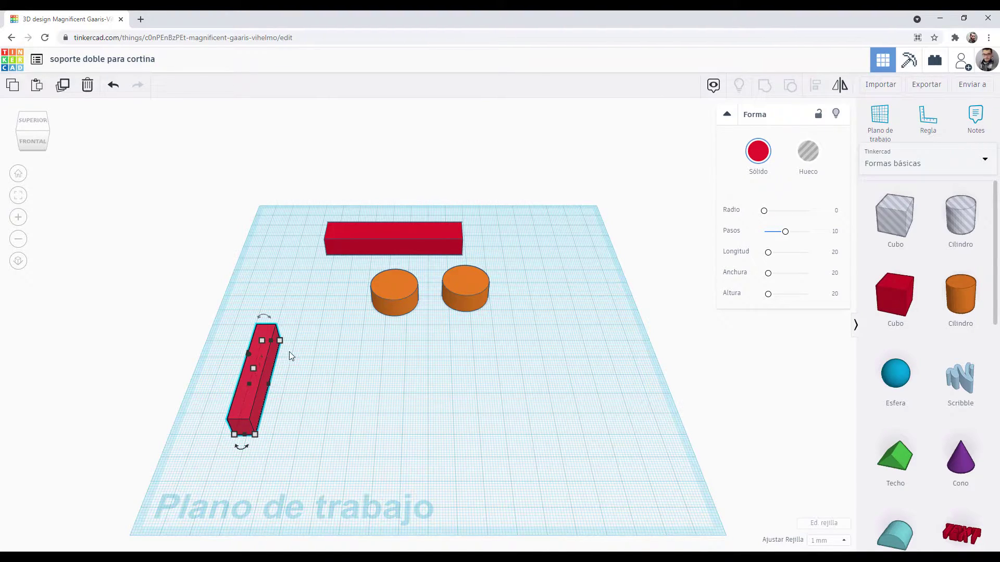
pyautogui.moveTo(245, 406); pyautogui.dragTo(258, 275)
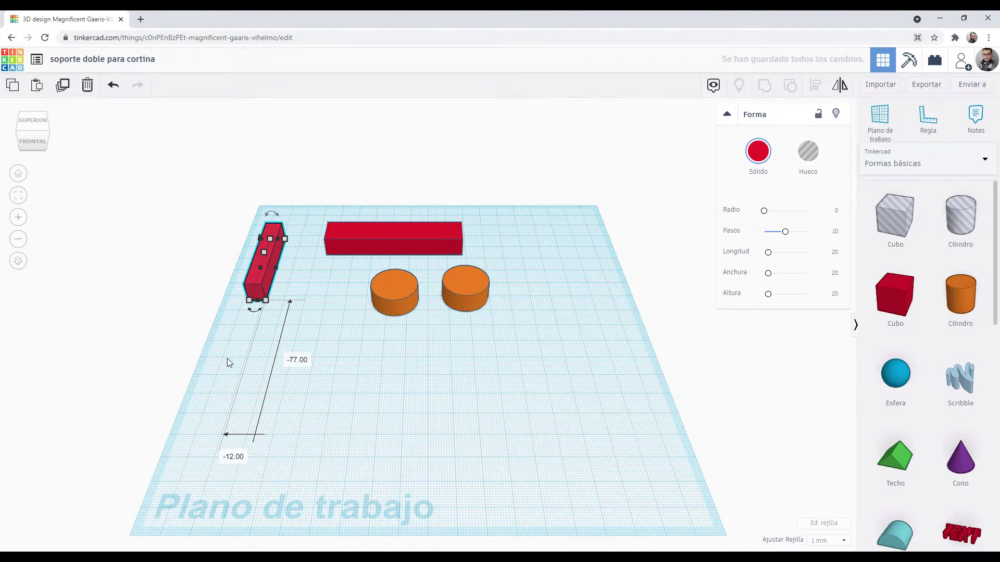
pyautogui.moveTo(391, 239); pyautogui.dragTo(367, 235)
# Move both cylinders side by side to the front of the workplane and align their front-to-back centres
pyautogui.moveTo(394, 297); pyautogui.dragTo(346, 412)
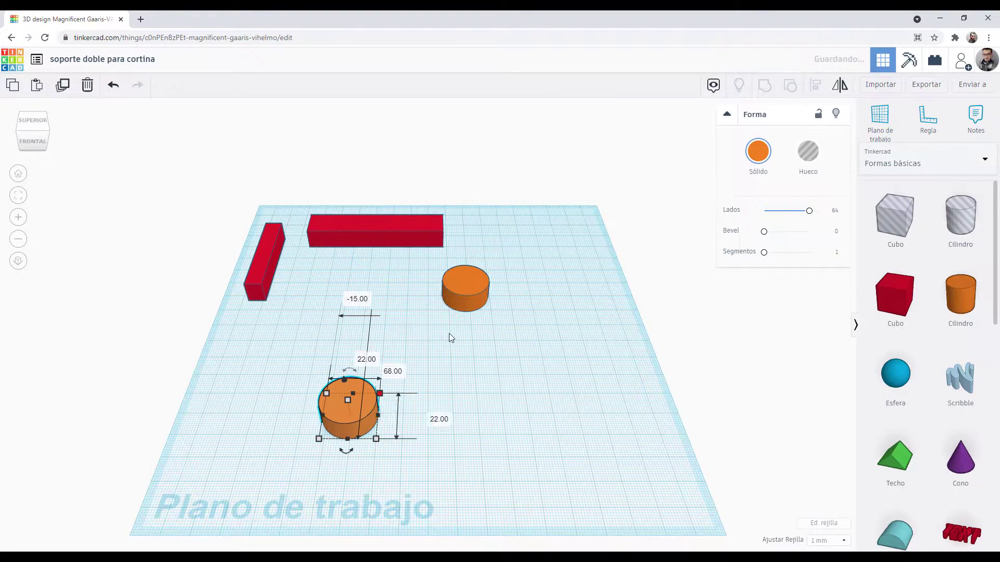
pyautogui.moveTo(469, 299); pyautogui.dragTo(404, 423)
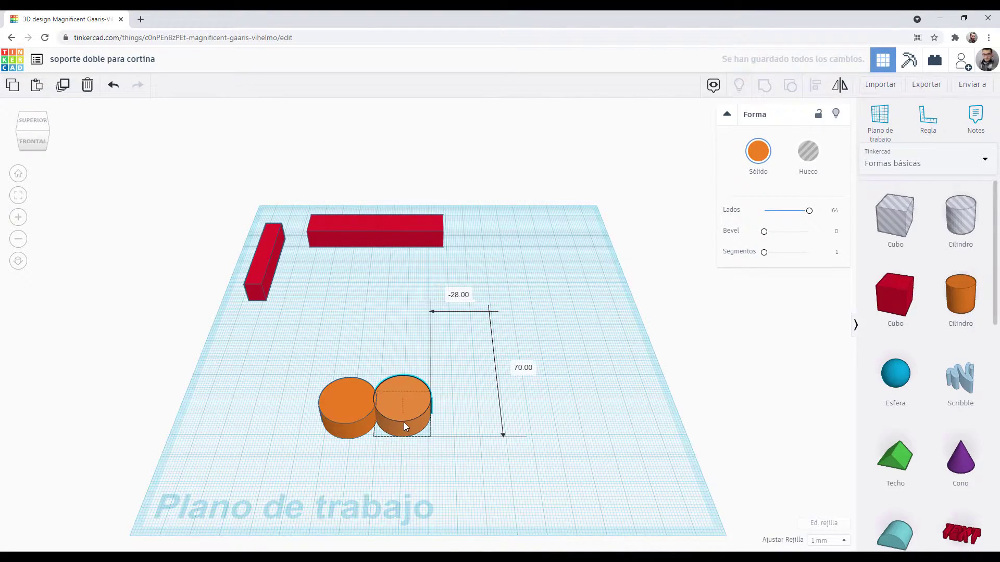
pyautogui.click(350, 409)
pyautogui.keyDown('shift'); pyautogui.click(400, 413); pyautogui.keyUp('shift')
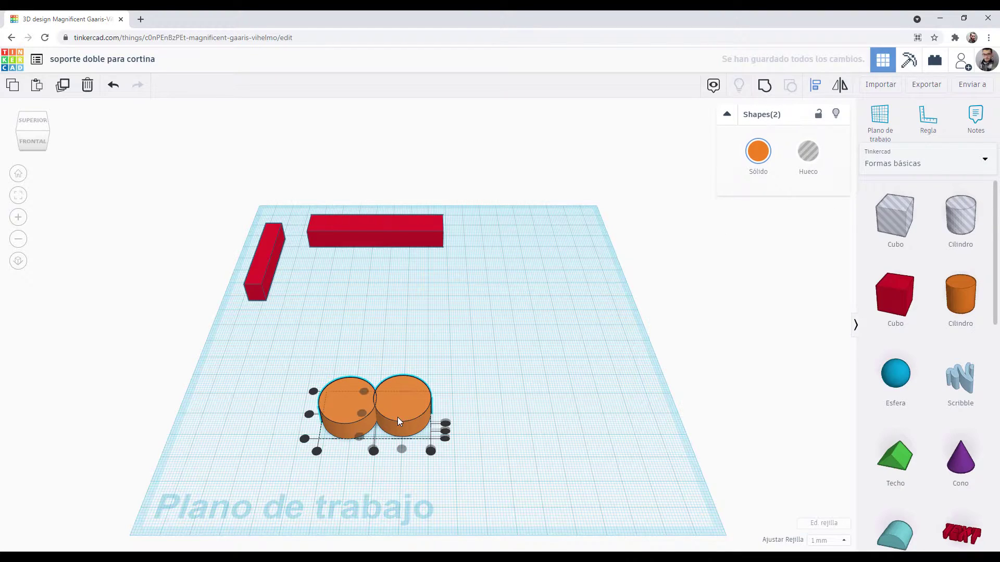
pyautogui.click(309, 415)
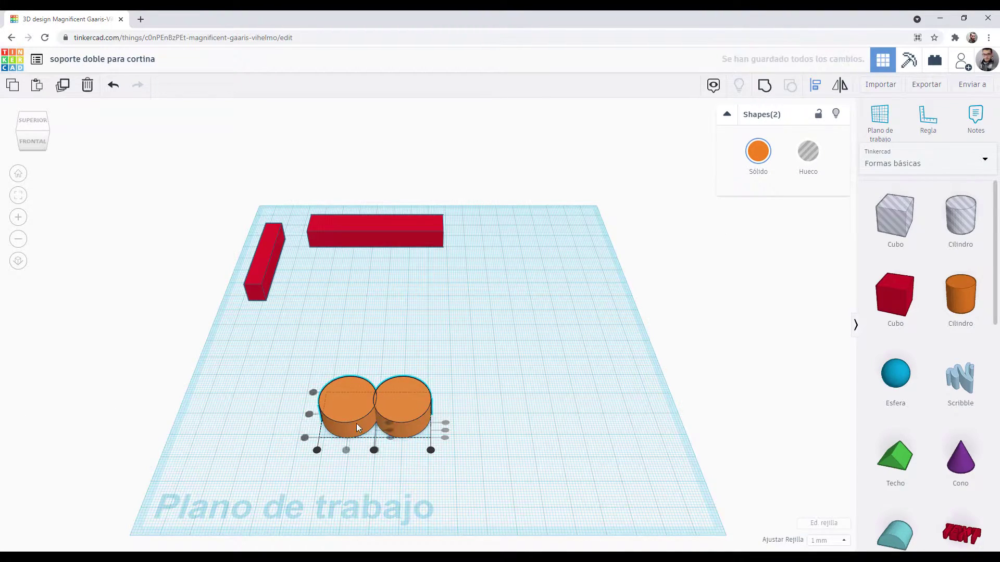
pyautogui.click(503, 427)
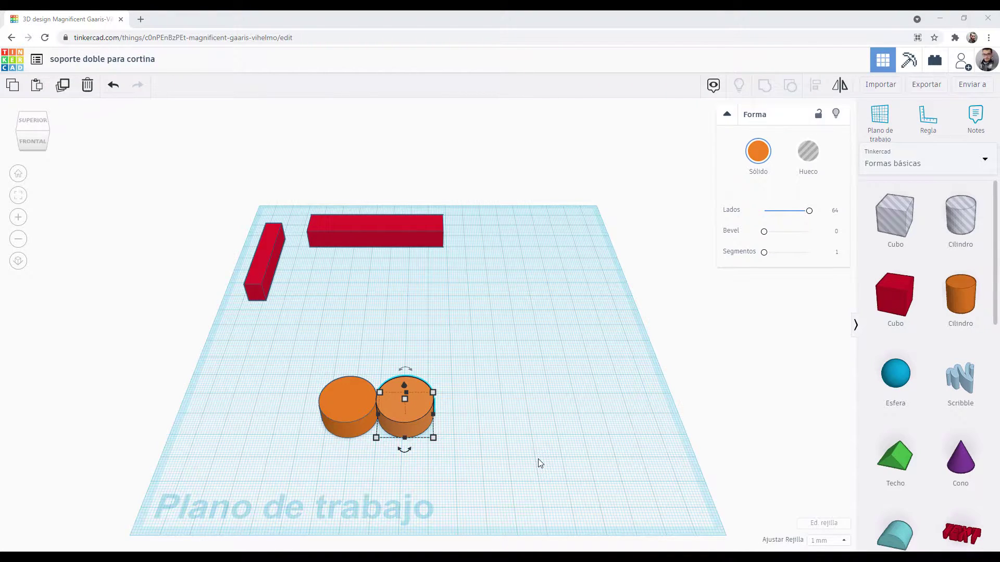
# Shift the right cylinder sideways, about 8 mm away from the left one
pyautogui.click(389, 419)
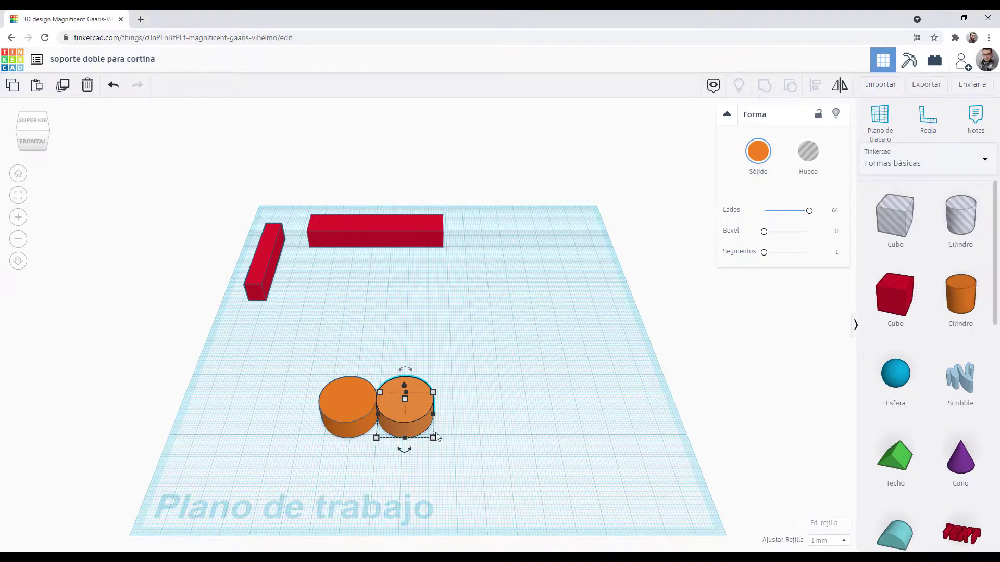
pyautogui.press('Right')
pyautogui.press('Right')
pyautogui.press('Right')
pyautogui.press('Right')
pyautogui.press('Right')
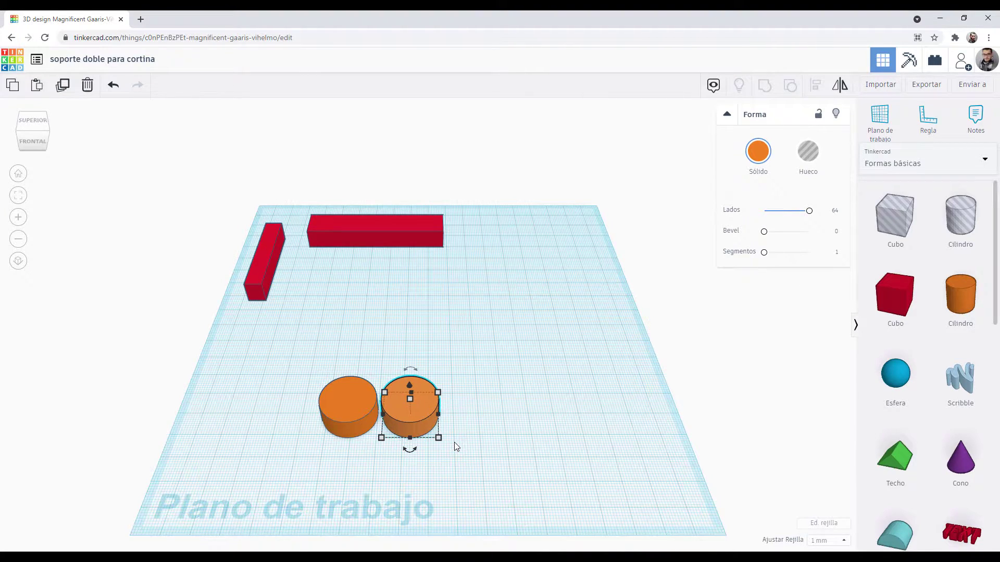
pyautogui.press('Right')
pyautogui.press('Right')
pyautogui.press('Right')
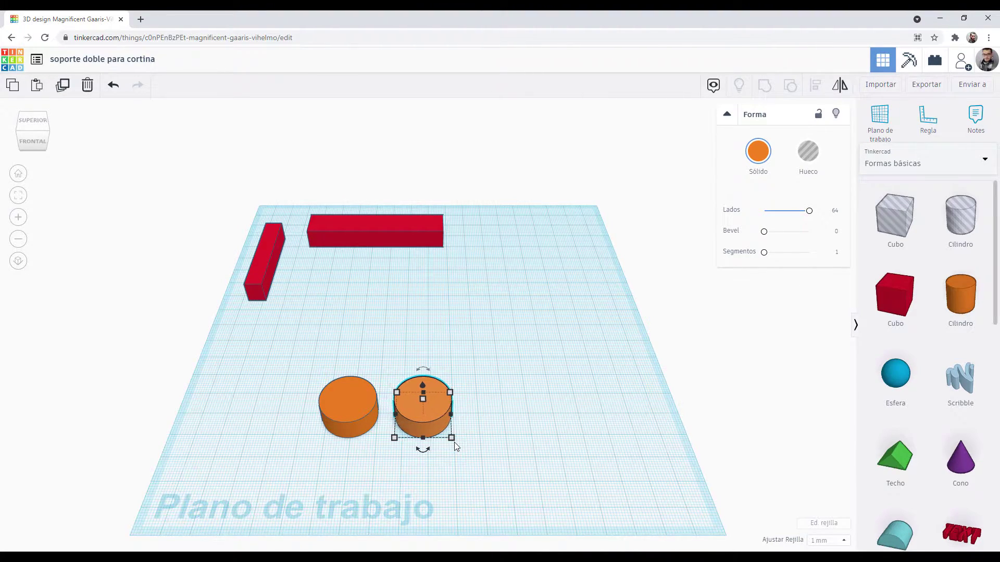
# Group the two cylinders, then move the group and the long bar farther back on the workplane
pyautogui.keyDown('shift'); pyautogui.click(352, 417); pyautogui.keyUp('shift')
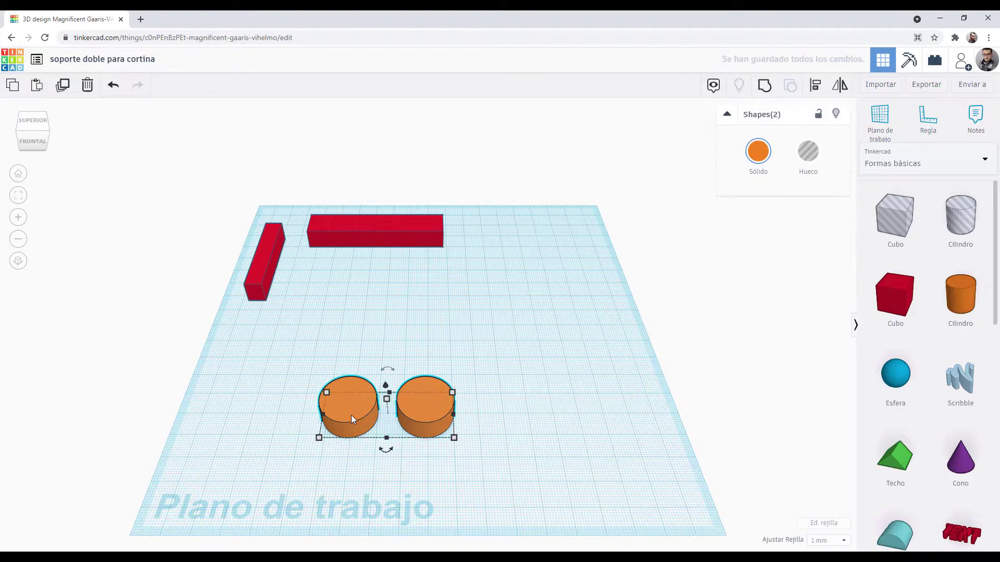
pyautogui.click(764, 85)
pyautogui.moveTo(424, 403); pyautogui.dragTo(535, 458)
pyautogui.click(492, 353)
pyautogui.click(475, 360)
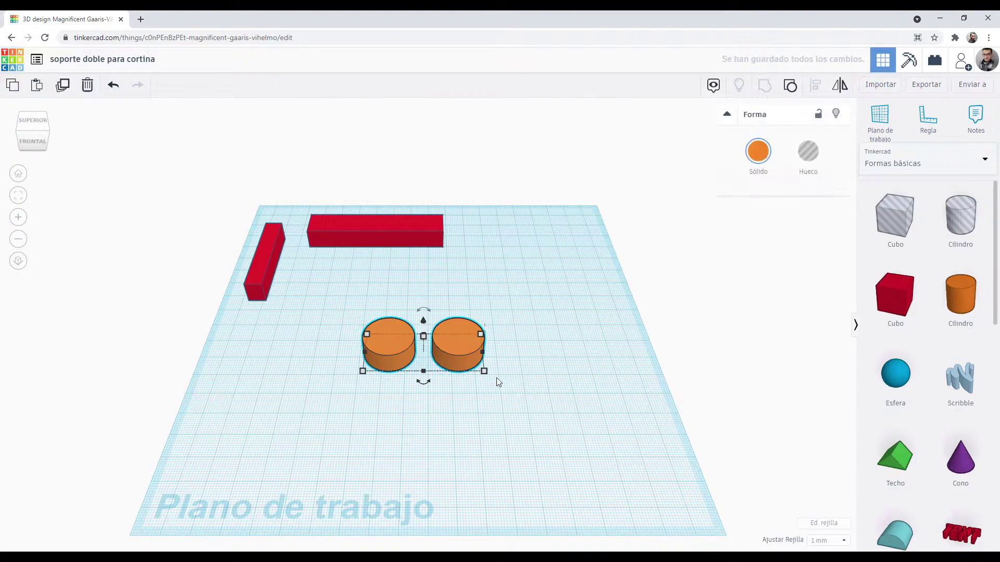
pyautogui.moveTo(326, 246); pyautogui.dragTo(355, 221)
# Place the short bar to the left of the grouped cylinders and align both by their front-to-back centres
pyautogui.click(267, 267)
pyautogui.moveTo(258, 267); pyautogui.dragTo(292, 343)
pyautogui.keyDown('shift'); pyautogui.click(396, 352); pyautogui.keyUp('shift')
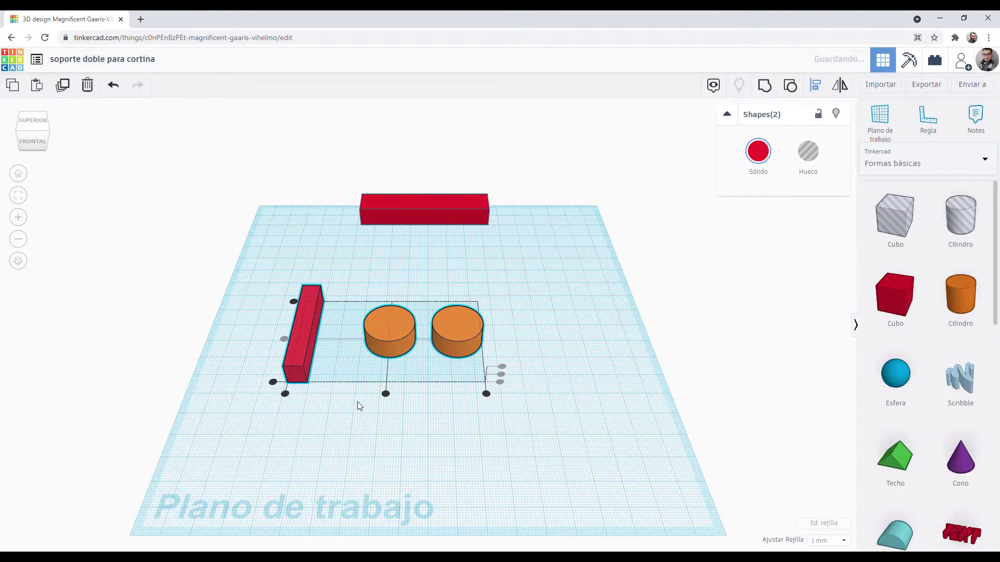
pyautogui.click(388, 394)
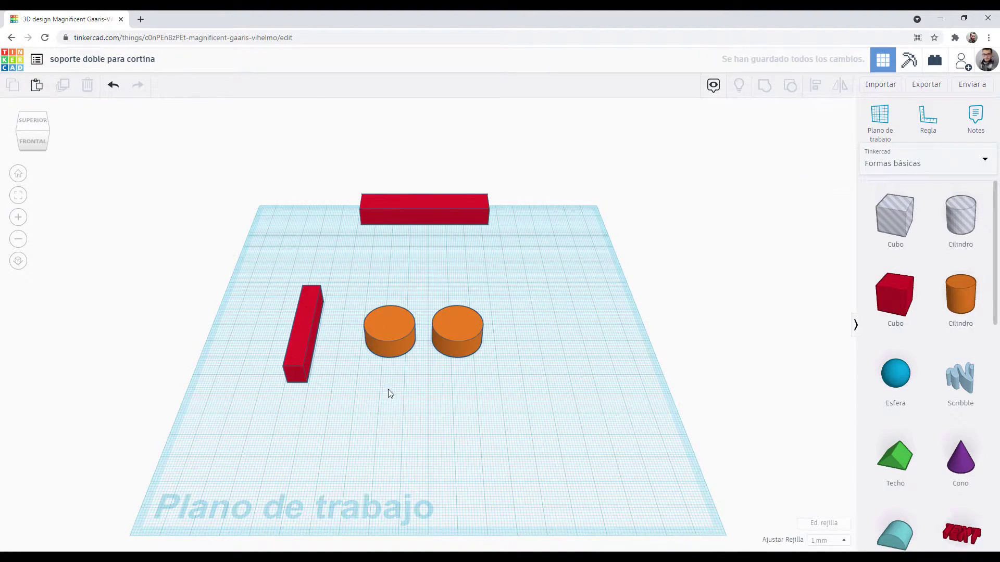
# Move the long bar so it runs from the short bar through both cylinders, forming a T
pyautogui.click(308, 332)
pyautogui.moveTo(436, 214); pyautogui.dragTo(392, 329)
pyautogui.click(409, 435)
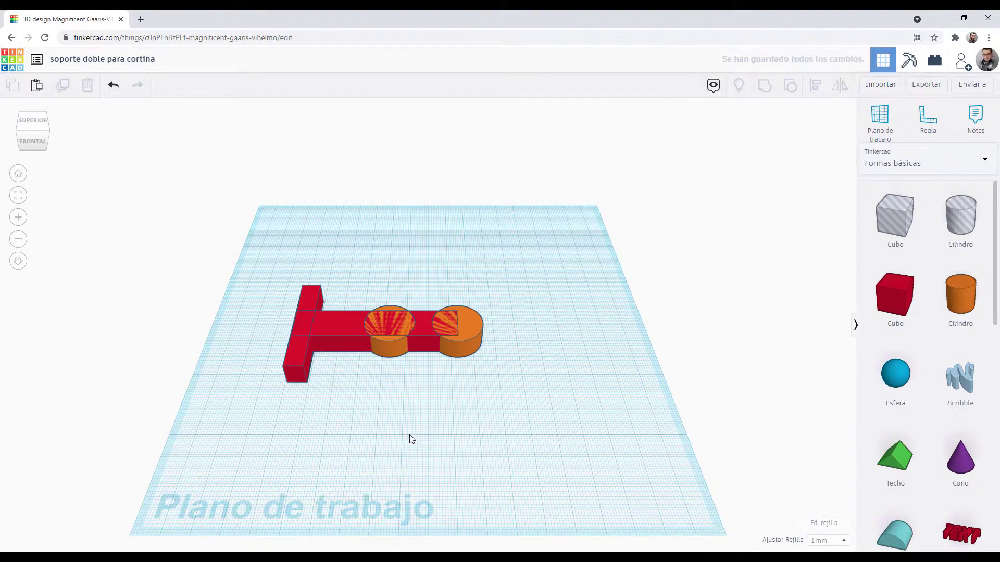
# Select the crossbar and the long bar together and shift both slightly sideways relative to the cylinders, toward the crossbar end
pyautogui.click(357, 334)
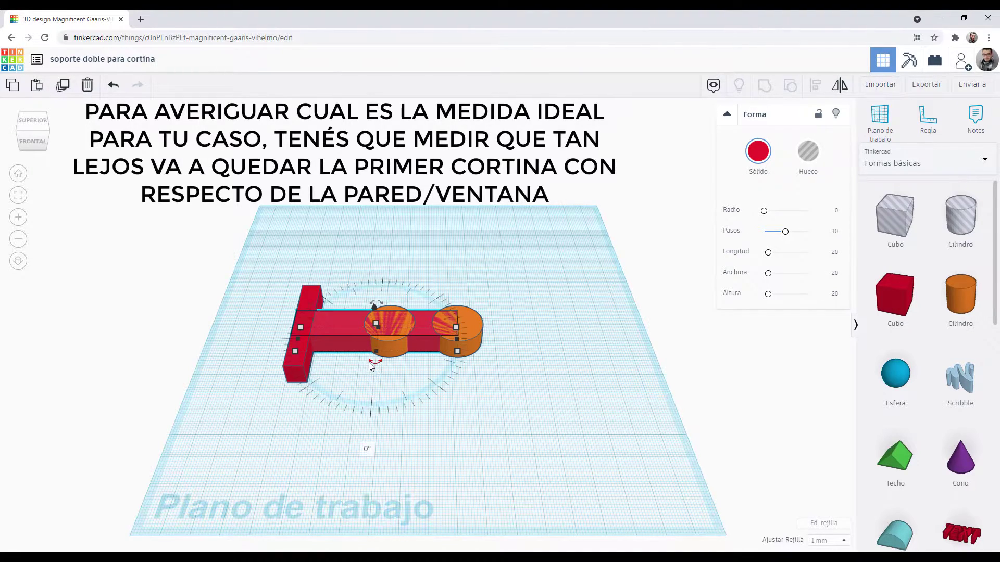
pyautogui.scroll(5, 357, 366)
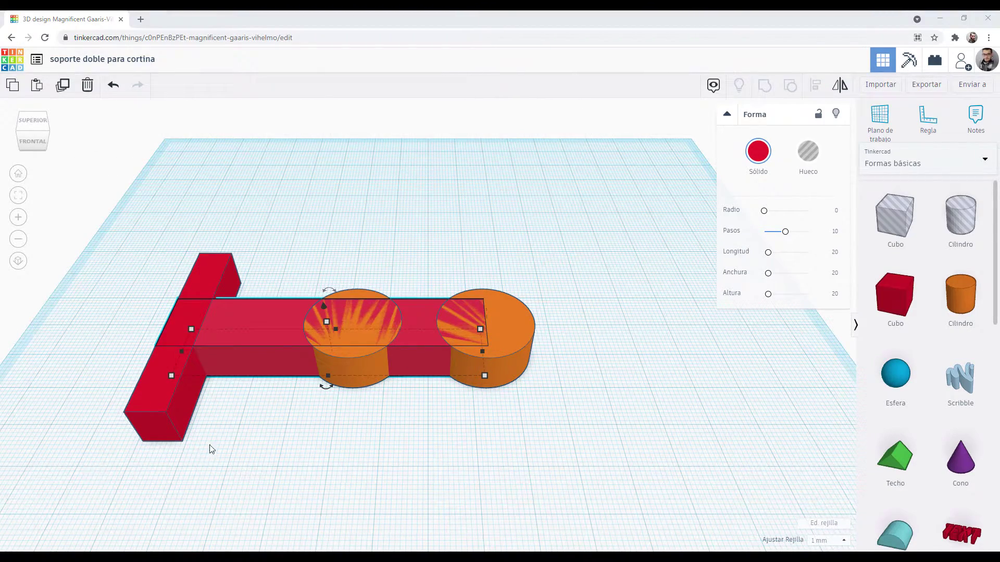
pyautogui.scroll(-3, 224, 437)
pyautogui.click(252, 366)
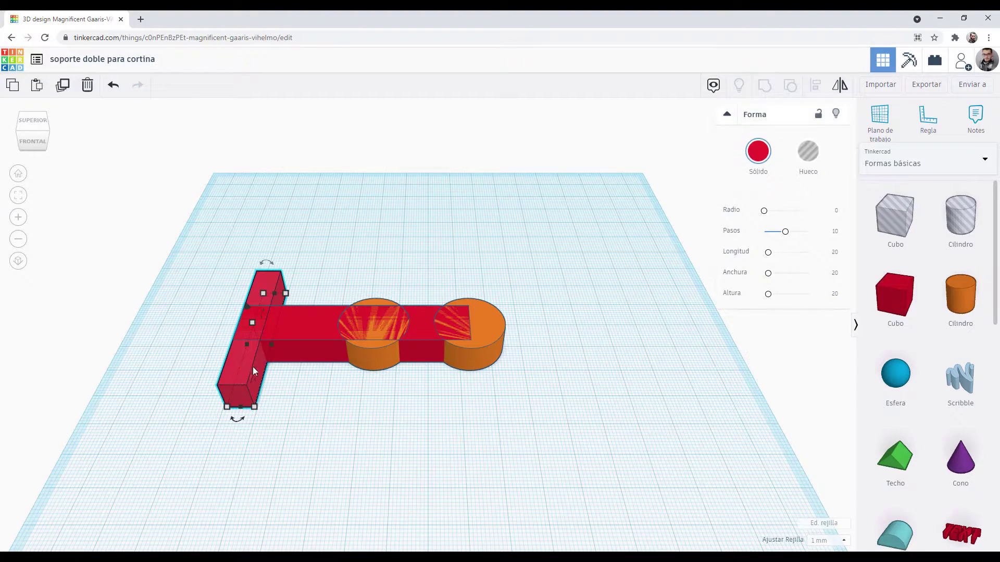
pyautogui.keyDown('shift'); pyautogui.click(283, 354); pyautogui.keyUp('shift')
pyautogui.press('Left')
pyautogui.press('Left')
pyautogui.press('Left')
pyautogui.press('Left')
pyautogui.press('Right')
pyautogui.press('Right')
pyautogui.press('Right')
pyautogui.press('Right')
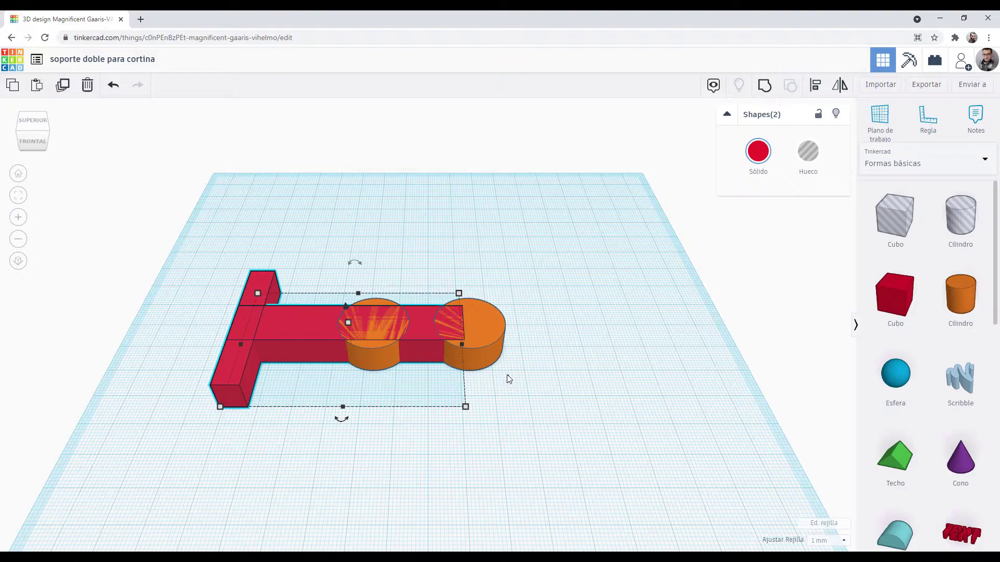
pyautogui.click(470, 389)
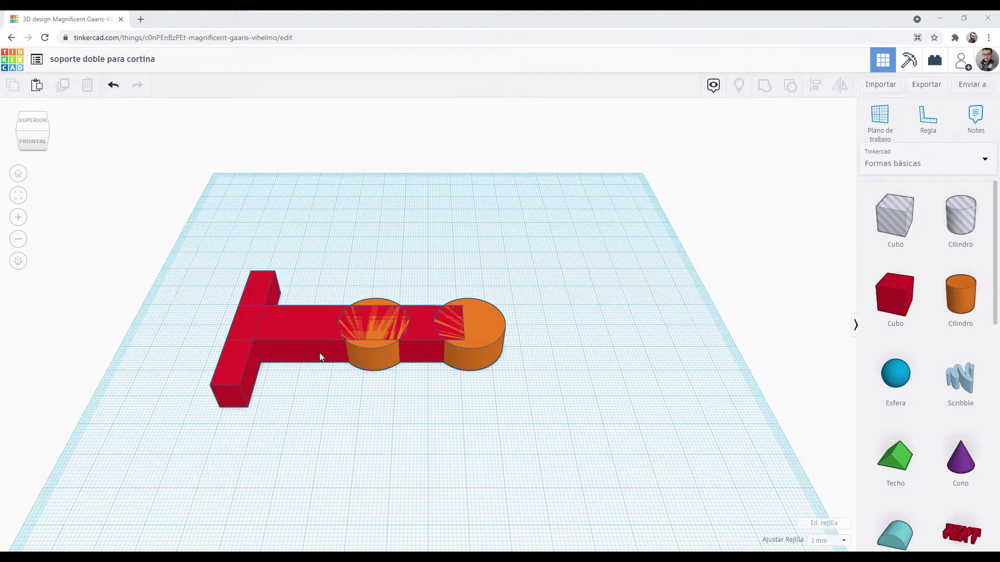
# Place a roof shape in front of the long bar and rotate it 90° so it stands on its triangular end
pyautogui.moveTo(895, 455); pyautogui.dragTo(344, 419)
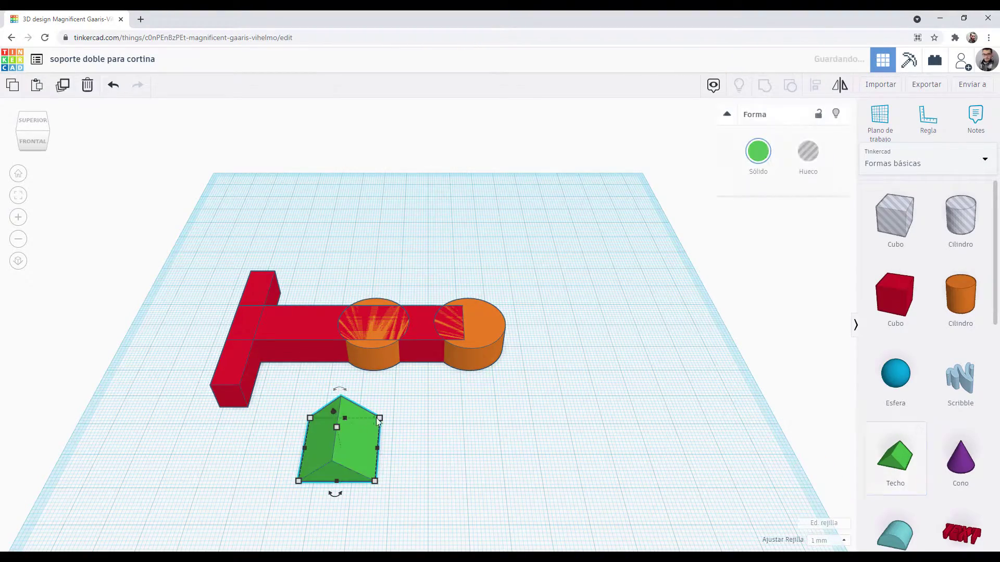
pyautogui.moveTo(433, 461); pyautogui.dragTo(292, 370, button='right')
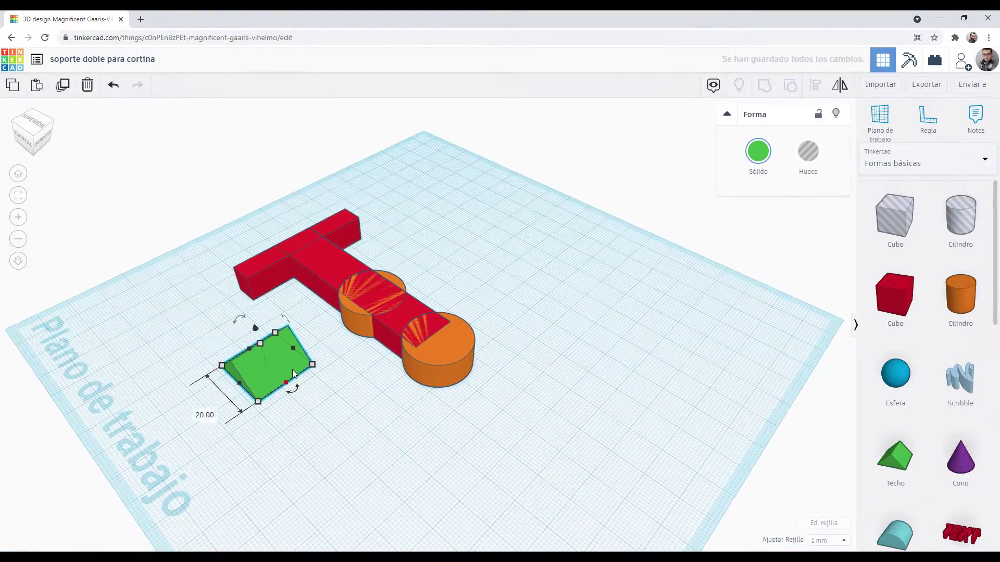
pyautogui.moveTo(240, 319); pyautogui.dragTo(304, 333)
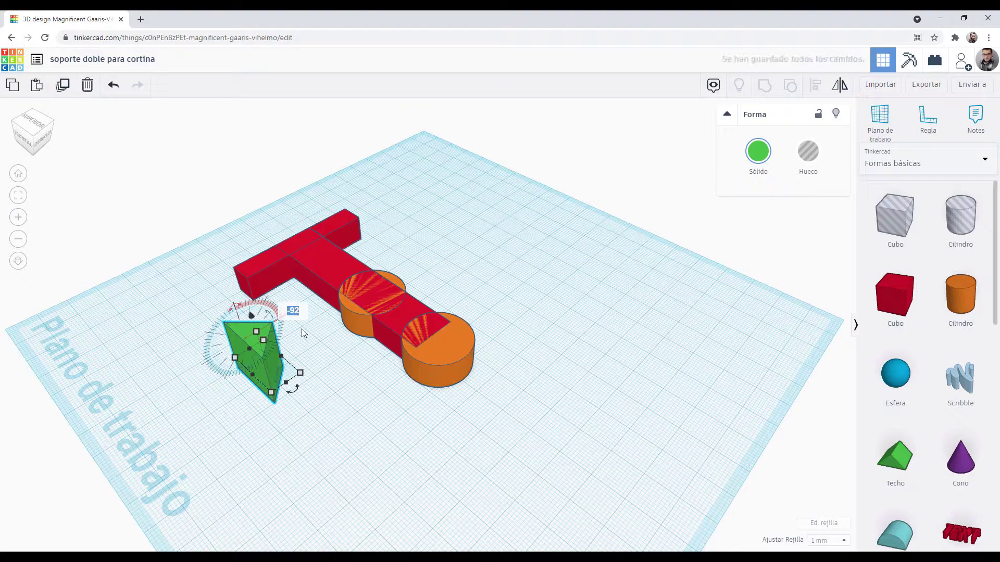
pyautogui.write('90')
pyautogui.press('Return')
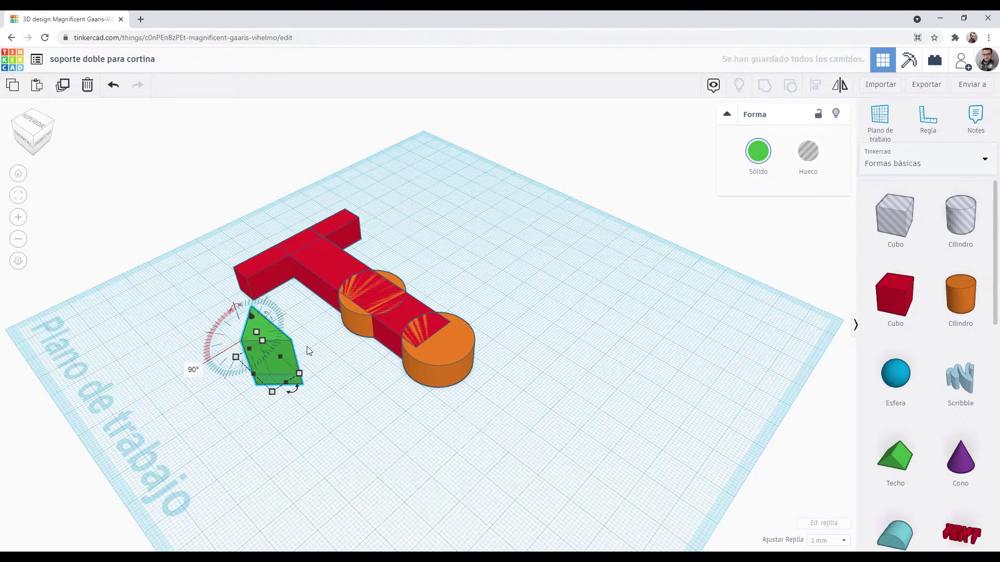
# Move the upright roof shape against one side of the long bar, between the crossbar and the first cylinder, and adjust its orientation
pyautogui.moveTo(338, 302); pyautogui.dragTo(285, 293, button='right')
pyautogui.press('f')
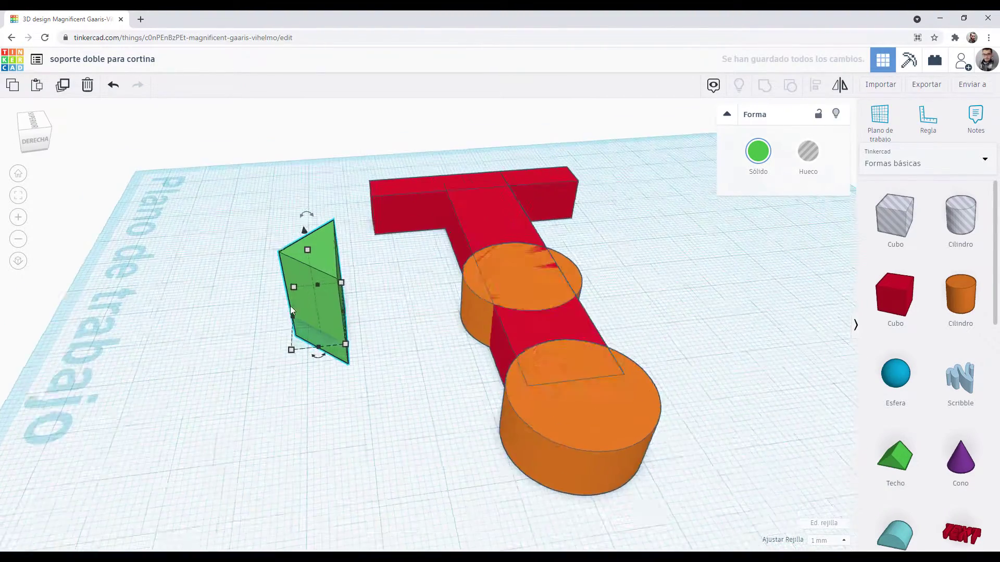
pyautogui.scroll(-2, 410, 363)
pyautogui.scroll(-5, 410, 363)
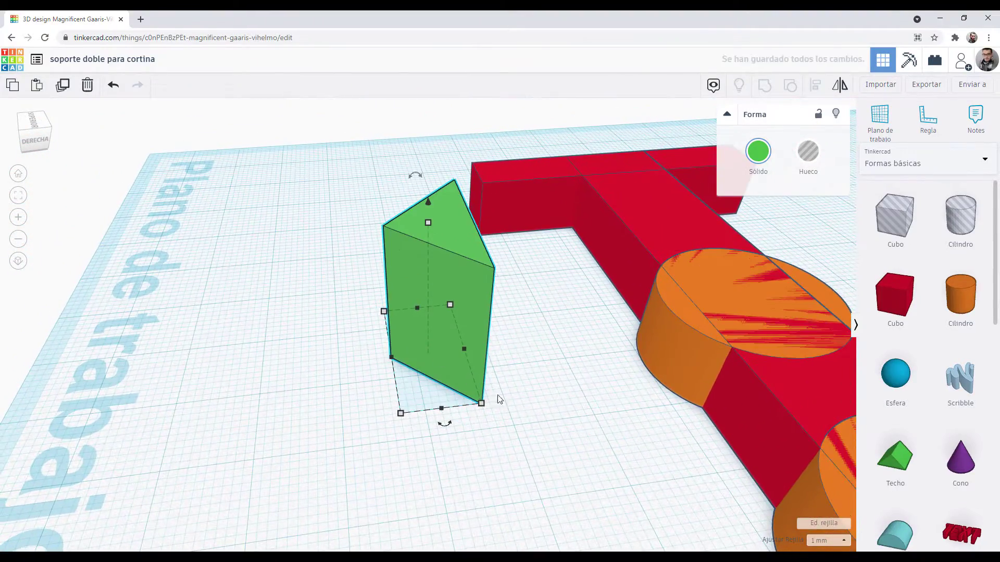
pyautogui.moveTo(526, 415); pyautogui.dragTo(480, 416, button='right')
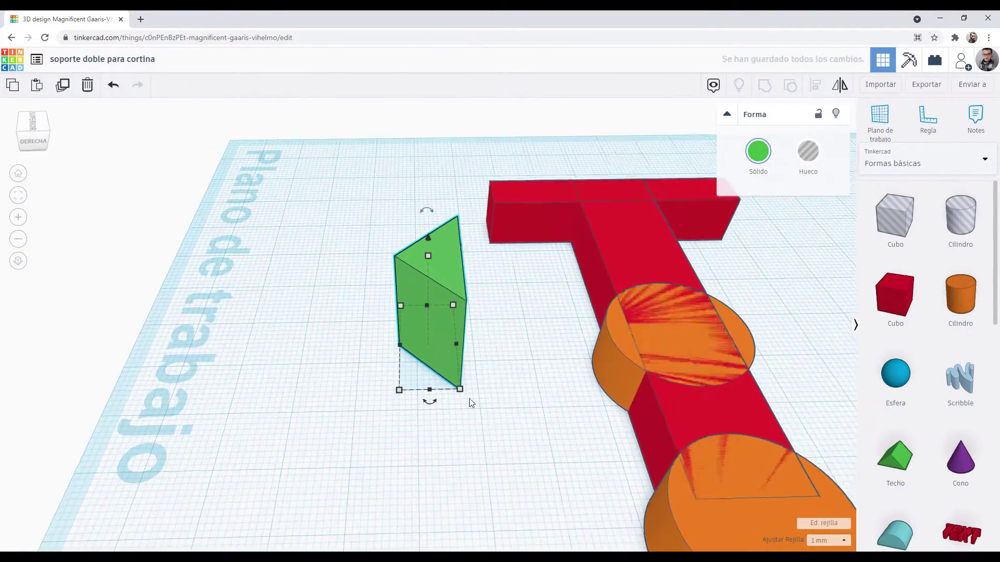
pyautogui.moveTo(437, 342); pyautogui.dragTo(589, 296)
pyautogui.moveTo(588, 296); pyautogui.dragTo(854, 412, button='right')
pyautogui.click(327, 280)
pyautogui.moveTo(330, 268); pyautogui.dragTo(282, 261)
pyautogui.moveTo(388, 302); pyautogui.dragTo(446, 347, button='right')
pyautogui.moveTo(532, 423); pyautogui.dragTo(504, 420)
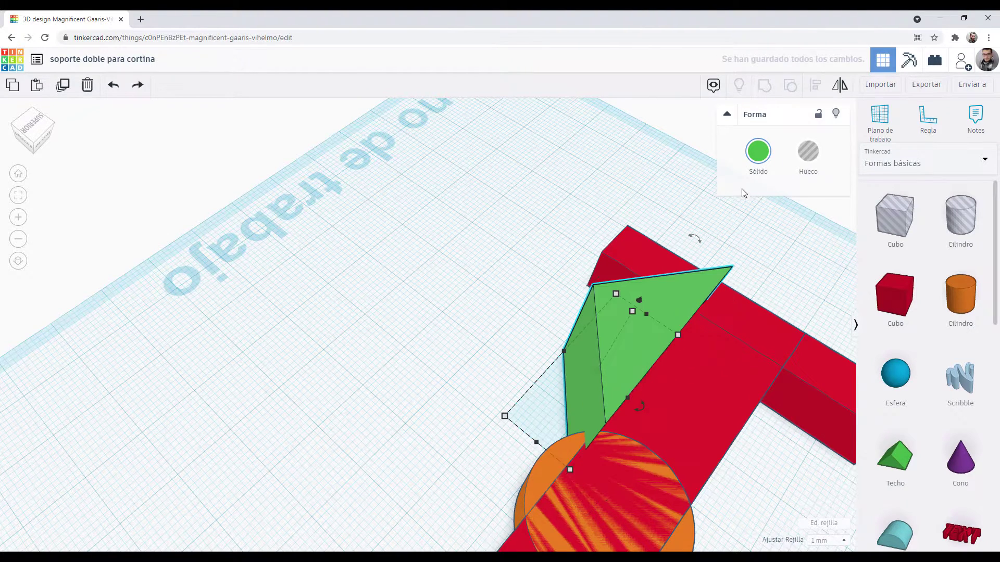
# Turn the roof shape into a hole and fine-tune its position and angle so it overlaps the side of the long bar
pyautogui.click(808, 152)
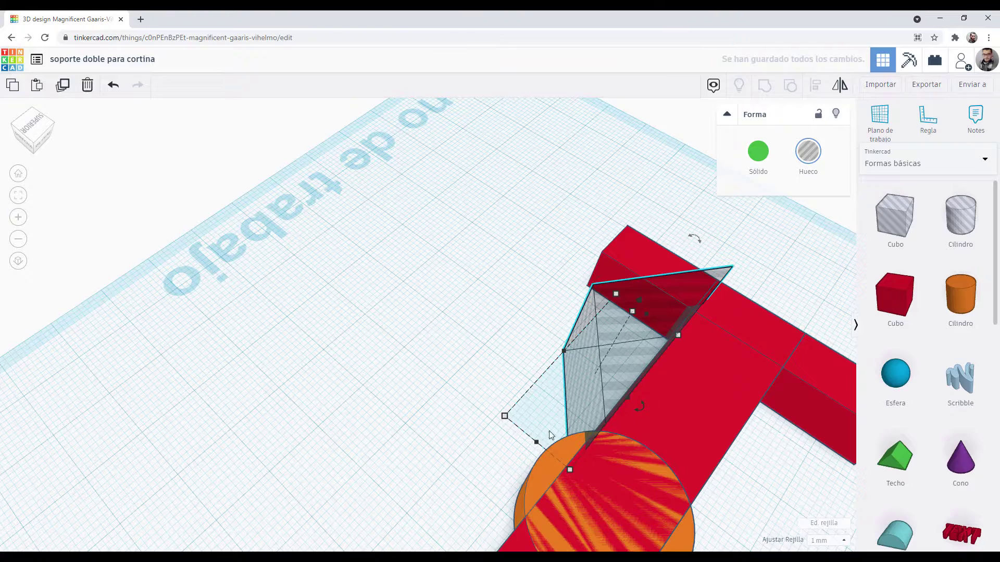
pyautogui.moveTo(609, 399); pyautogui.dragTo(661, 431)
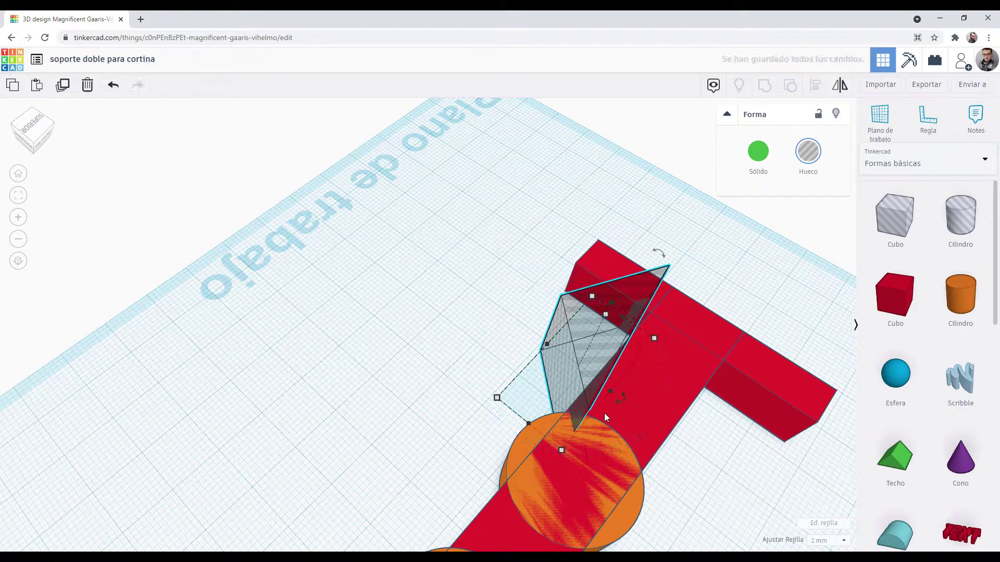
pyautogui.press('Right')
pyautogui.press('Right')
pyautogui.press('Right')
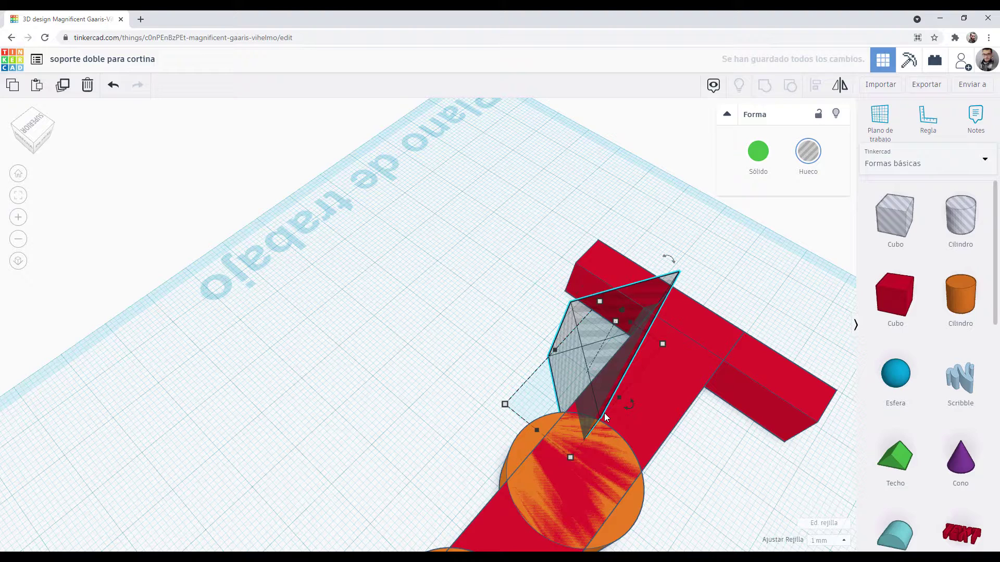
pyautogui.moveTo(631, 411); pyautogui.dragTo(721, 476)
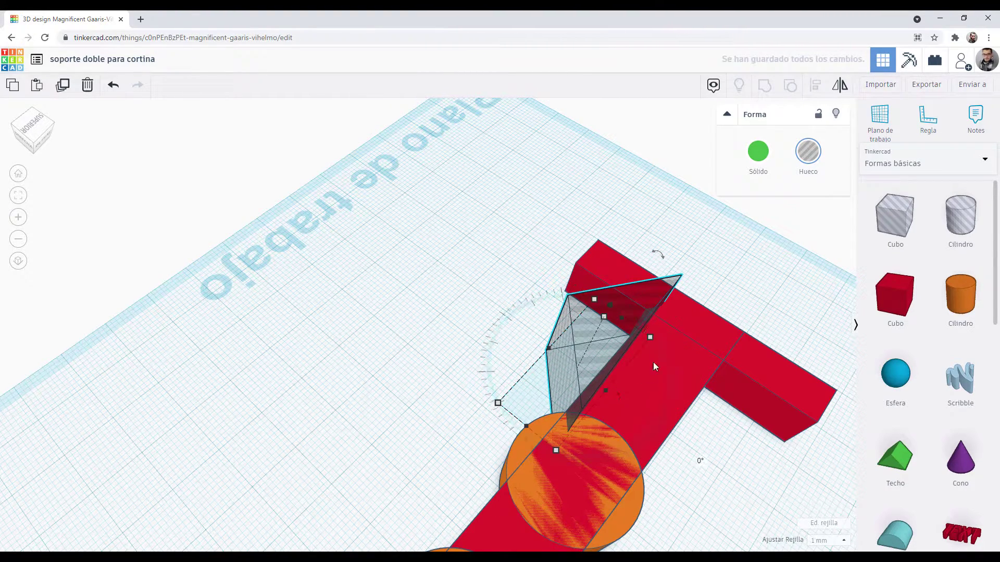
pyautogui.click(733, 458)
pyautogui.moveTo(733, 458); pyautogui.dragTo(775, 464, button='right')
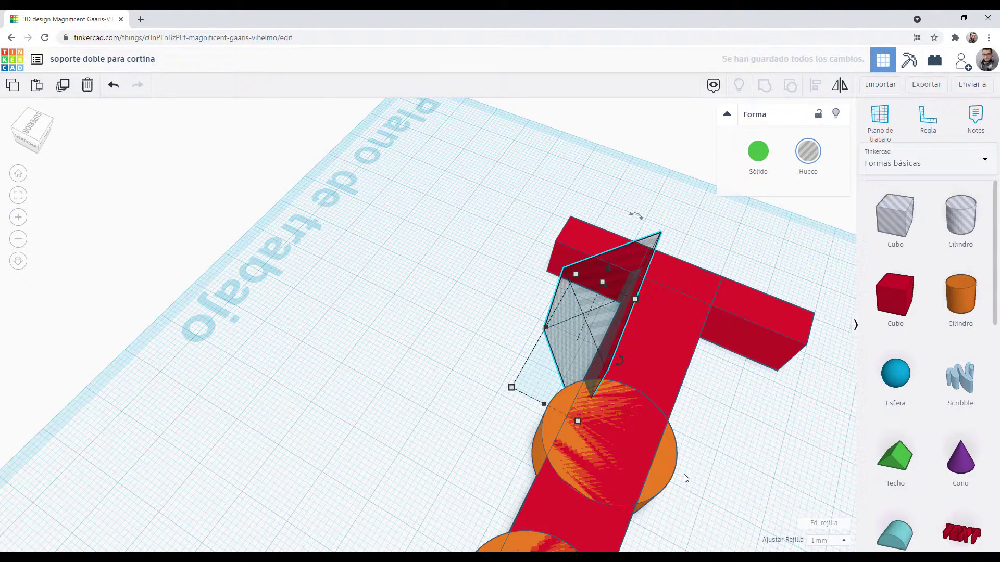
# Duplicate the roof hole, mirror the copy, and position it against the opposite side of the long bar
pyautogui.hotkey('ctrl', 'v')
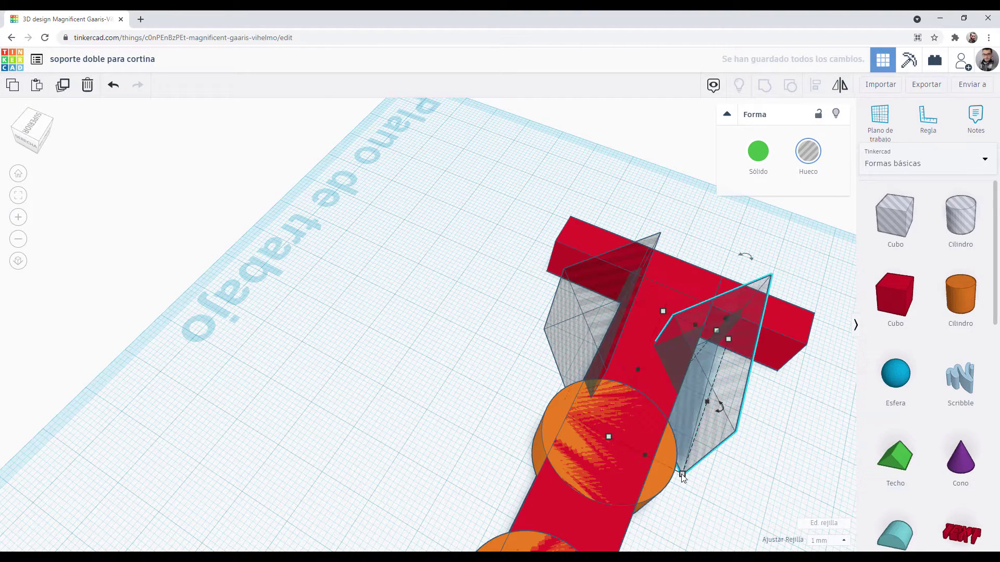
pyautogui.click(840, 85)
pyautogui.click(688, 312)
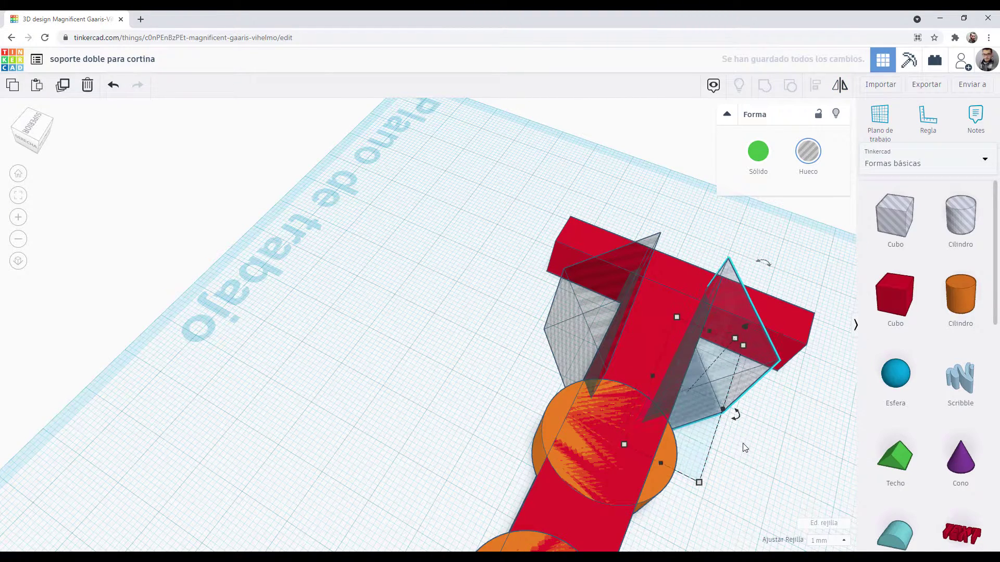
pyautogui.press('Left')
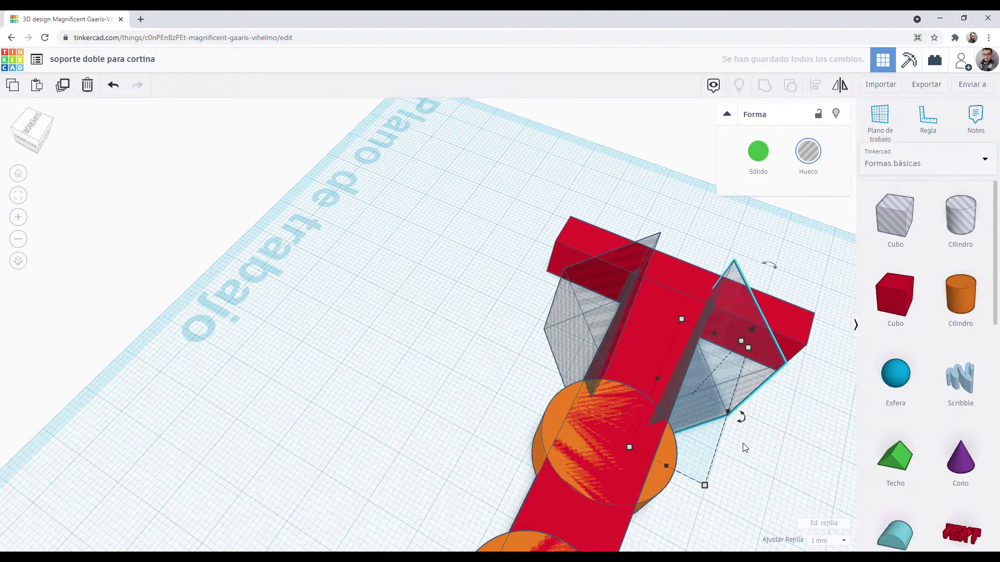
pyautogui.moveTo(758, 472); pyautogui.dragTo(723, 449, button='right')
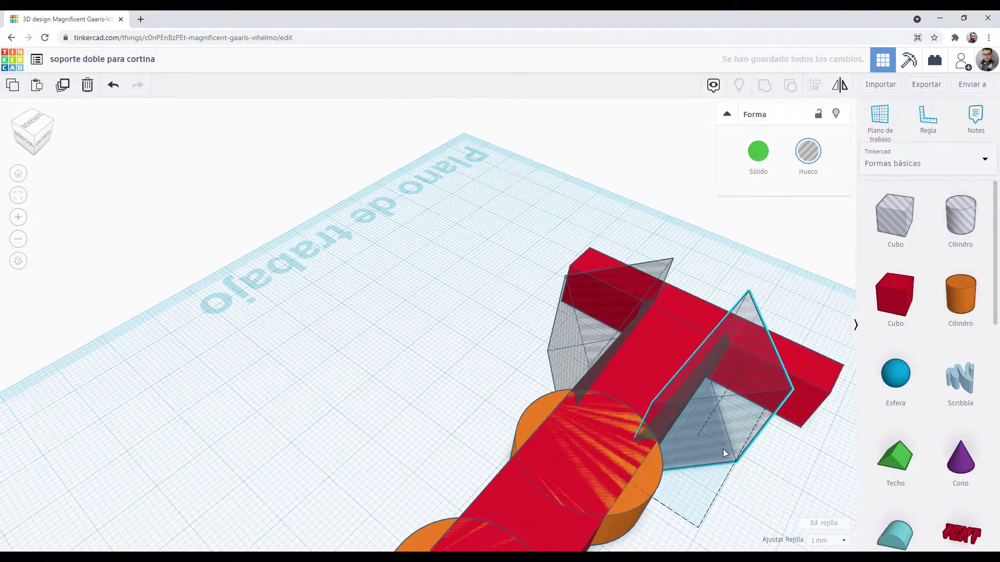
pyautogui.press('Right')
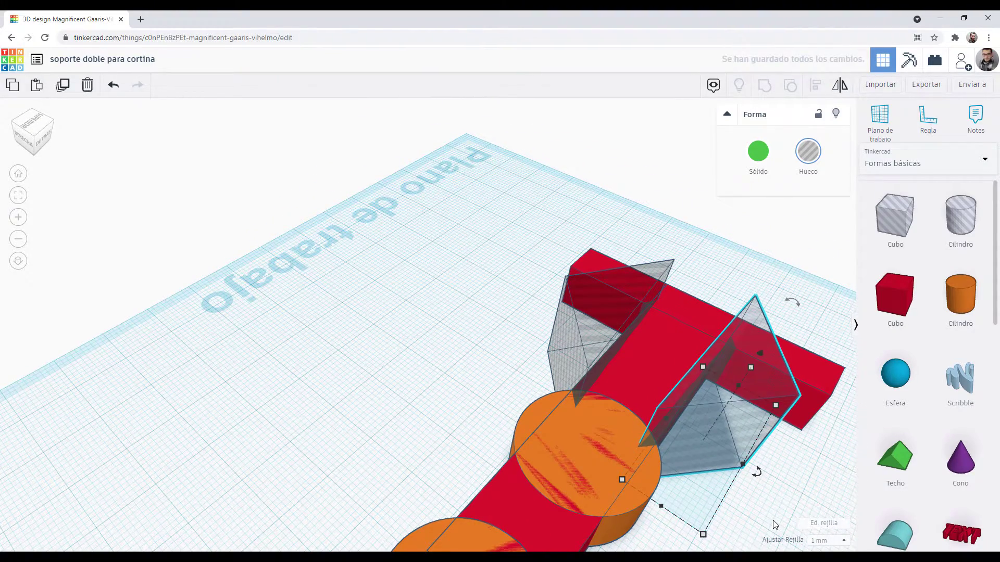
# Group both roof holes with the long bar to trim its sides between the crossbar and the first cylinder
pyautogui.click(587, 333)
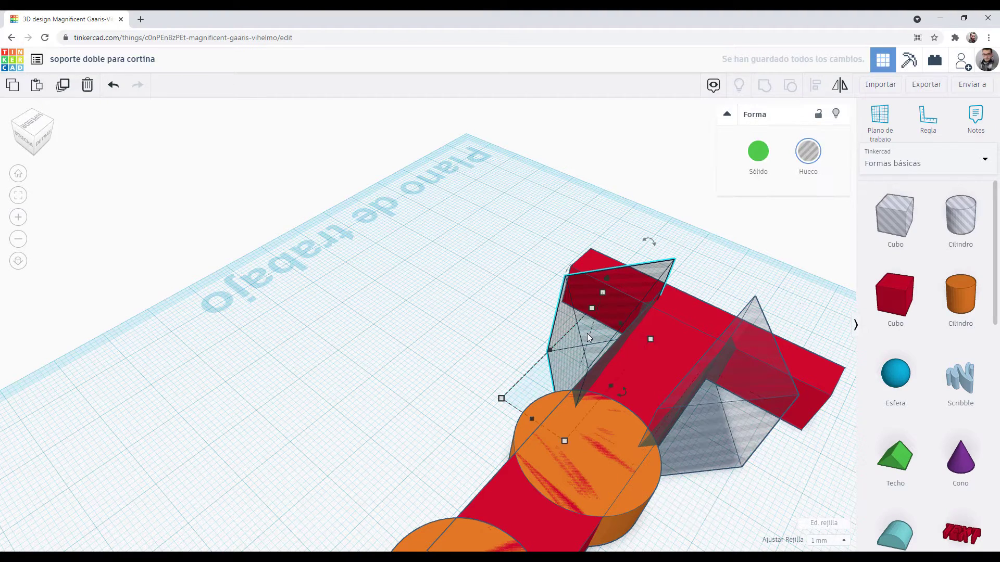
pyautogui.keyDown('shift'); pyautogui.click(657, 362); pyautogui.keyUp('shift')
pyautogui.keyDown('shift'); pyautogui.click(733, 393); pyautogui.keyUp('shift')
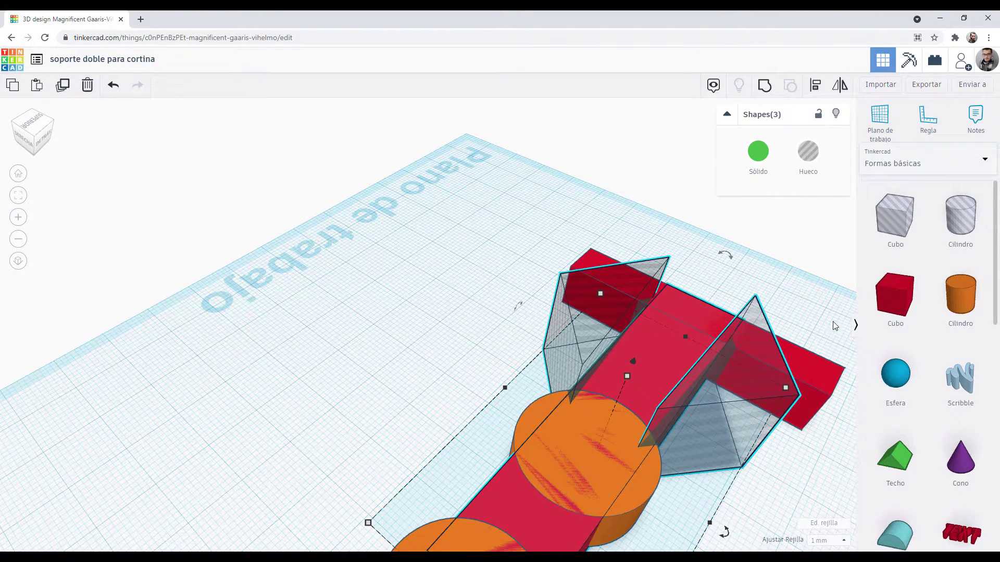
pyautogui.click(764, 85)
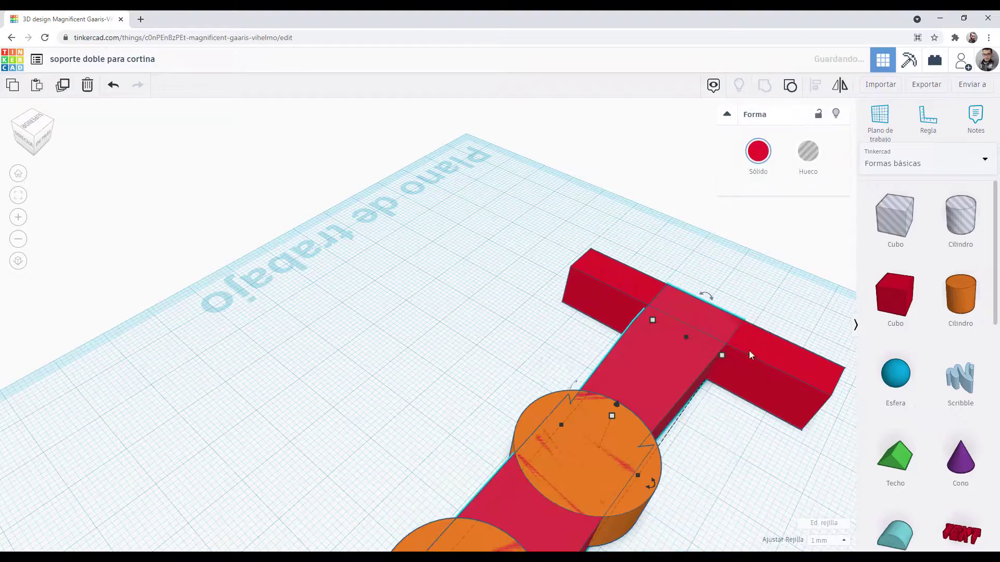
pyautogui.moveTo(760, 474); pyautogui.dragTo(961, 461, button='right')
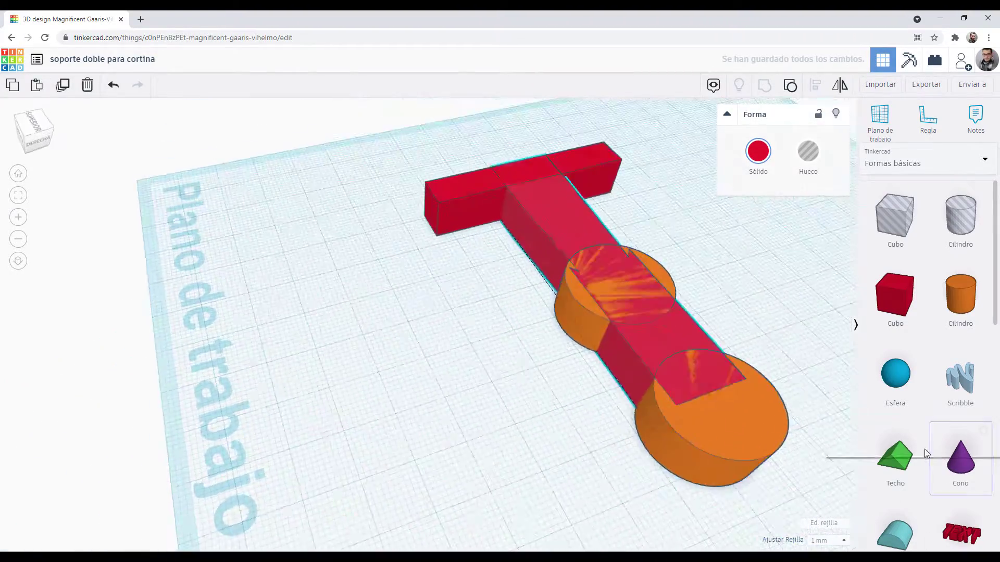
pyautogui.moveTo(577, 453); pyautogui.dragTo(491, 353, button='right')
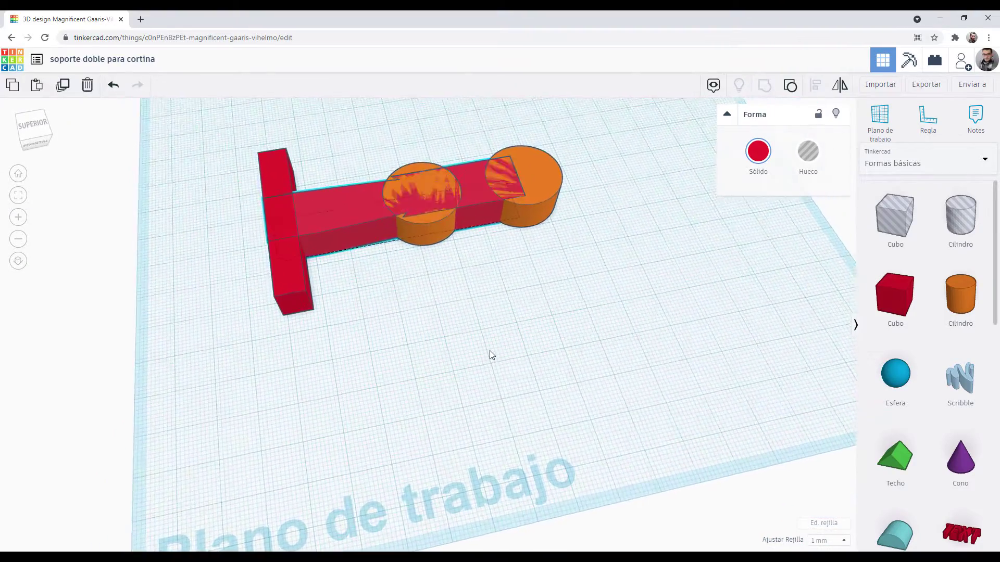
# Group the crossbar and the trimmed long bar into one T-shaped piece
pyautogui.click(288, 215)
pyautogui.keyDown('shift'); pyautogui.click(331, 227); pyautogui.keyUp('shift')
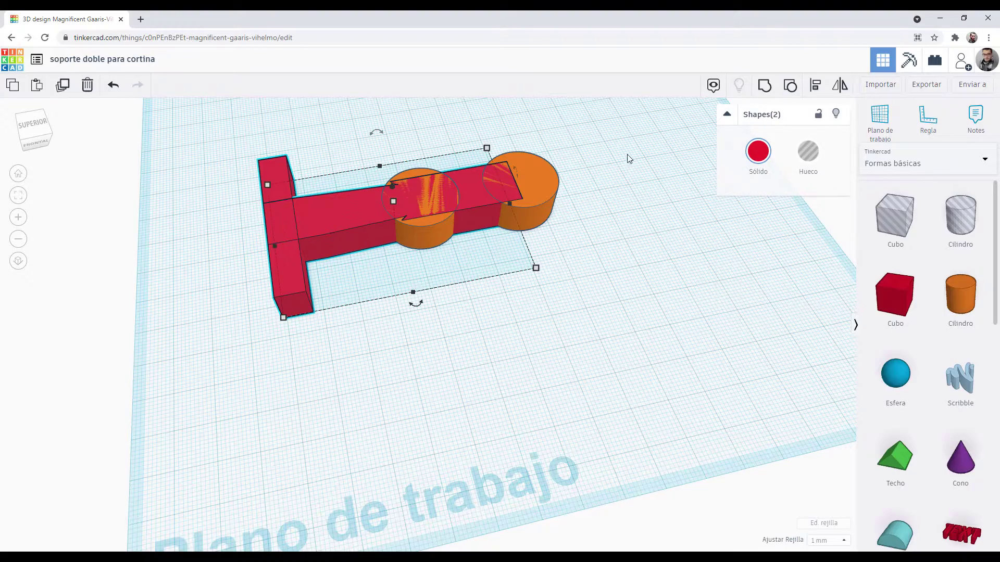
pyautogui.click(764, 86)
pyautogui.moveTo(524, 286); pyautogui.dragTo(483, 261, button='right')
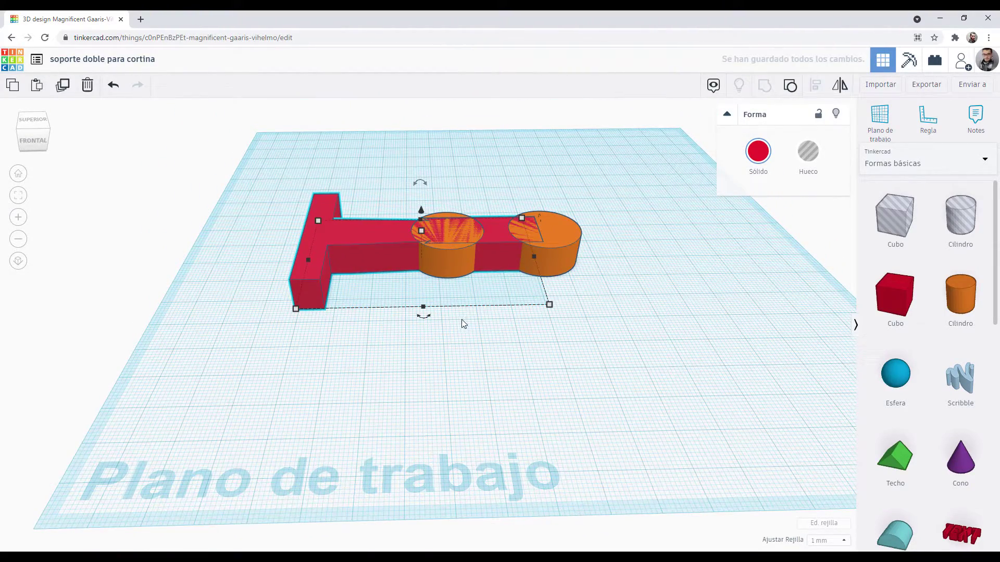
pyautogui.click(497, 319)
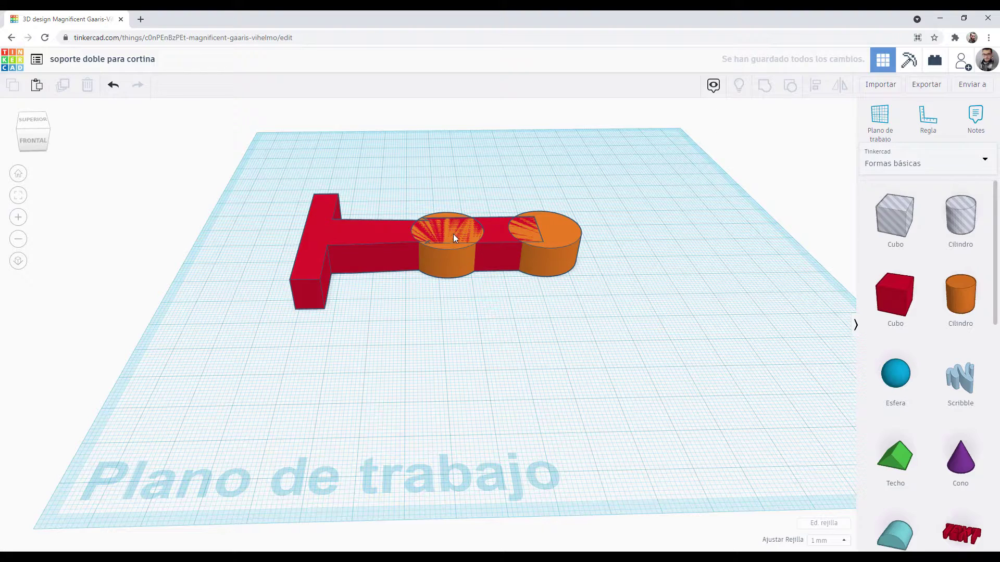
# Group the T-shaped piece with the two cylinders into a single solid
pyautogui.click(392, 232)
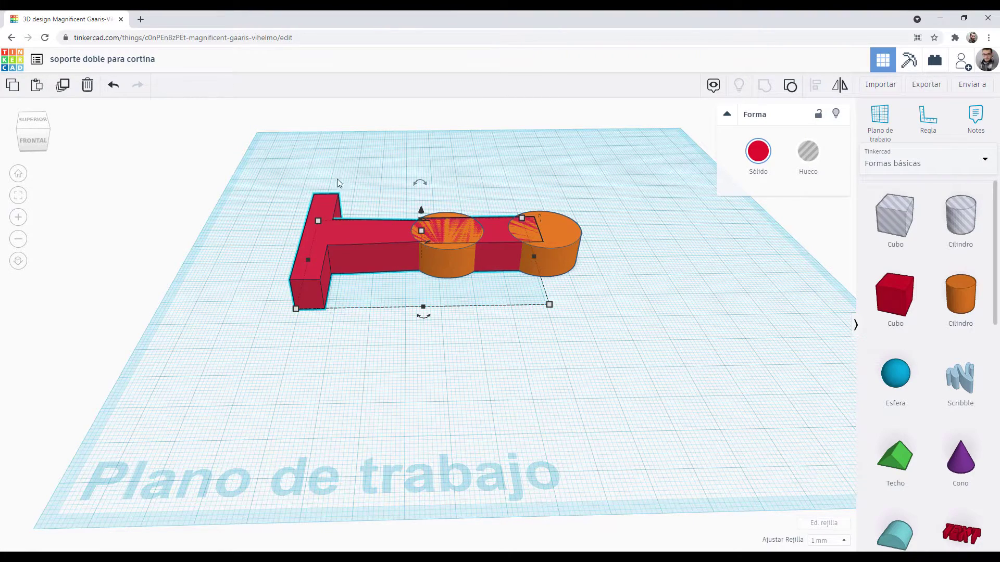
pyautogui.moveTo(491, 271); pyautogui.dragTo(620, 324)
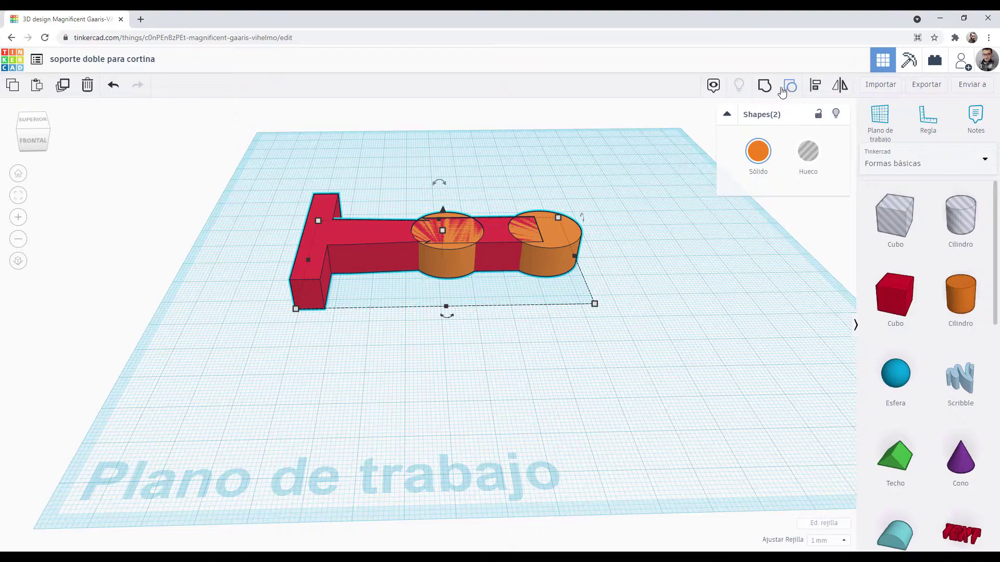
pyautogui.click(764, 85)
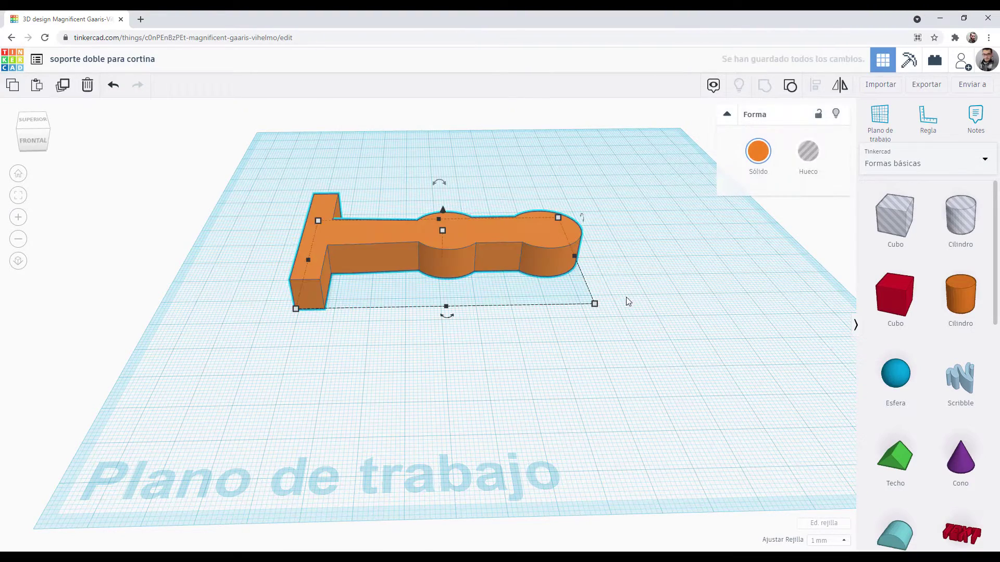
pyautogui.moveTo(644, 382); pyautogui.dragTo(565, 408, button='right')
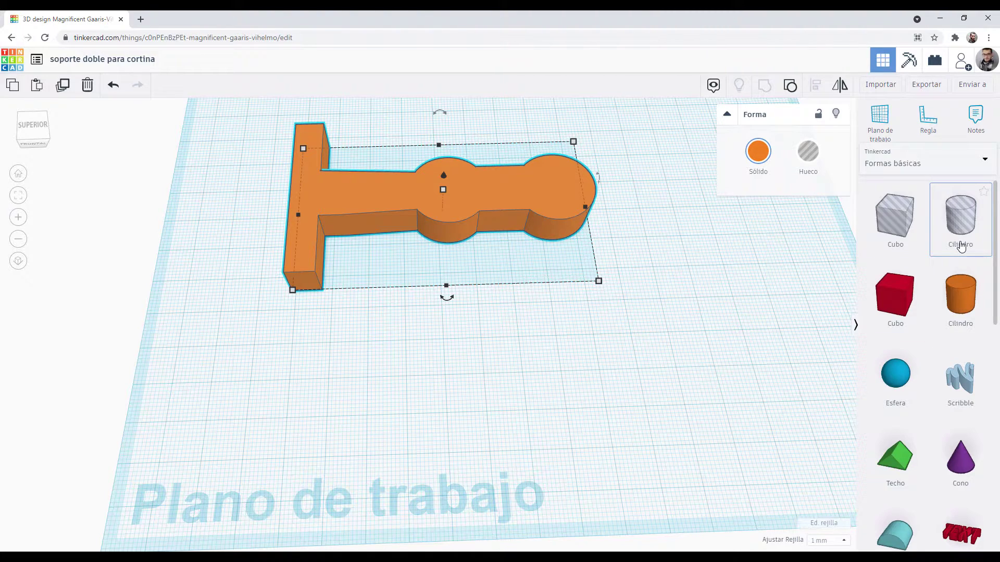
# Add a cylinder hole below the support, give it 64 sides, and set its base to 14 by 14 mm
pyautogui.moveTo(961, 248); pyautogui.dragTo(470, 343)
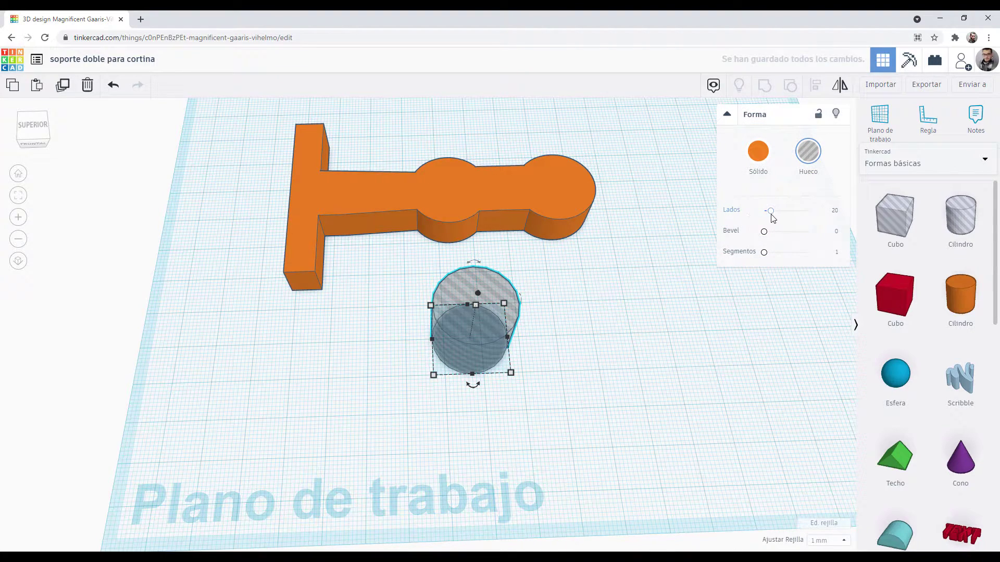
pyautogui.moveTo(771, 212); pyautogui.dragTo(808, 211)
pyautogui.click(432, 379)
pyautogui.click(390, 340)
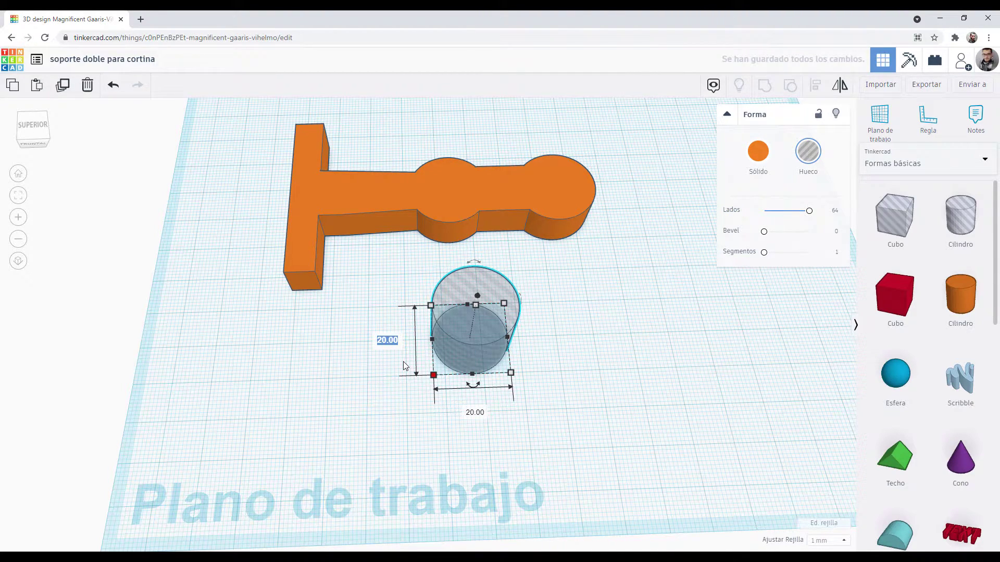
pyautogui.write('14')
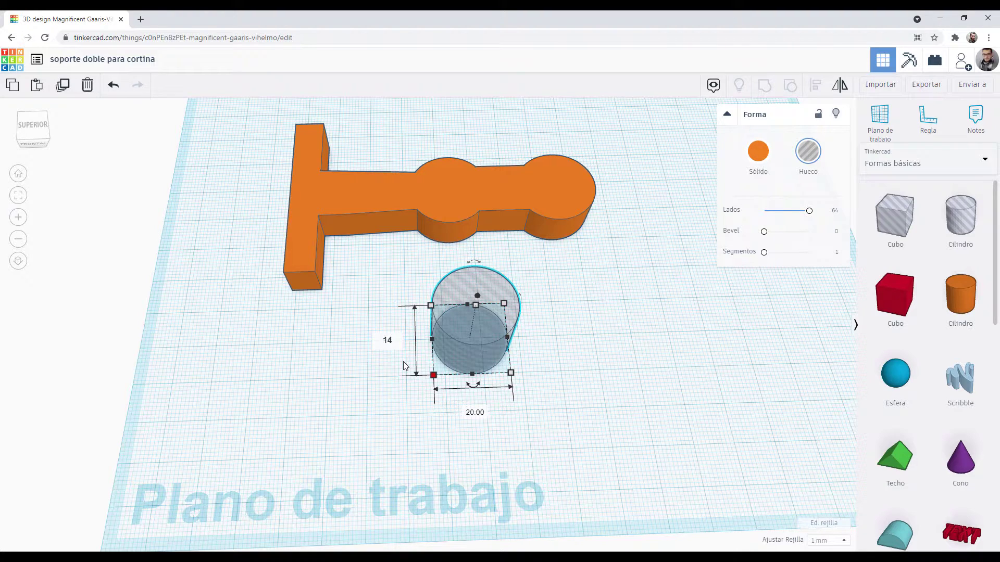
pyautogui.press('Tab')
pyautogui.write('14')
pyautogui.press('Return')
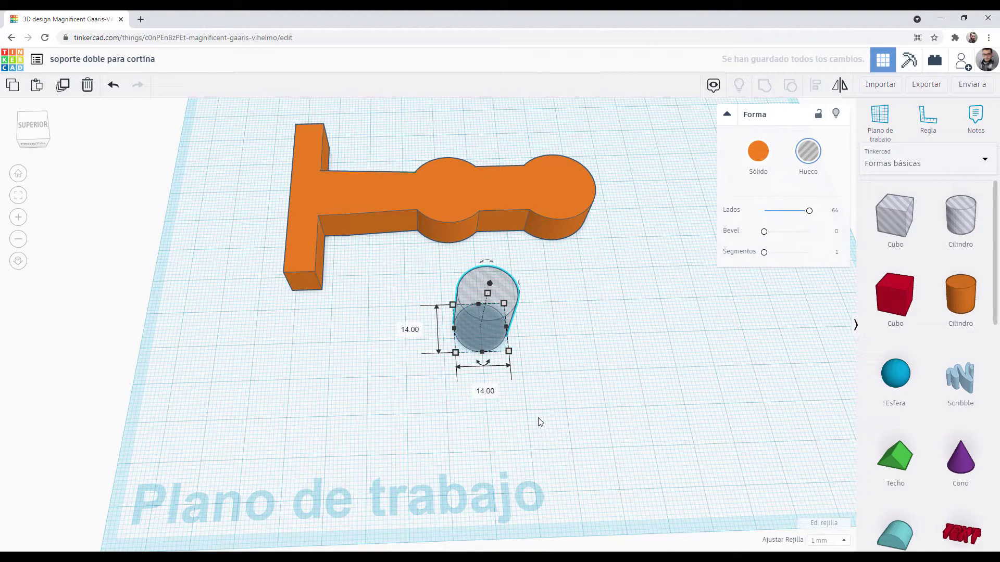
# Align the cylinder hole with the centre of the support in both horizontal directions
pyautogui.keyDown('shift'); pyautogui.click(466, 204); pyautogui.keyUp('shift')
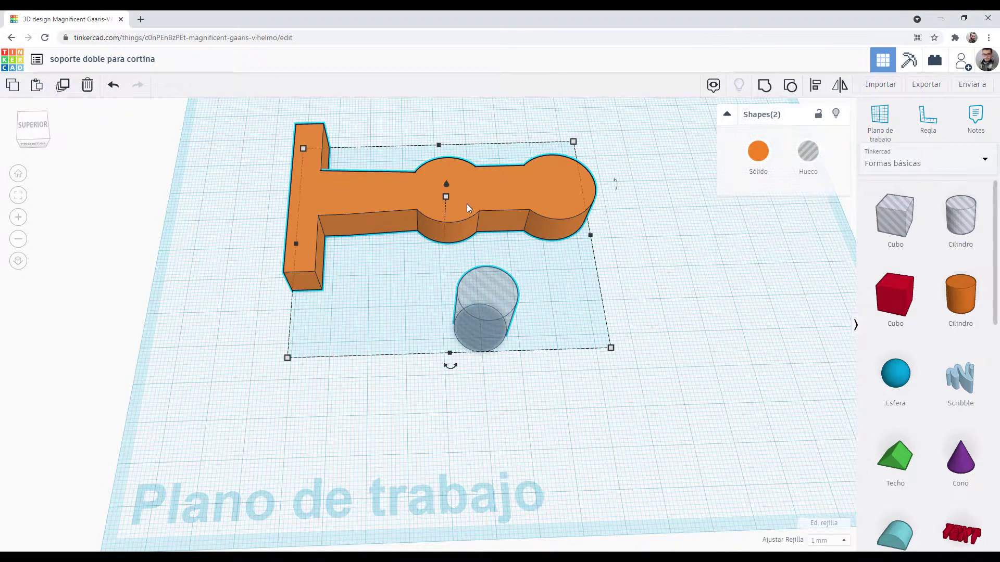
pyautogui.press('l')
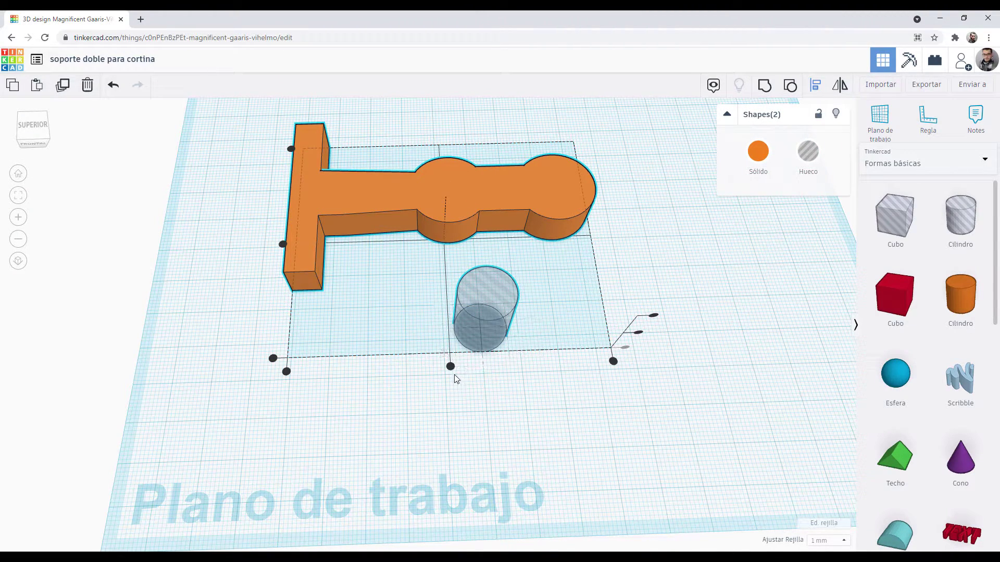
pyautogui.click(451, 366)
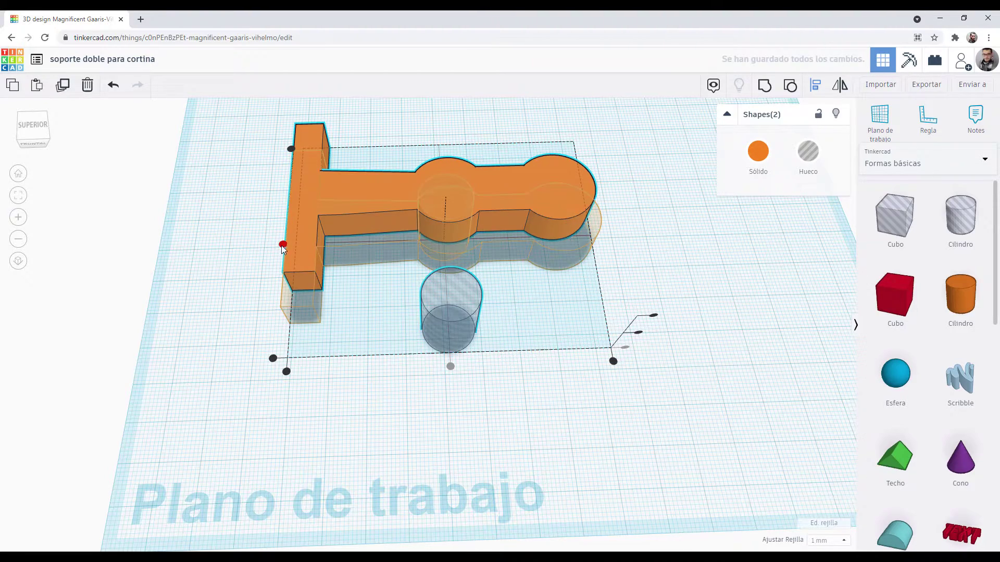
pyautogui.click(283, 245)
pyautogui.moveTo(467, 271); pyautogui.dragTo(452, 216, button='right')
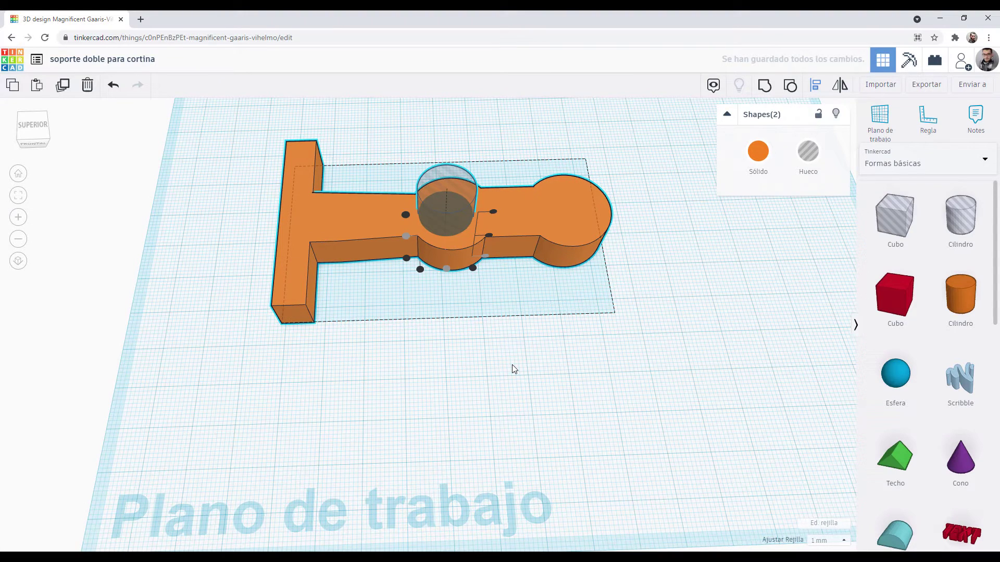
# Leave alignment and nudge the cylinder hole along the arm to centre it on the inner round section
pyautogui.press('Escape')
pyautogui.hotkey('ctrl', 'z')
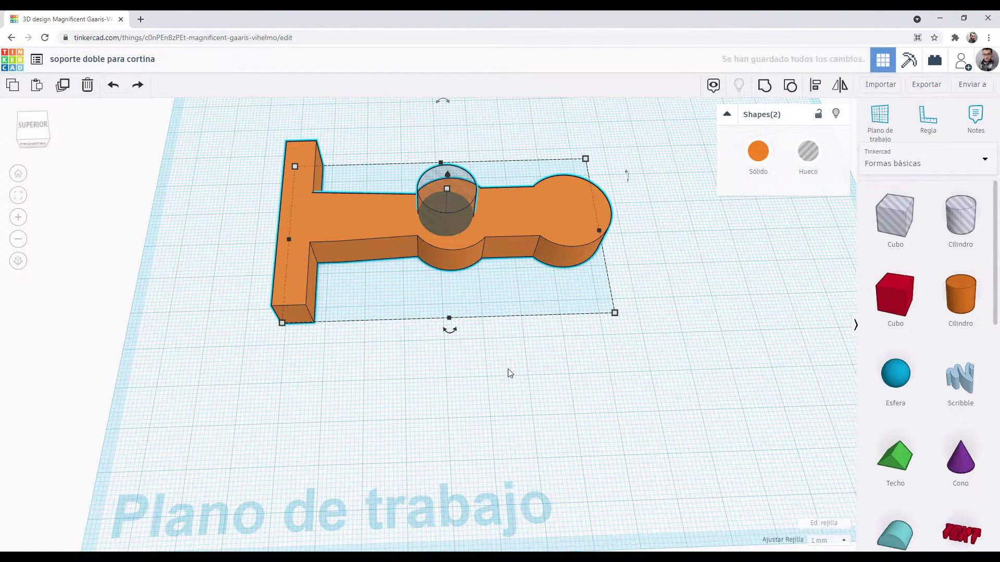
pyautogui.click(509, 373)
pyautogui.click(451, 218)
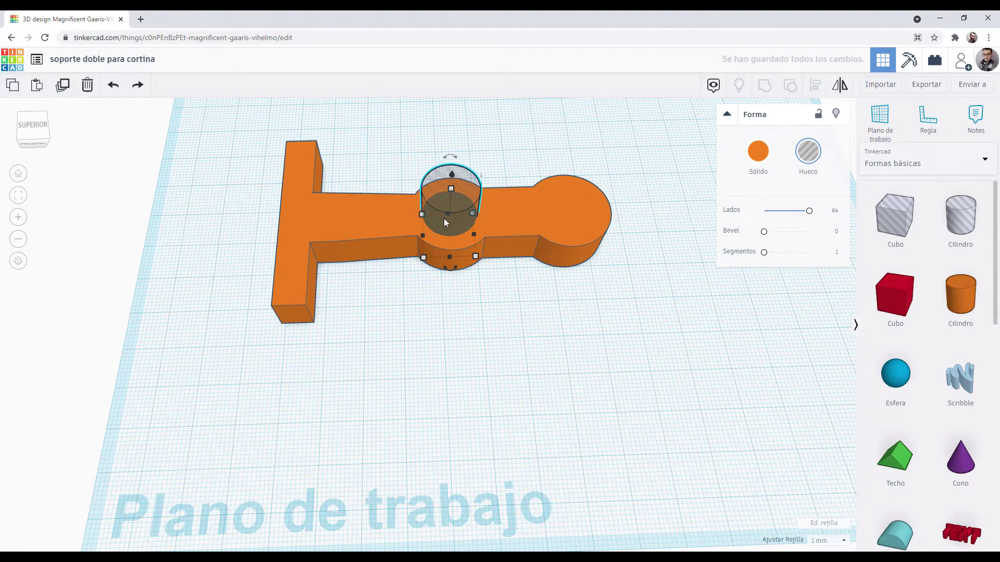
pyautogui.press('Right')
pyautogui.press('Left')
pyautogui.press('Right')
pyautogui.press('Right')
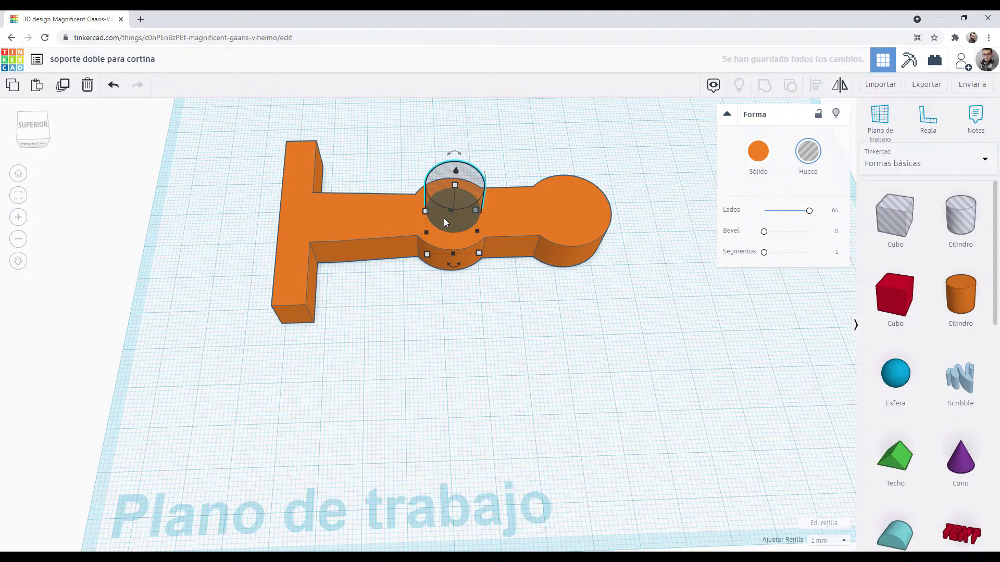
# Re-centre the cylinder hole across the arm's width and check its fit within the inner round section
pyautogui.moveTo(504, 216); pyautogui.dragTo(836, 434, button='right')
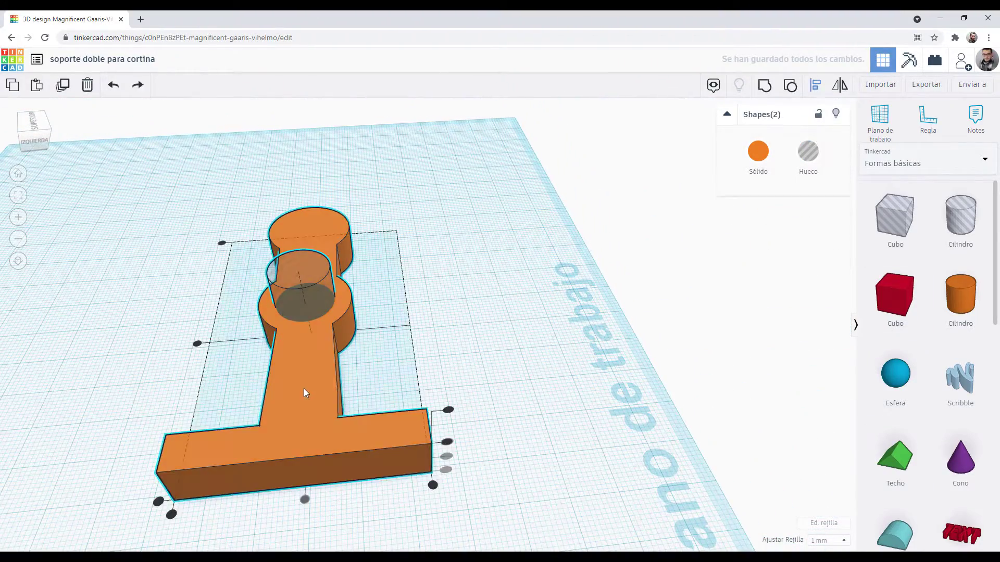
pyautogui.moveTo(509, 383); pyautogui.dragTo(224, 542, button='right')
pyautogui.click(417, 304)
pyautogui.click(424, 436)
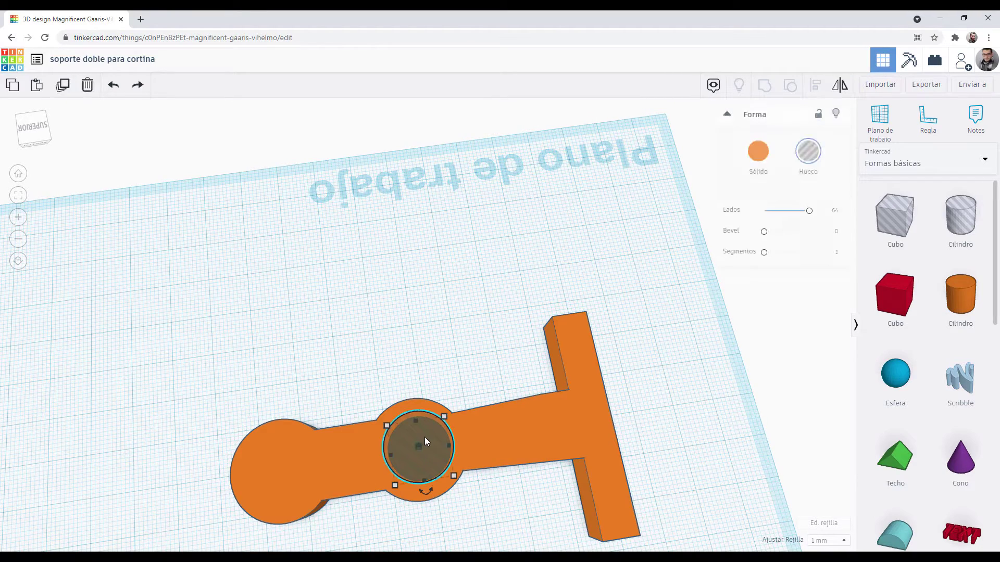
pyautogui.press('Left')
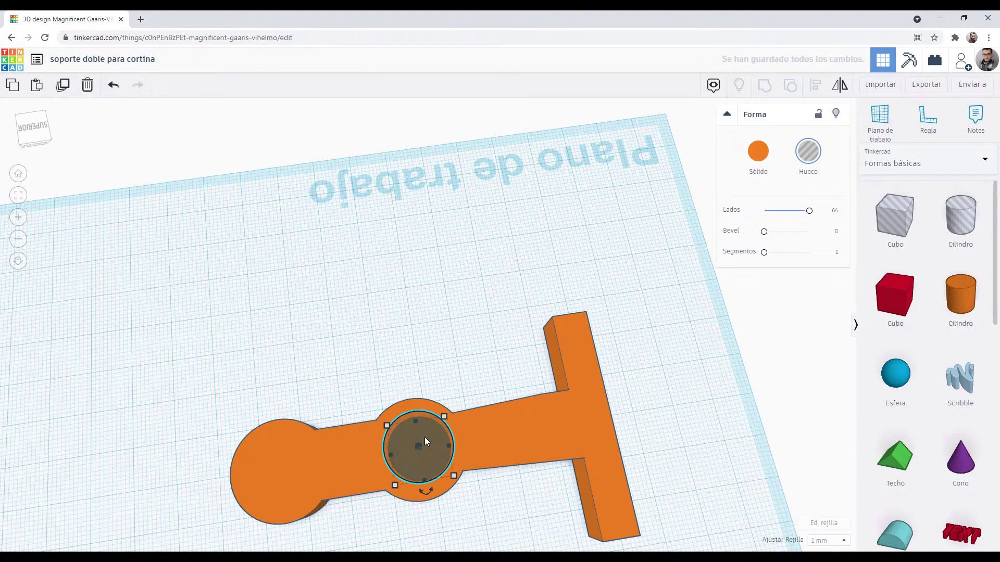
pyautogui.hotkey('ctrl', 'z')
pyautogui.moveTo(446, 351); pyautogui.dragTo(600, 385, button='right')
pyautogui.moveTo(556, 433); pyautogui.dragTo(211, 495, button='right')
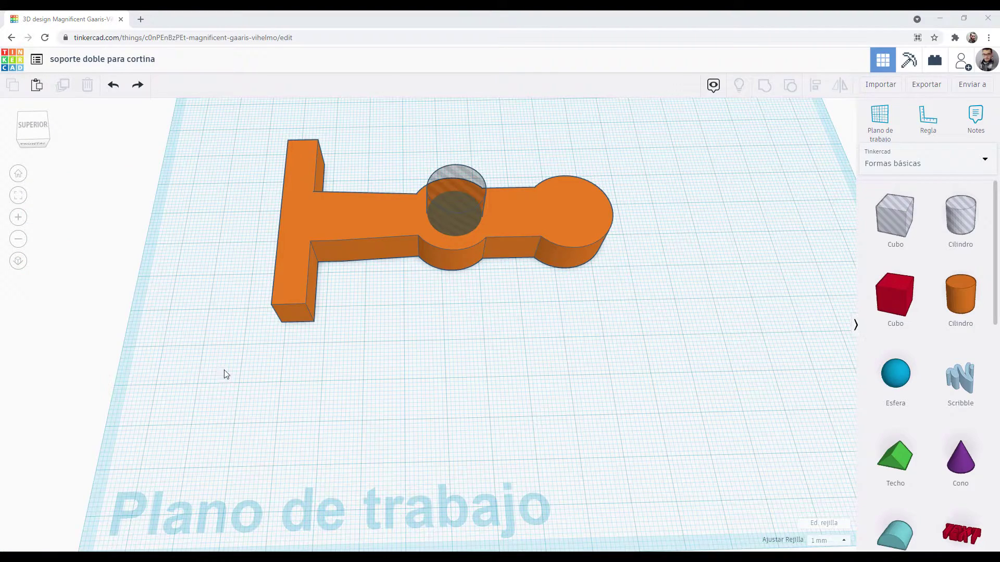
# Copy the cylinder hole and move the copy along the arm to the centre of the outer round section
pyautogui.click(459, 208)
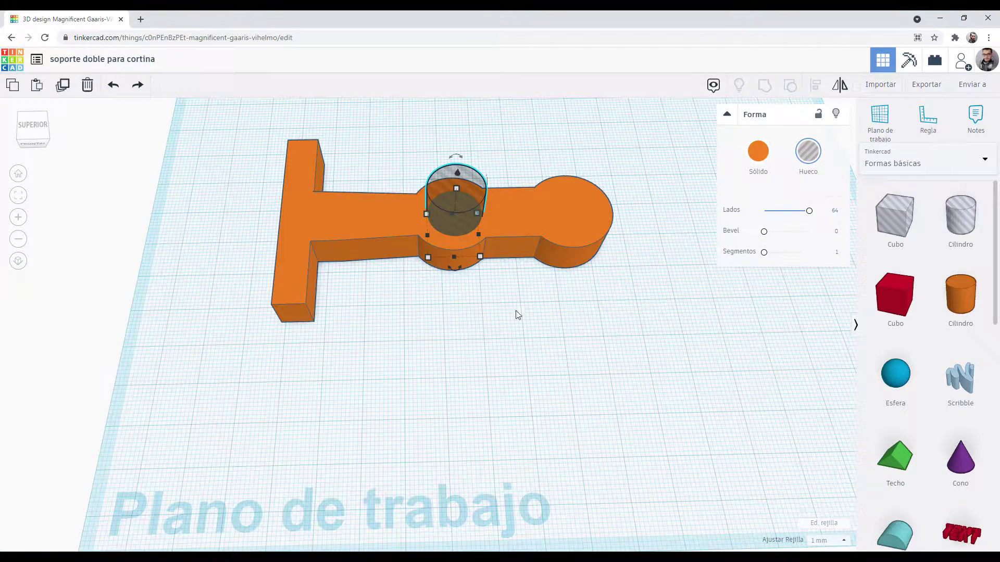
pyautogui.hotkey('ctrl', 'c')
pyautogui.hotkey('ctrl', 'v')
pyautogui.hotkey('shift', 'Right')
pyautogui.hotkey('shift', 'Left')
pyautogui.hotkey('ctrl', 'z')
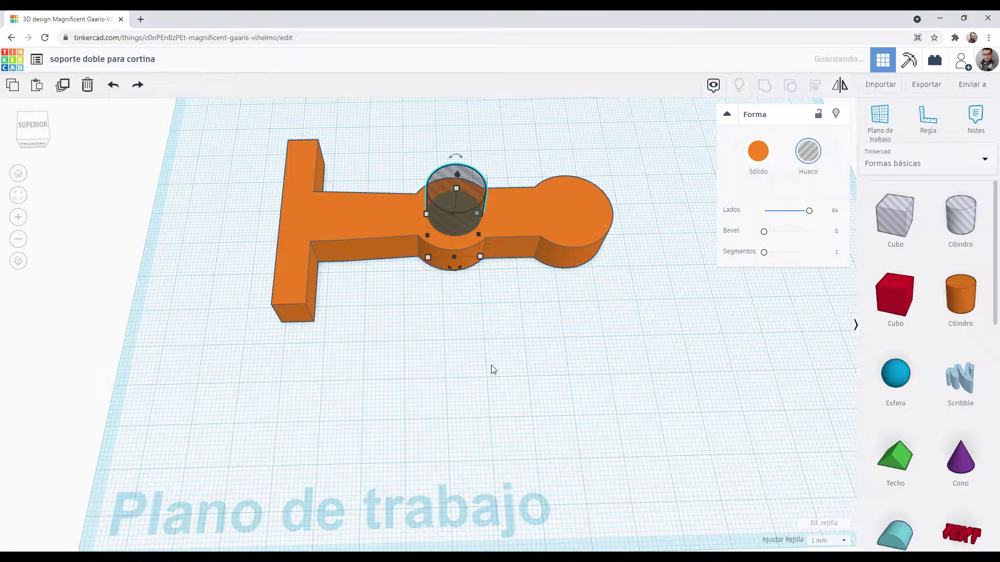
pyautogui.hotkey('ctrl', 'v')
pyautogui.hotkey('shift', 'Right')
pyautogui.hotkey('shift', 'Right')
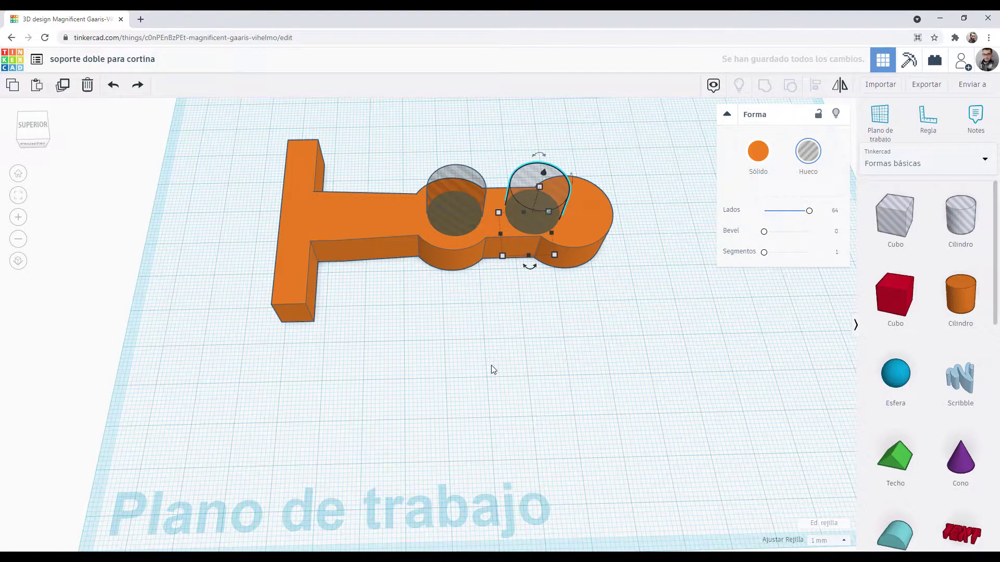
pyautogui.hotkey('shift', 'Right')
# Group the support with both cylinder holes to cut the two curtain rod openings
pyautogui.moveTo(225, 110); pyautogui.dragTo(650, 353)
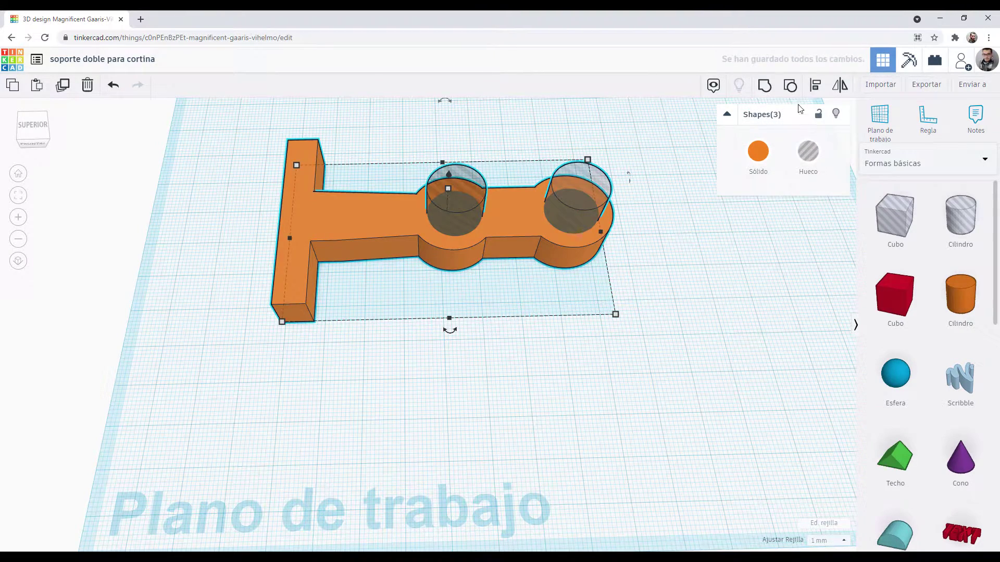
pyautogui.click(765, 86)
pyautogui.moveTo(363, 386); pyautogui.dragTo(493, 449, button='right')
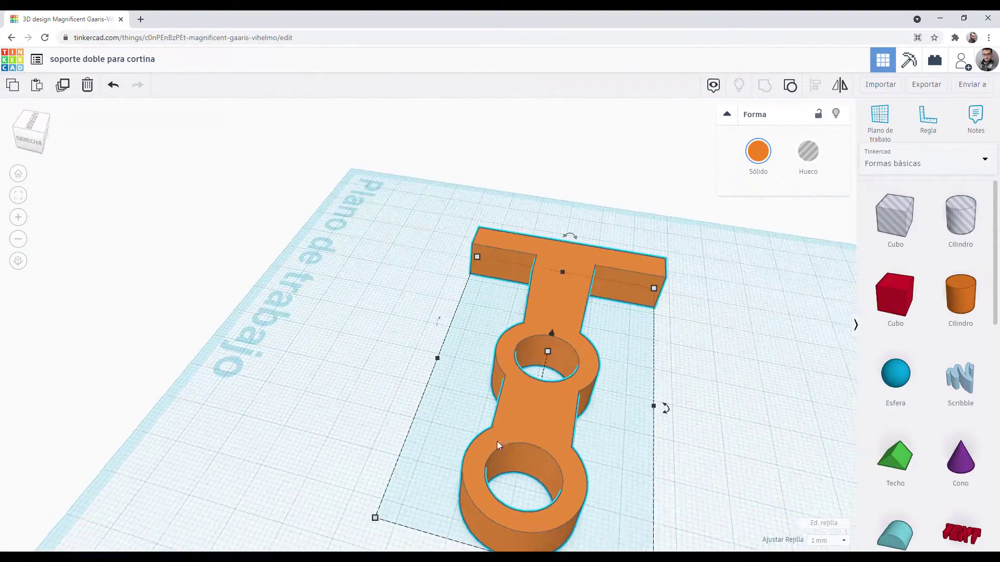
pyautogui.click(755, 317)
# Place a box hole near one end of the crossbar and rotate it 45° about the vertical axis
pyautogui.moveTo(892, 215); pyautogui.dragTo(480, 334)
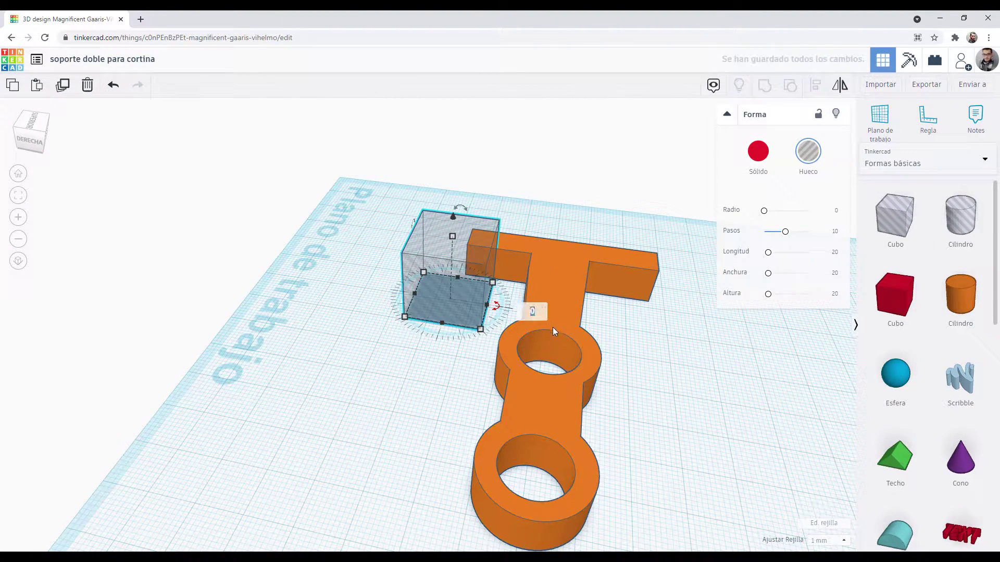
pyautogui.write('5')
pyautogui.press('Return')
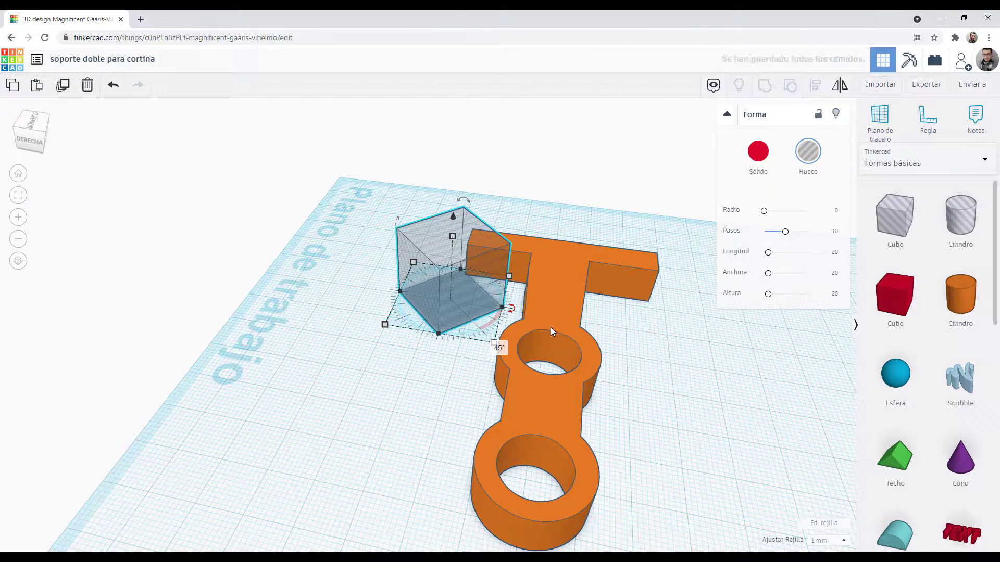
# Duplicate the rotated box hole and move the copy to the opposite end of the crossbar
pyautogui.hotkey('ctrl', 'd')
pyautogui.hotkey('shift', 'Right')
pyautogui.hotkey('shift', 'Right')
pyautogui.hotkey('shift', 'Right')
pyautogui.hotkey('shift', 'Right')
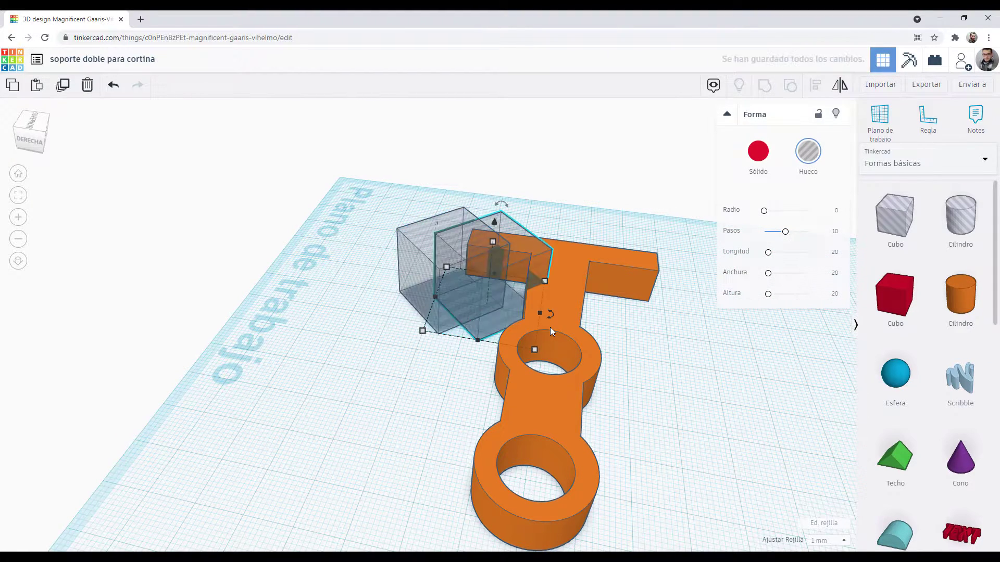
pyautogui.hotkey('shift', 'Right')
pyautogui.hotkey('shift', 'Right')
# Nudge the first rotated box hole over its crossbar end and group it with the support to cut a bevel
pyautogui.click(442, 267)
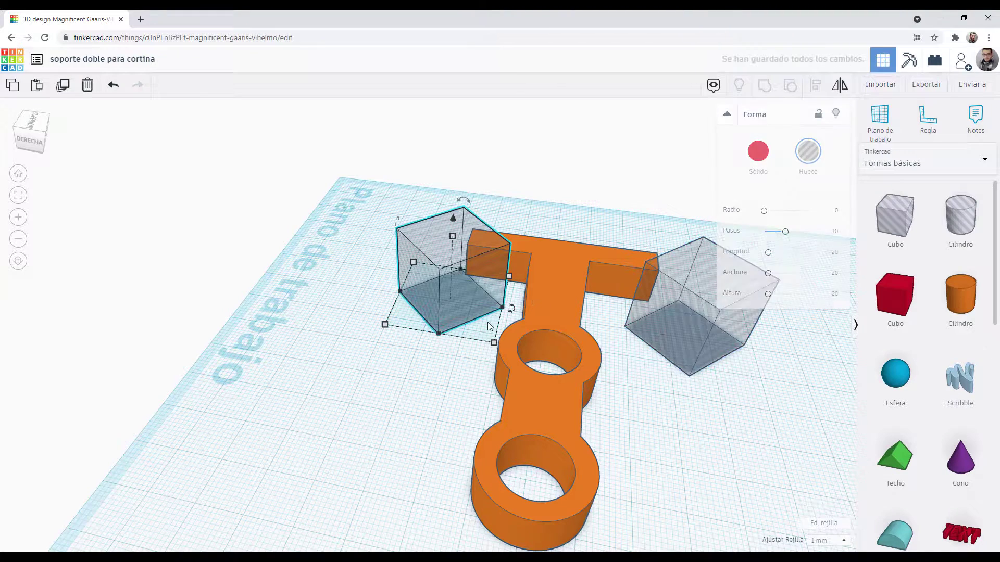
pyautogui.press('Up')
pyautogui.press('Up')
pyautogui.press('Up')
pyautogui.press('Up')
pyautogui.press('Up')
pyautogui.press('Up')
pyautogui.press('Up')
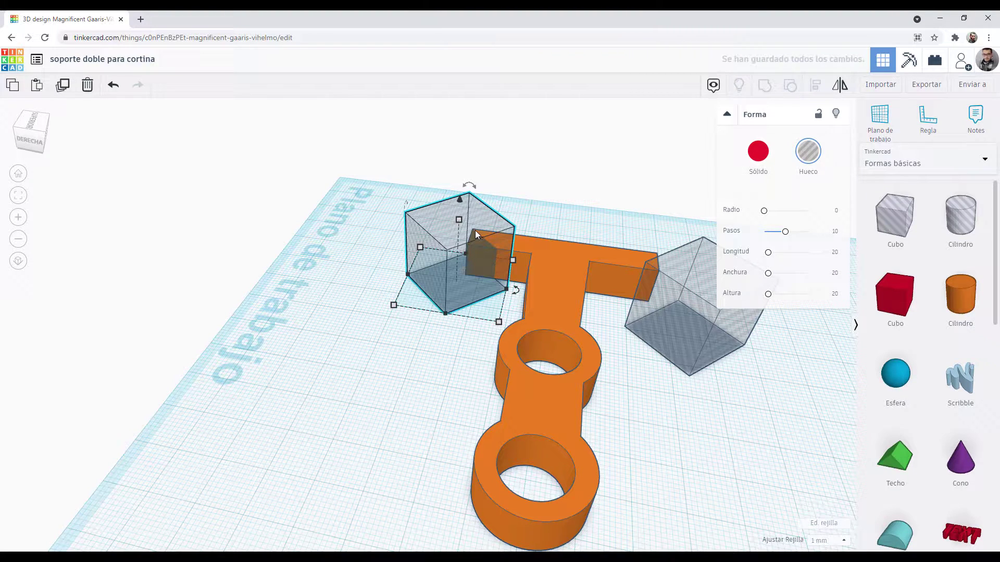
pyautogui.keyDown('shift'); pyautogui.click(523, 248); pyautogui.keyUp('shift')
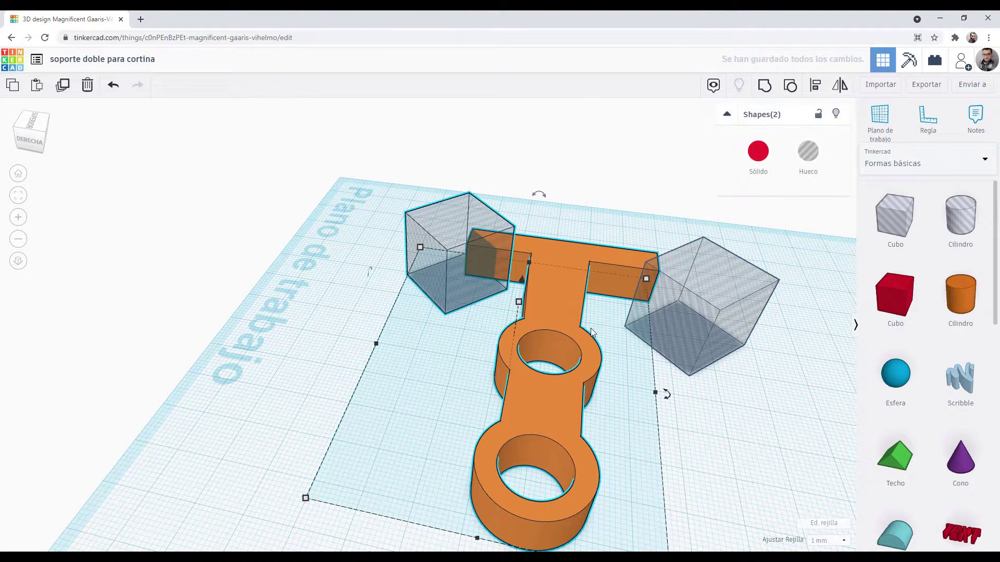
pyautogui.hotkey('ctrl', 'g')
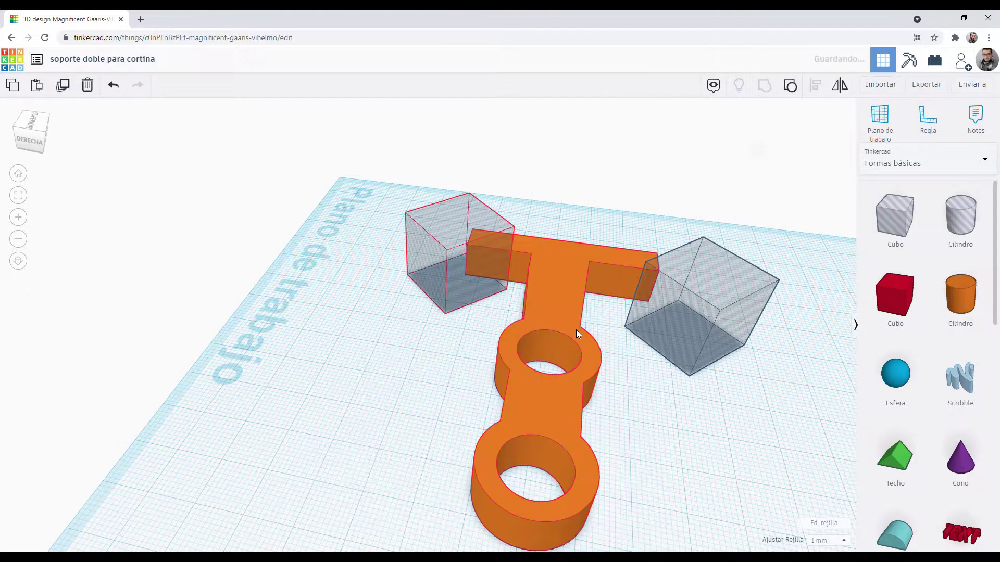
# Nudge the remaining rotated box hole over the uncut crossbar corner to match the opposite bevel
pyautogui.click(685, 313)
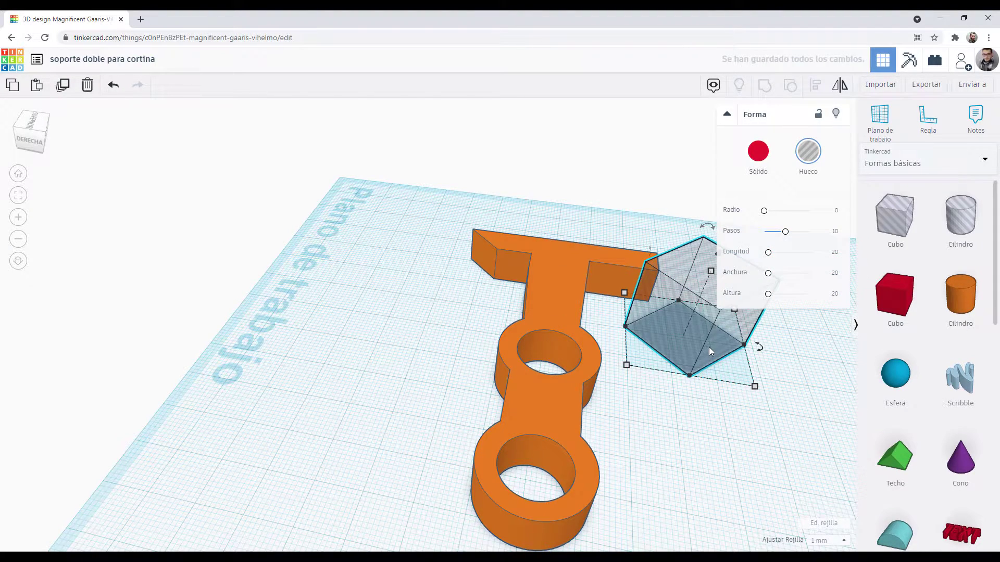
pyautogui.press('Up')
pyautogui.press('Up')
pyautogui.press('Up')
pyautogui.press('Up')
pyautogui.press('Up')
pyautogui.press('Up')
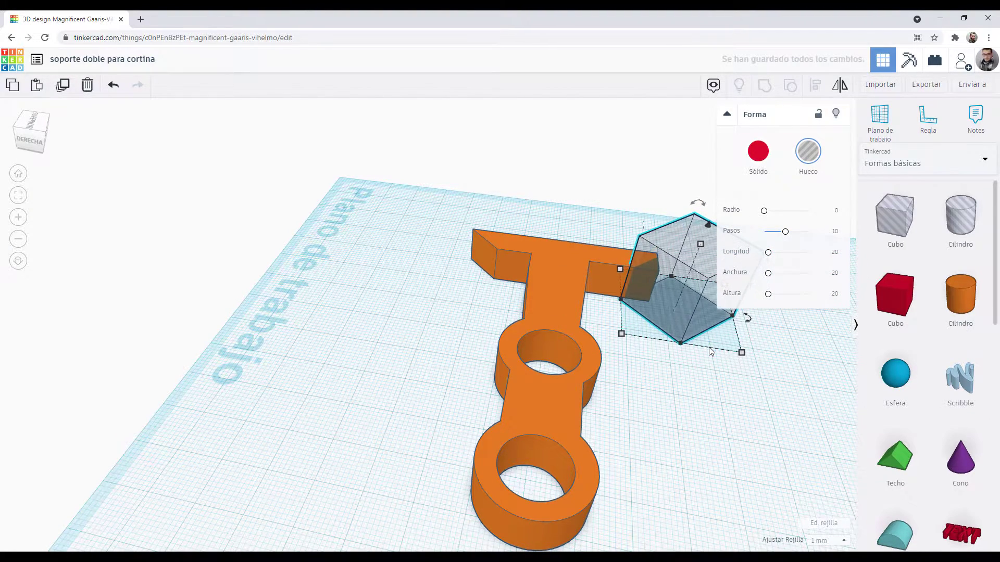
pyautogui.press('Left')
pyautogui.press('Down')
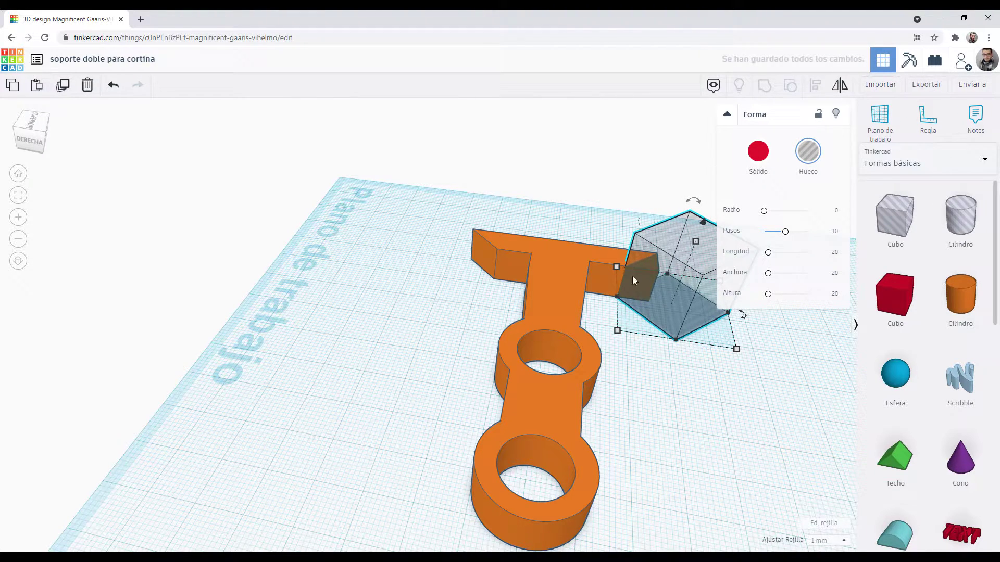
pyautogui.press('Left')
pyautogui.press('Down')
pyautogui.press('Up')
pyautogui.press('Down')
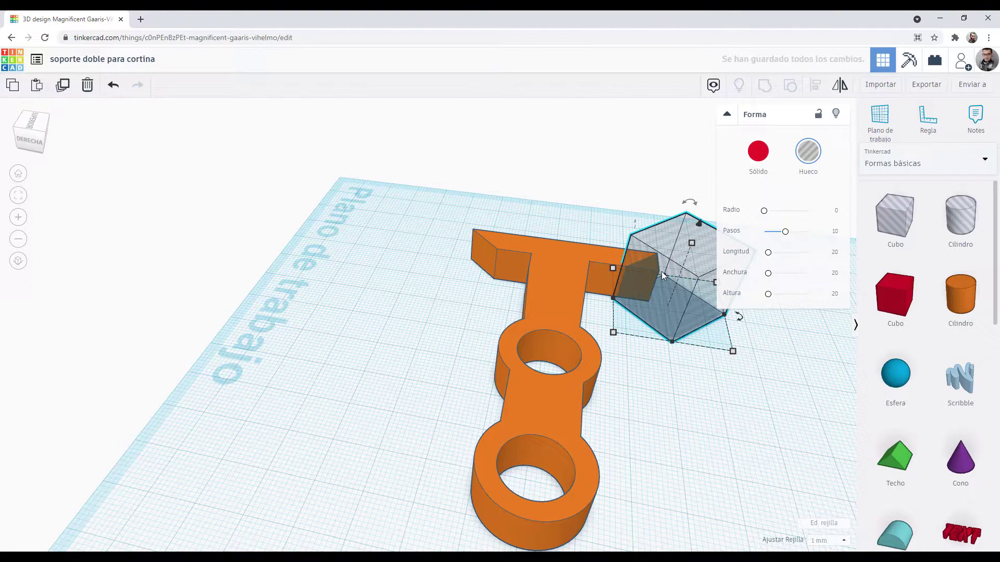
# Group the support with the remaining box hole to bevel the second crossbar end
pyautogui.moveTo(504, 197); pyautogui.dragTo(792, 384)
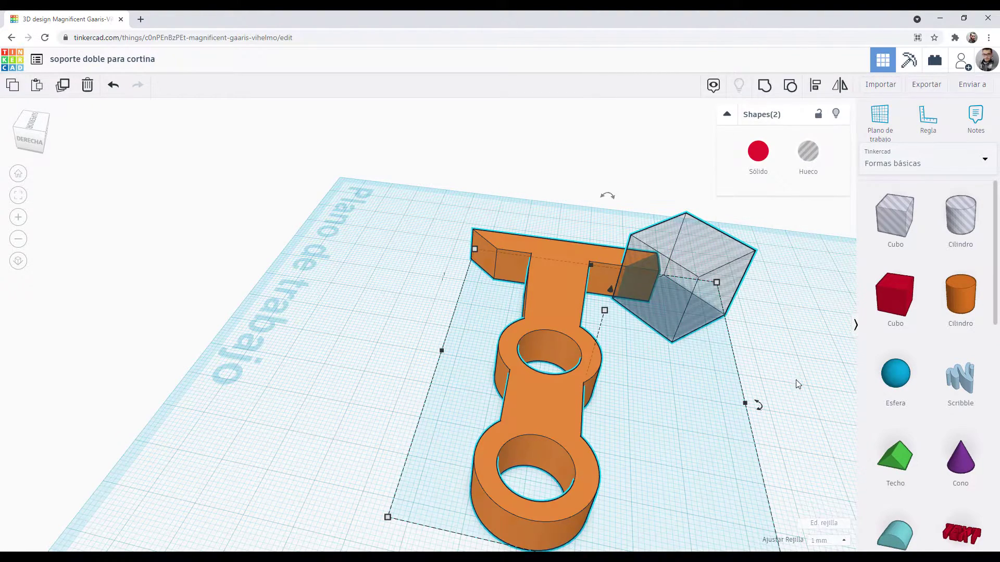
pyautogui.hotkey('ctrl', 'g')
pyautogui.click(776, 396)
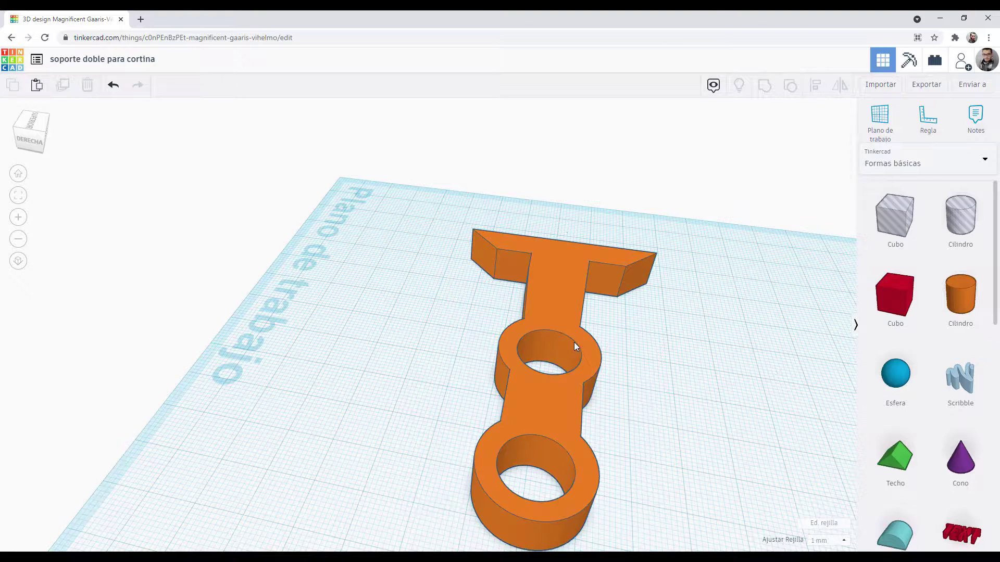
# Add a cylinder hole beside the support with 64 sides, an 8 mm by 8 mm base and a height of 2 mm
pyautogui.moveTo(960, 215); pyautogui.dragTo(346, 349)
pyautogui.moveTo(768, 213); pyautogui.dragTo(808, 212)
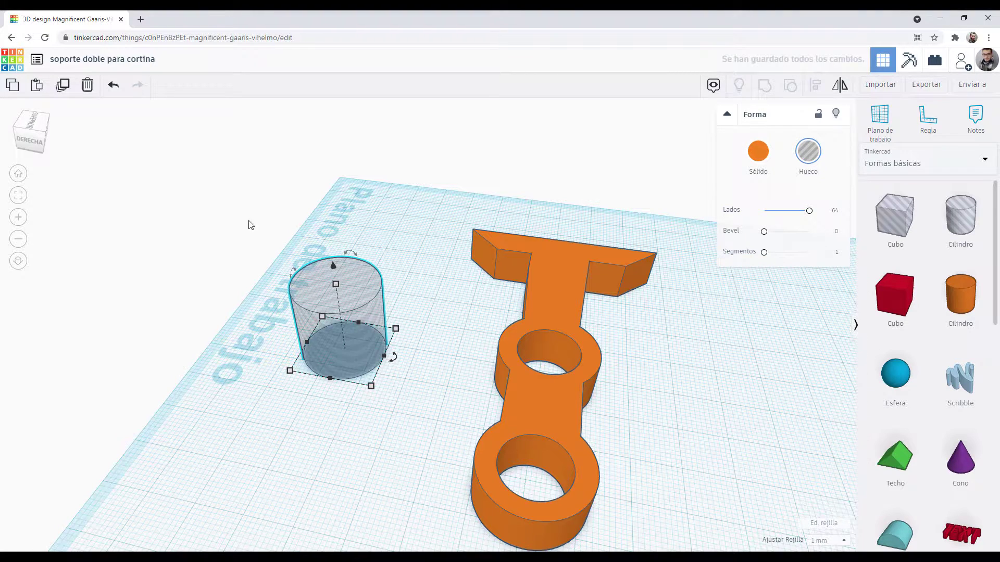
pyautogui.click(317, 401)
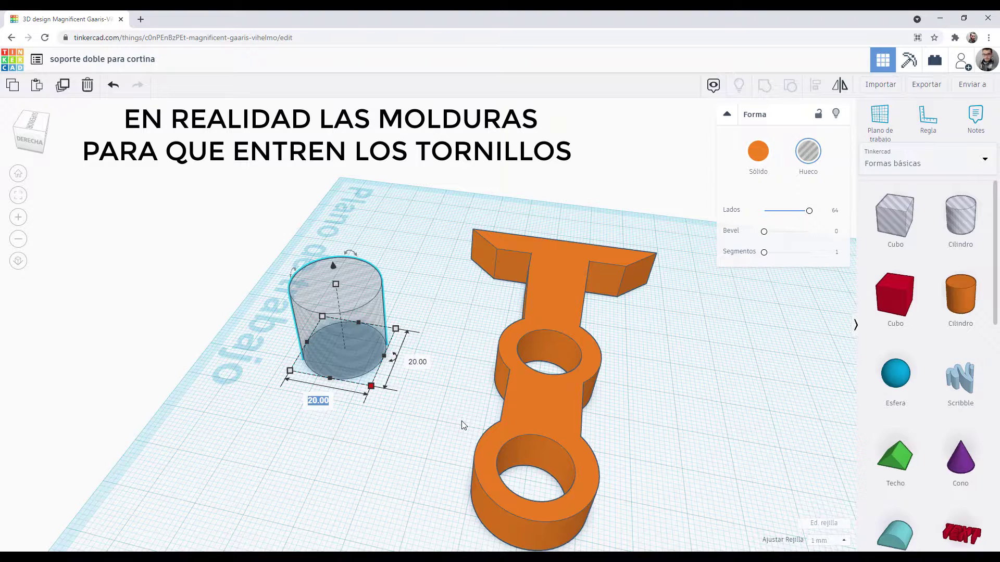
pyautogui.write('8')
pyautogui.press('Tab')
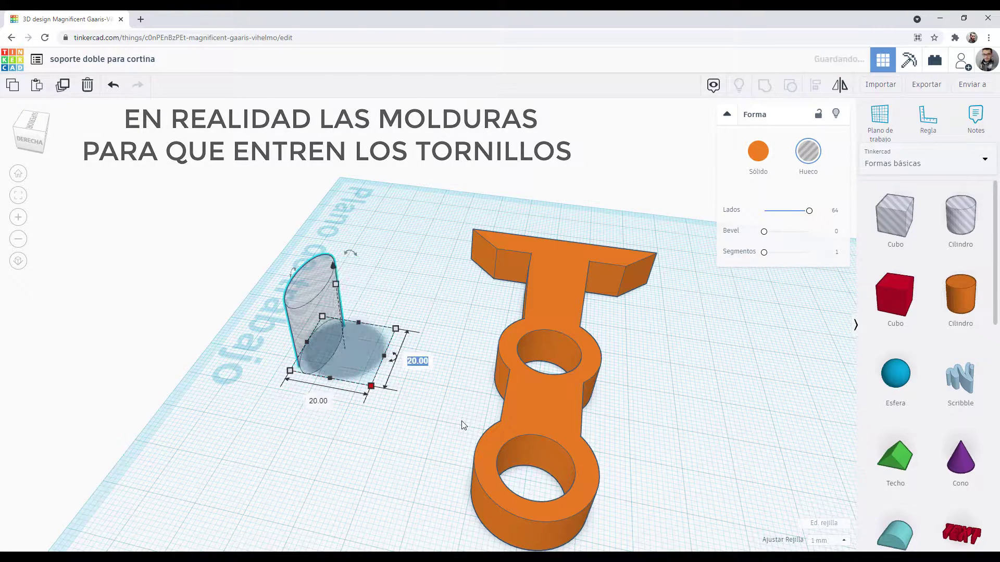
pyautogui.write('8')
pyautogui.press('Tab')
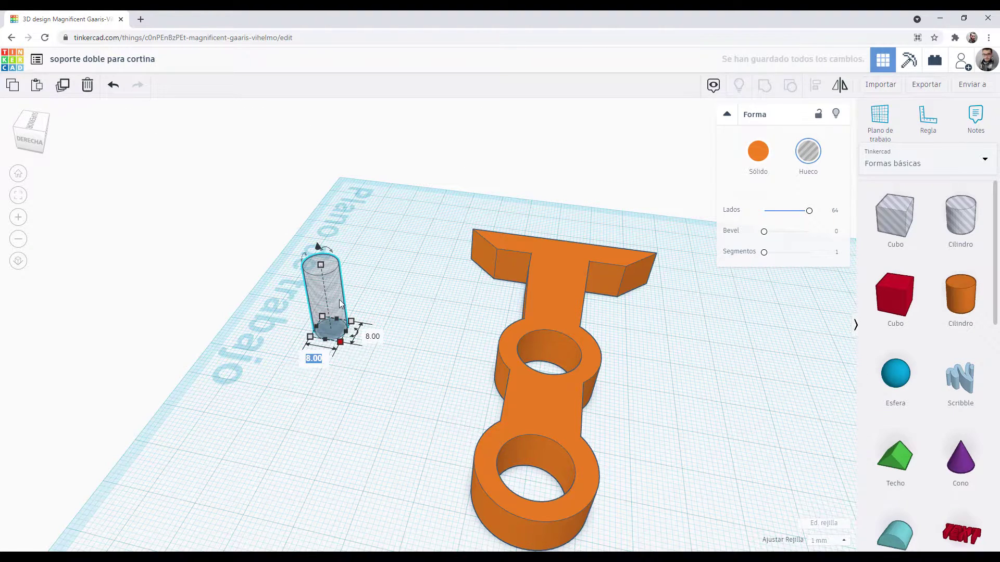
pyautogui.click(352, 299)
pyautogui.write('2')
pyautogui.press('Return')
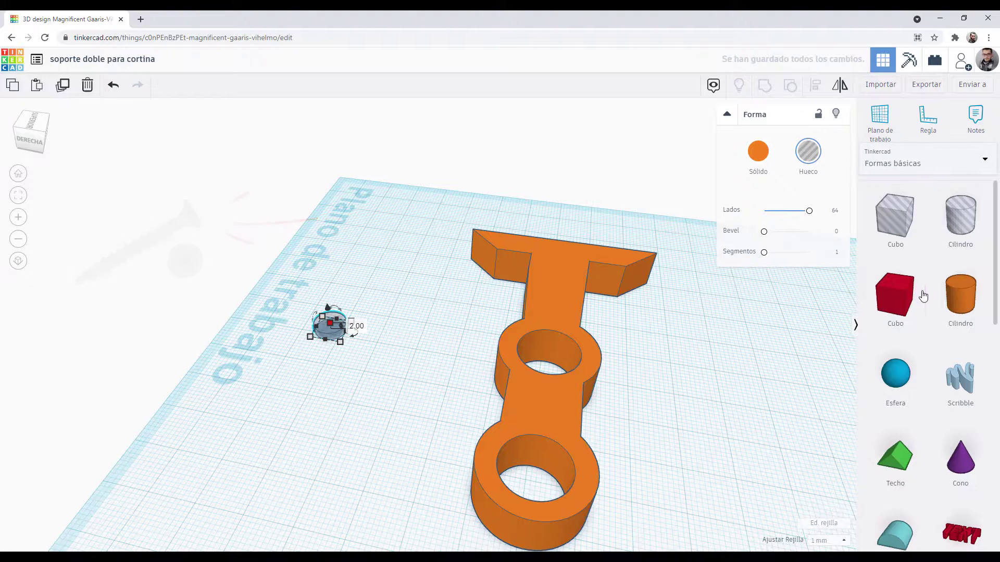
# Add a second cylinder hole with 64 sides next to the flat screw-head disc
pyautogui.moveTo(960, 213); pyautogui.dragTo(413, 386)
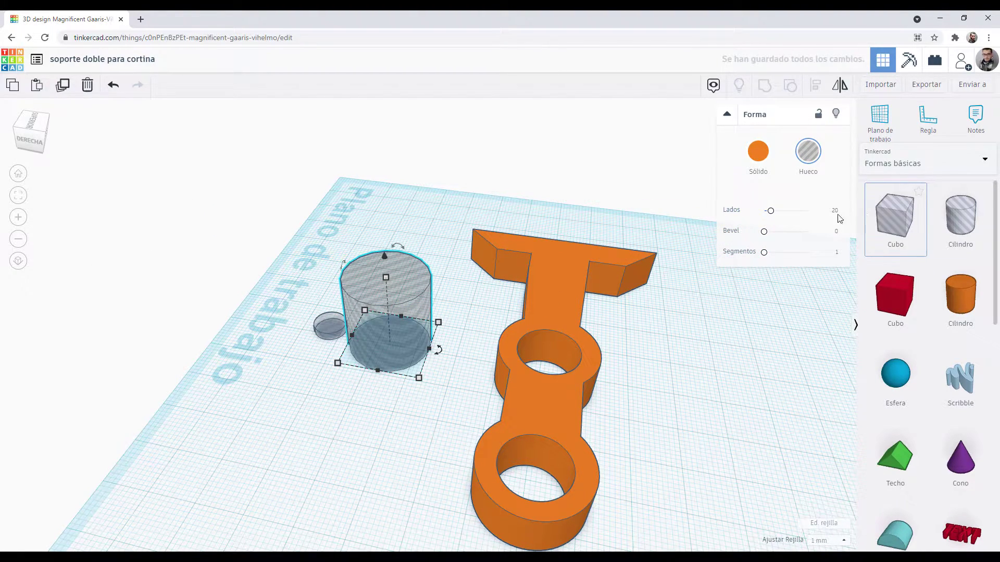
pyautogui.moveTo(770, 211); pyautogui.dragTo(809, 210)
pyautogui.moveTo(418, 377)
pyautogui.click(366, 396)
pyautogui.write('8')
pyautogui.press('Tab')
pyautogui.write('8')
pyautogui.press('Return')
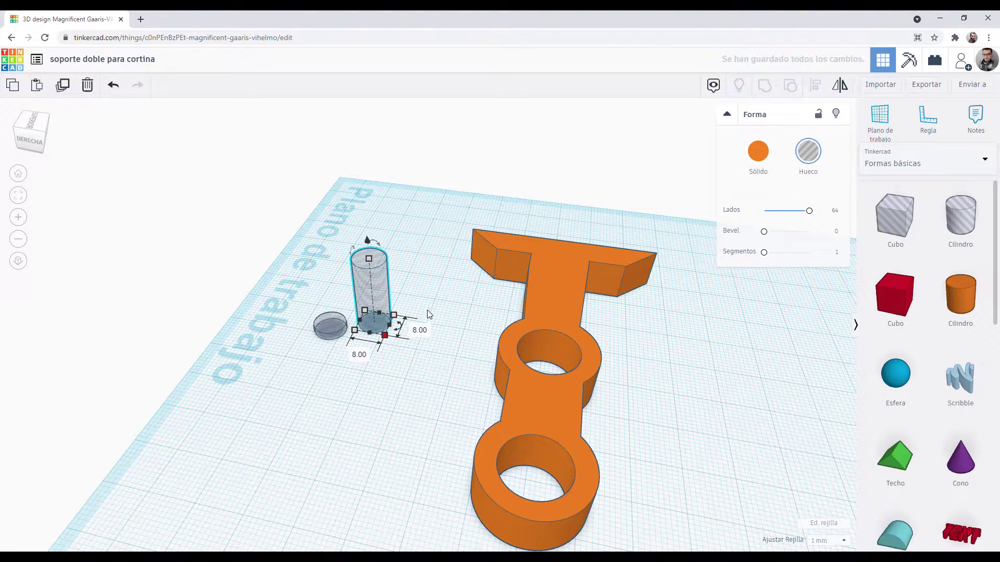
pyautogui.hotkey('ctrl', 'z')
pyautogui.hotkey('ctrl', 'z')
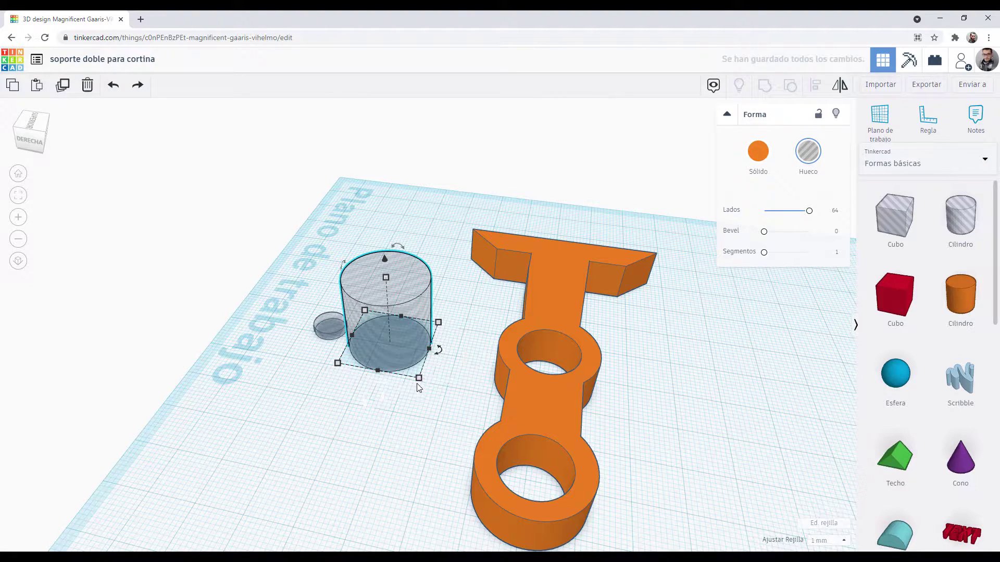
# Set the second cylinder hole's width and length to 4 mm for the screw shank
pyautogui.click(418, 378)
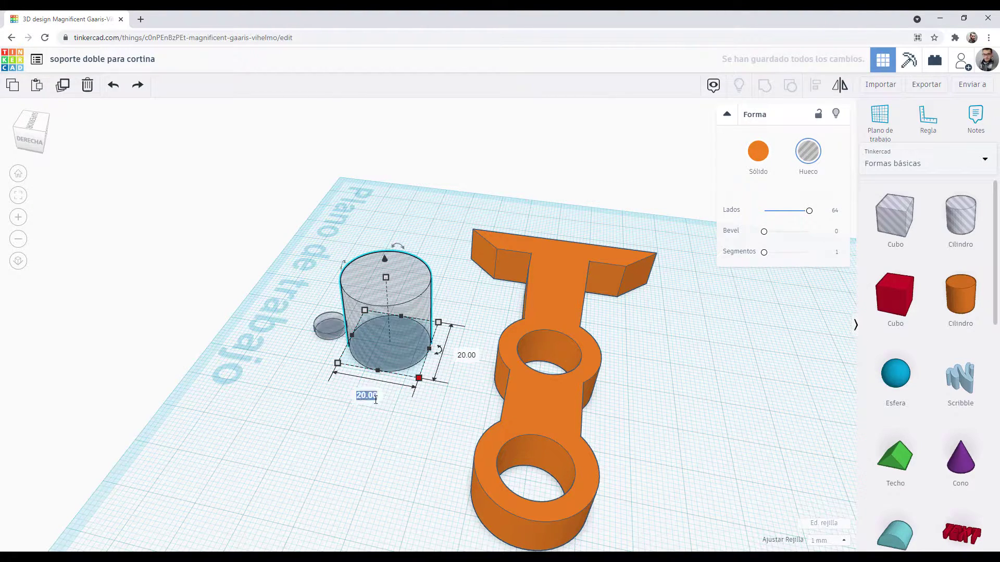
pyautogui.write('4')
pyautogui.press('Tab')
pyautogui.write('4')
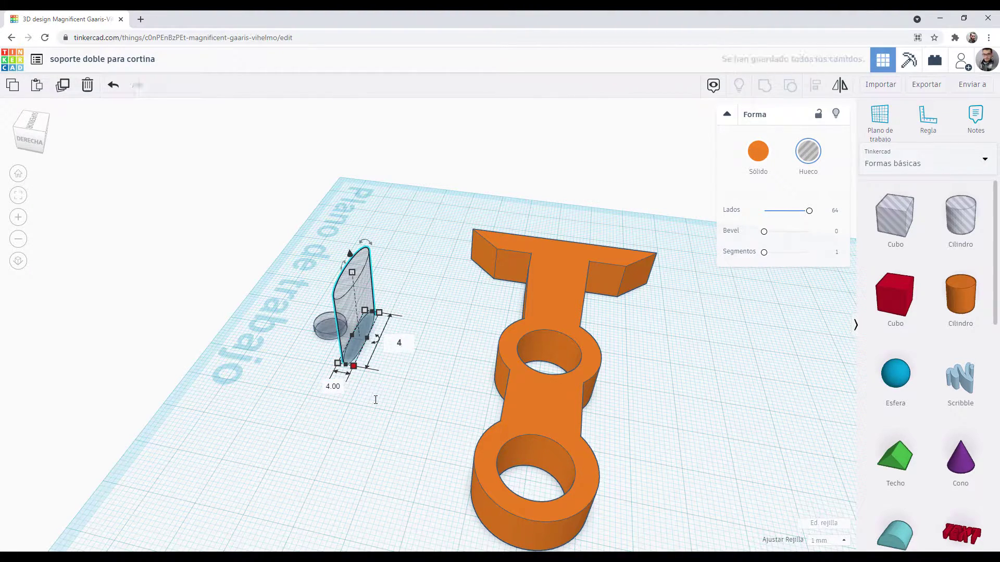
pyautogui.press('Return')
# Centre the thin cylinder hole and the flat disc on each other and group them into one screw-shaped hole
pyautogui.moveTo(290, 289); pyautogui.dragTo(406, 355)
pyautogui.press('l')
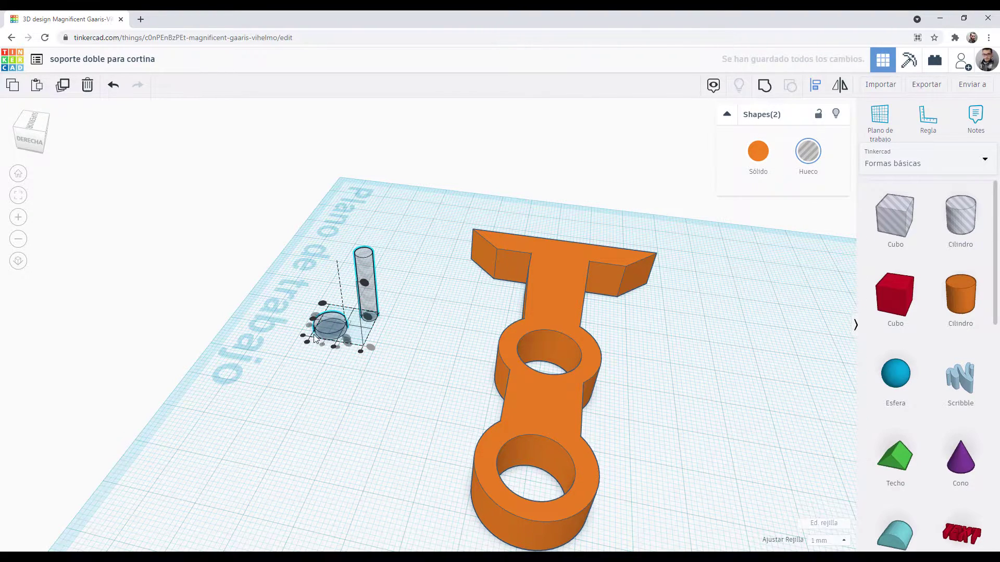
pyautogui.click(318, 319)
pyautogui.click(336, 343)
pyautogui.moveTo(287, 249); pyautogui.dragTo(372, 365)
pyautogui.hotkey('ctrl', 'g')
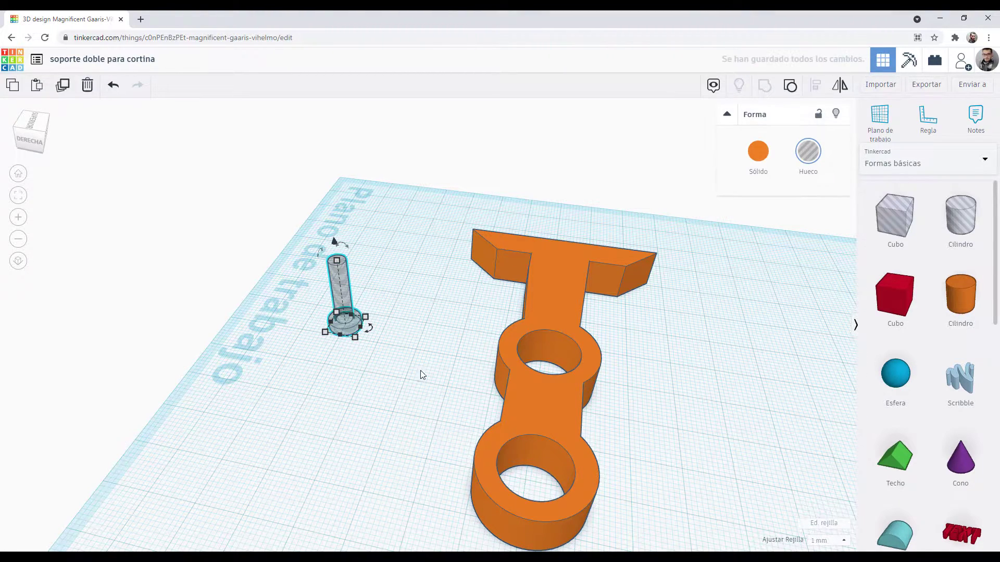
# Rotate the screw-shaped hole 90° to lie flat and mirror it lengthwise so its head faces away from the crossbar
pyautogui.moveTo(383, 258); pyautogui.dragTo(351, 208, button='right')
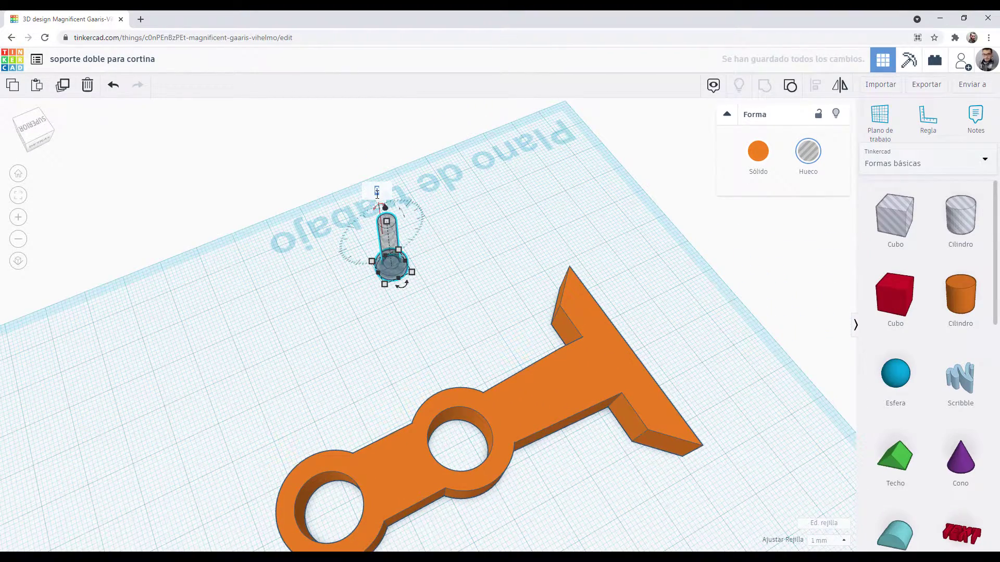
pyautogui.write('90')
pyautogui.press('Return')
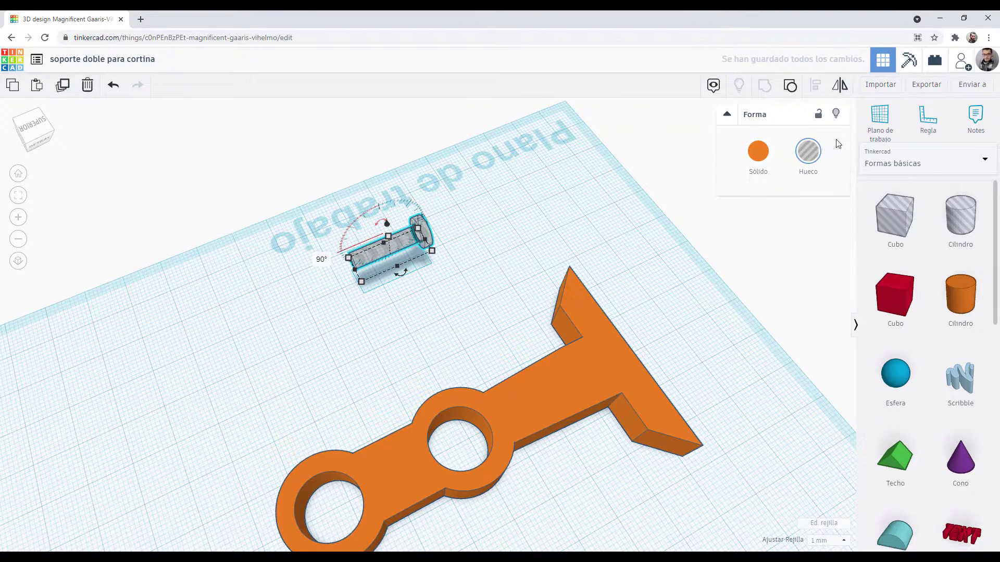
pyautogui.click(845, 88)
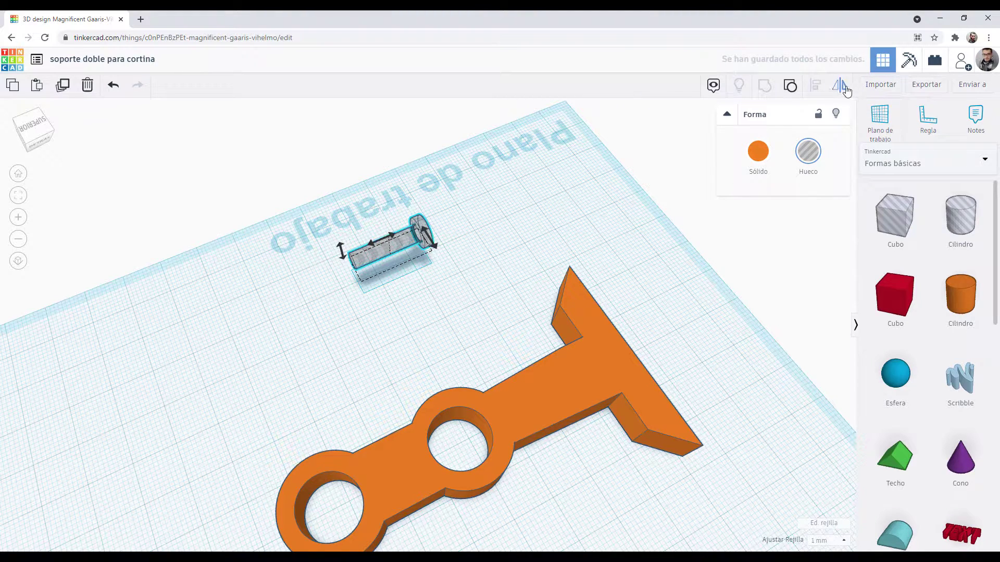
pyautogui.click(391, 237)
pyautogui.moveTo(440, 330); pyautogui.dragTo(603, 274, button='right')
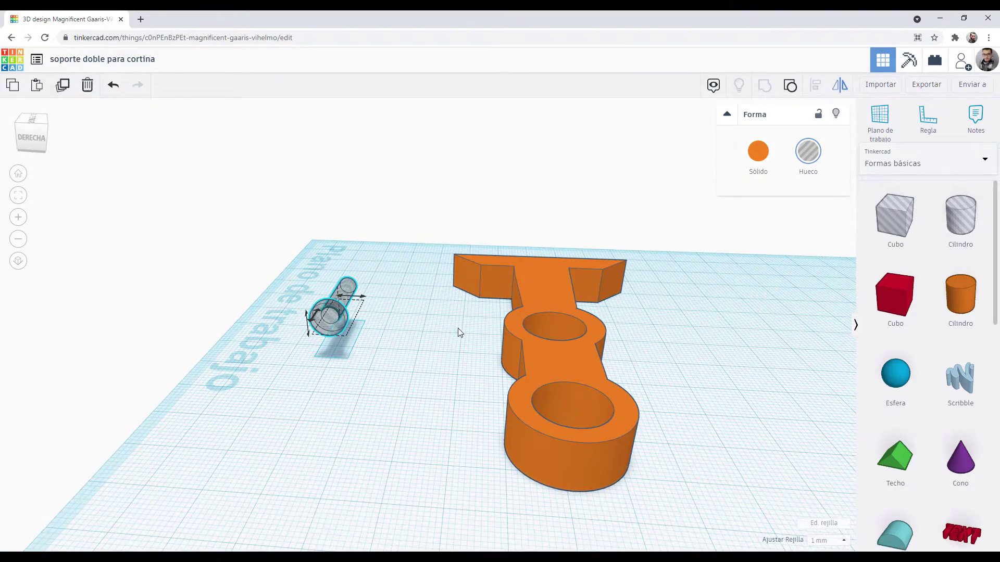
pyautogui.click(386, 333)
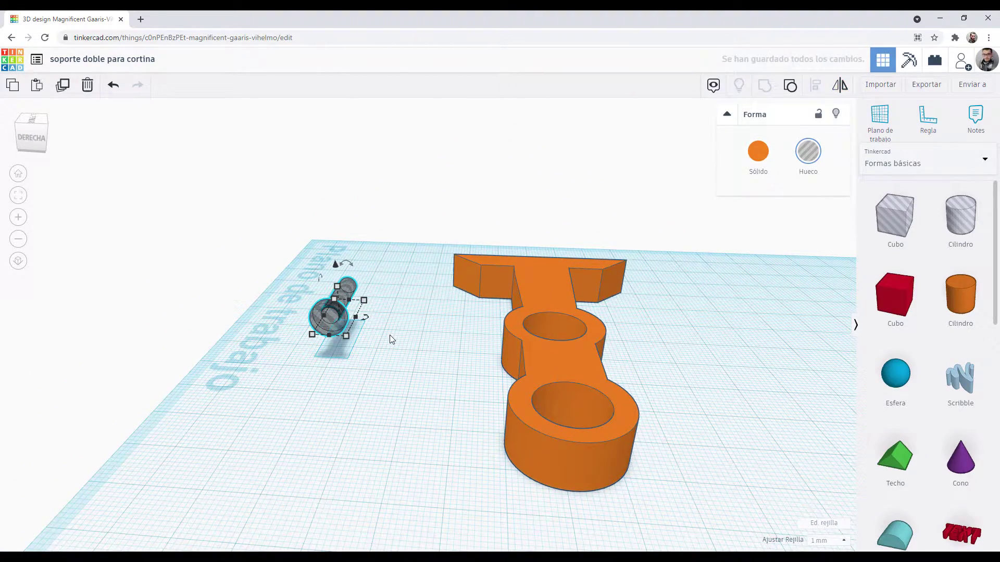
# Duplicate the screw hole to the other side of the support and align the original with the support at mid-height
pyautogui.hotkey('ctrl', 'd')
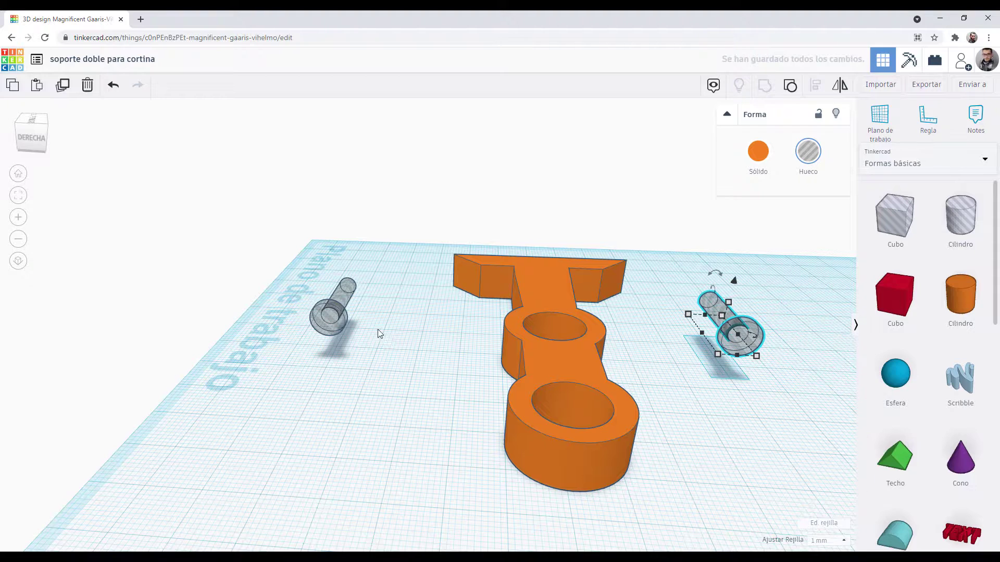
pyautogui.click(336, 315)
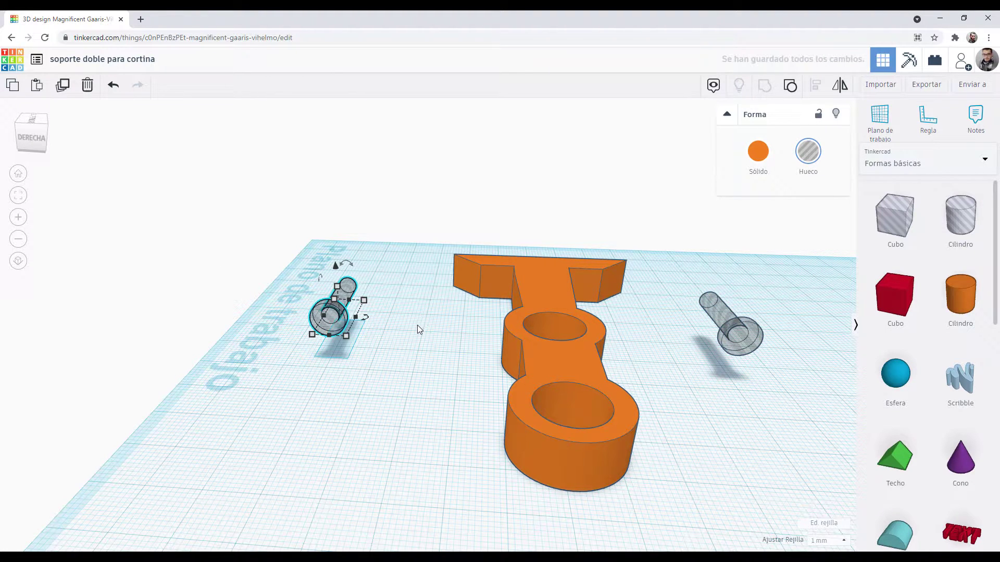
pyautogui.keyDown('shift'); pyautogui.click(485, 274); pyautogui.keyUp('shift')
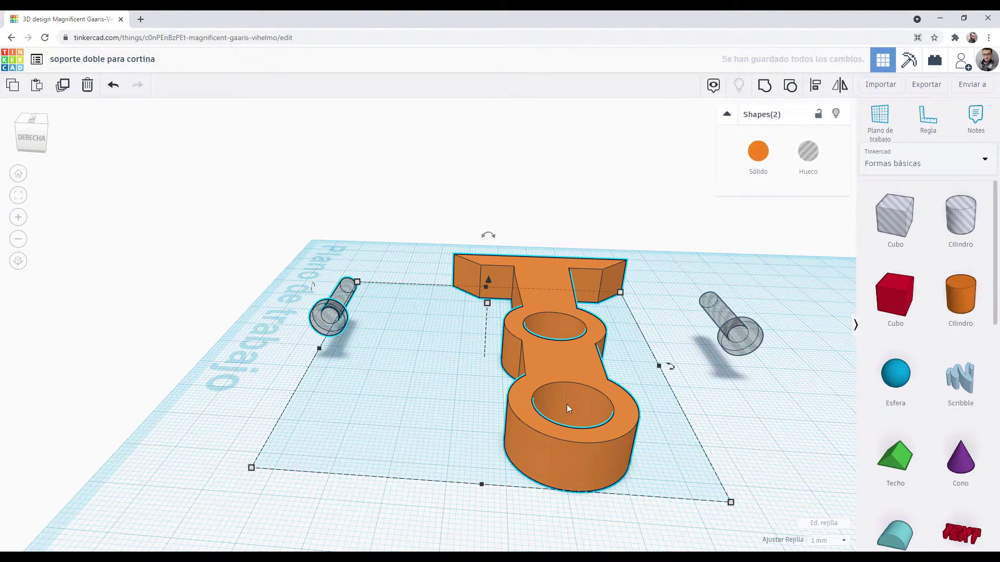
pyautogui.press('l')
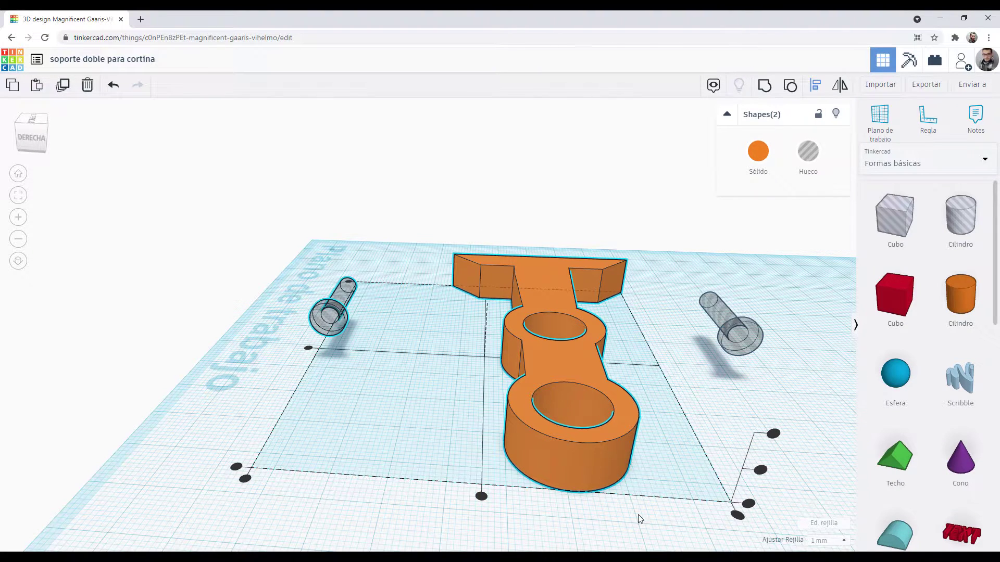
pyautogui.click(758, 469)
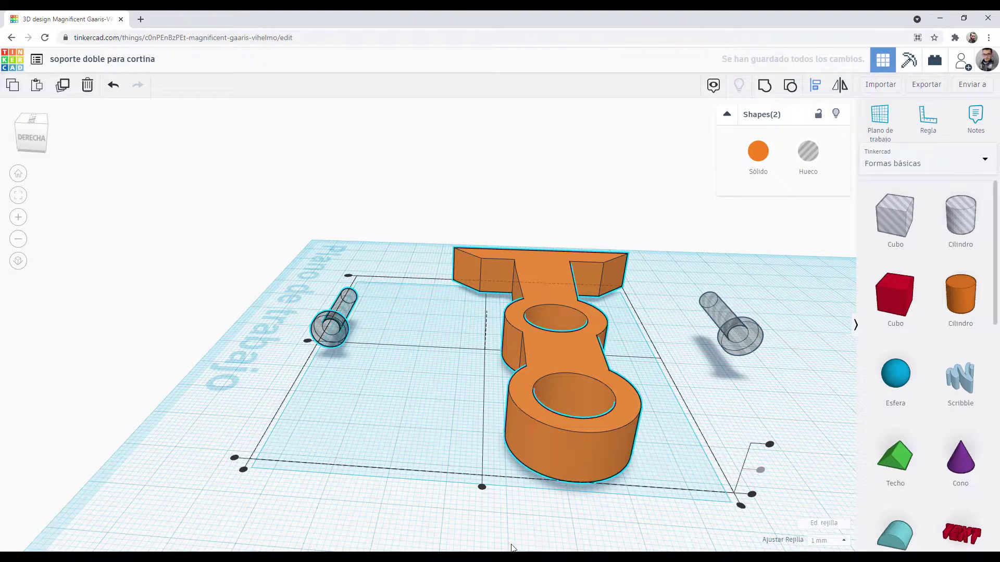
pyautogui.click(463, 513)
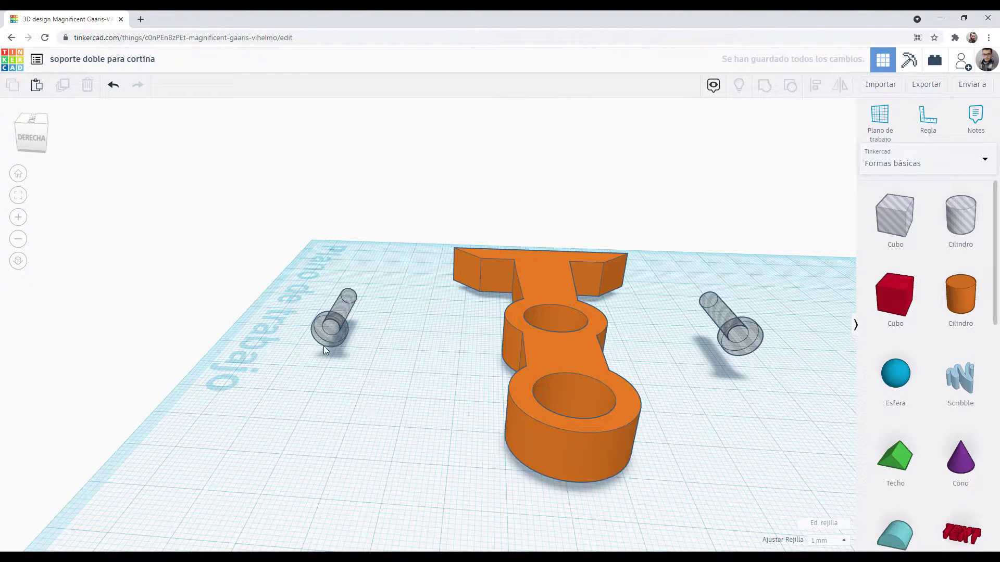
# Nudge the original screw hole sideways and back into the nearest crossbar arm until its head sinks into the front face
pyautogui.click(336, 337)
pyautogui.press('Right')
pyautogui.press('Right')
pyautogui.press('Right')
pyautogui.press('Right')
pyautogui.press('Right')
pyautogui.press('Right')
pyautogui.press('Right')
pyautogui.press('Right')
pyautogui.press('Right')
pyautogui.press('Right')
pyautogui.press('Right')
pyautogui.press('Right')
pyautogui.press('Right')
pyautogui.press('Right')
pyautogui.press('Right')
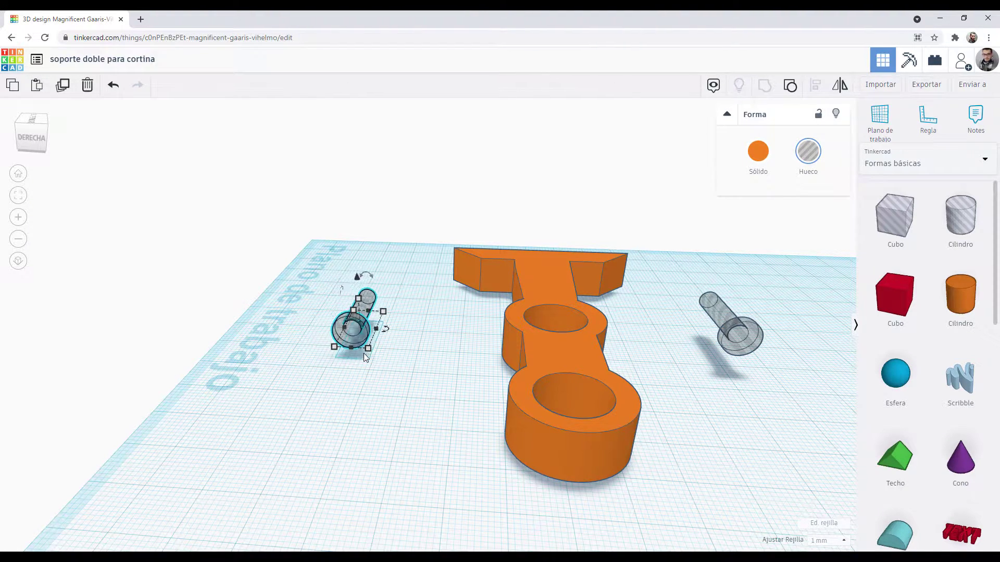
pyautogui.press('Right')
pyautogui.press('Right')
pyautogui.press('Right')
pyautogui.press('Up')
pyautogui.press('Up')
pyautogui.press('Up')
pyautogui.press('Up')
pyautogui.press('Up')
pyautogui.press('Up')
pyautogui.press('Up')
pyautogui.press('Up')
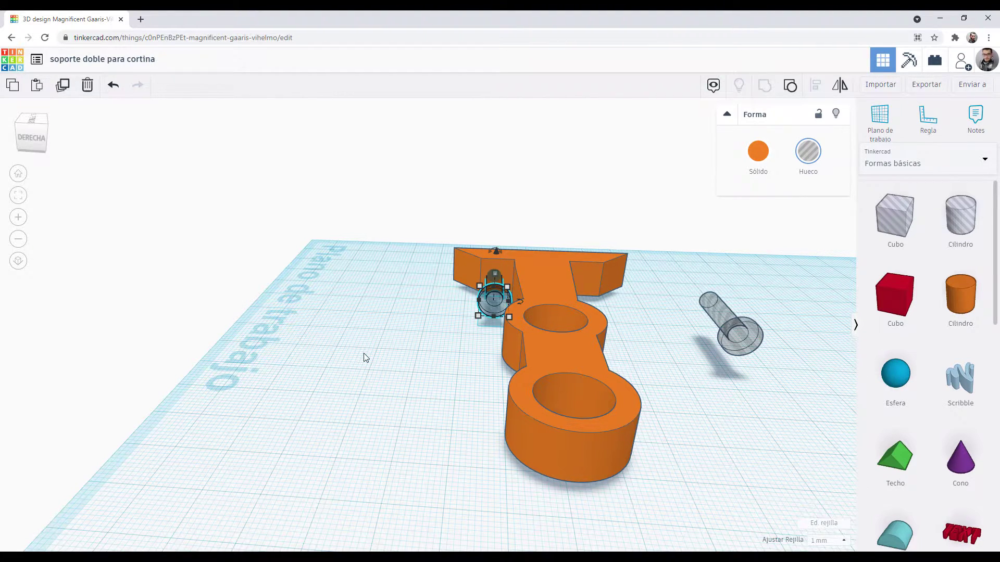
pyautogui.press('Up')
pyautogui.press('Up')
pyautogui.press('Up')
pyautogui.press('Up')
pyautogui.press('Up')
pyautogui.press('Up')
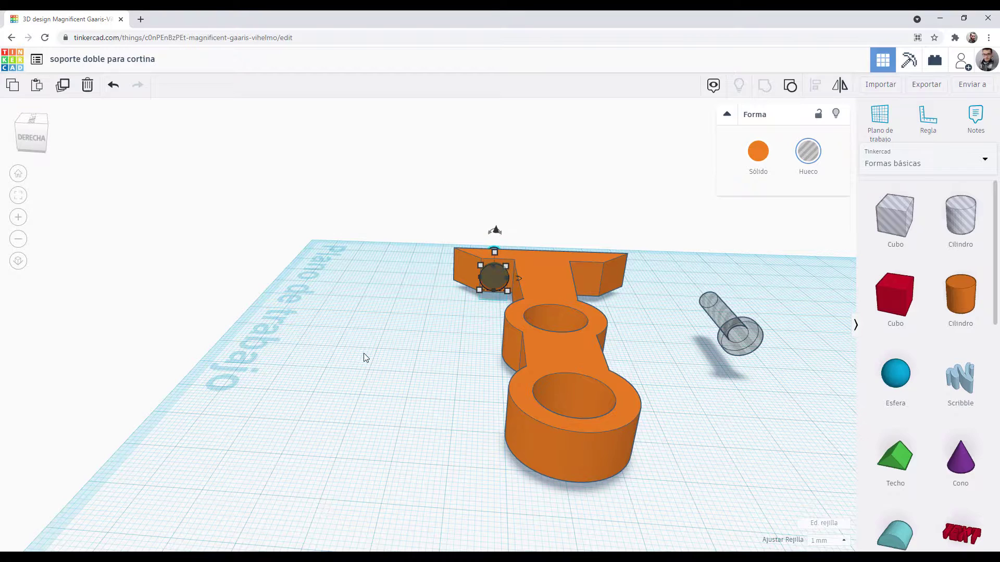
pyautogui.press('Up')
pyautogui.press('Up')
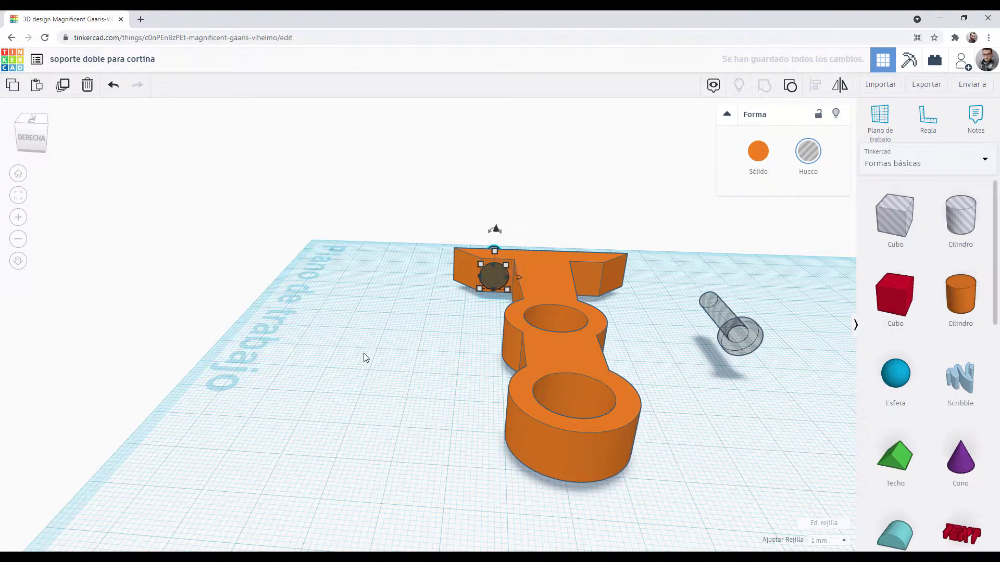
# Group the support with the embedded screw hole to cut the first screw recess in the crossbar
pyautogui.moveTo(429, 217); pyautogui.dragTo(585, 369)
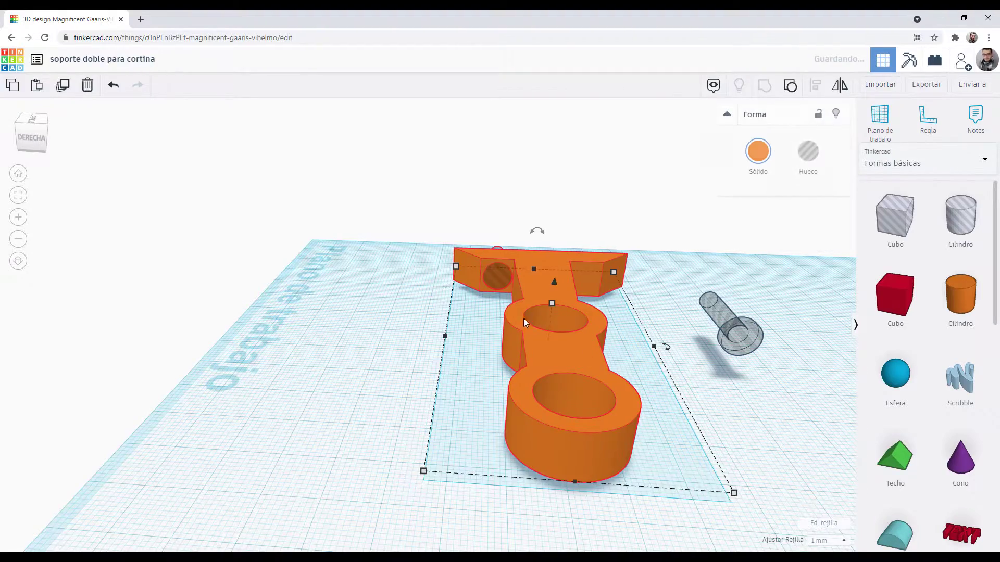
pyautogui.keyDown('shift'); pyautogui.click(508, 276); pyautogui.keyUp('shift')
pyautogui.moveTo(429, 290); pyautogui.dragTo(414, 226, button='right')
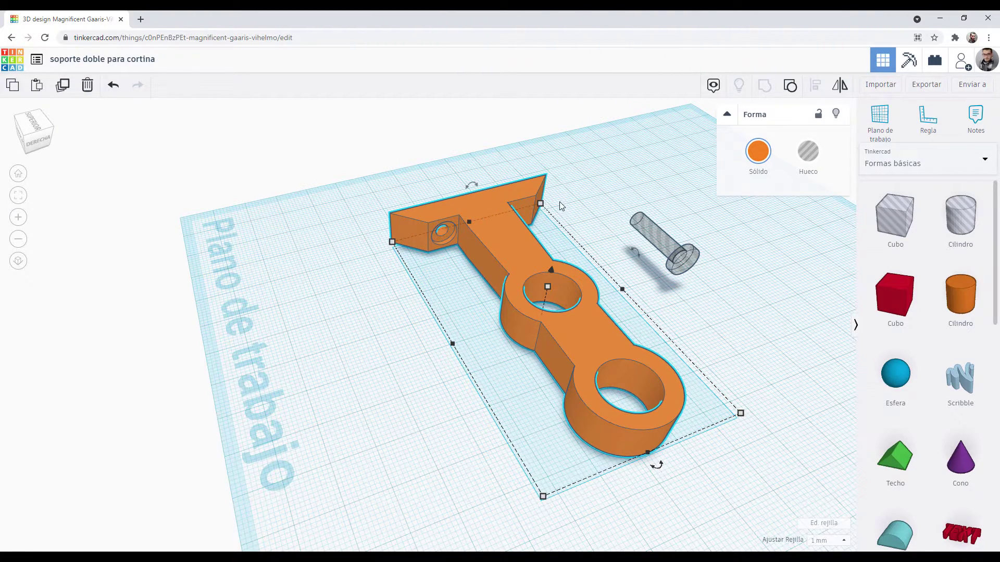
pyautogui.moveTo(356, 270); pyautogui.dragTo(640, 343, button='right')
pyautogui.click(689, 326)
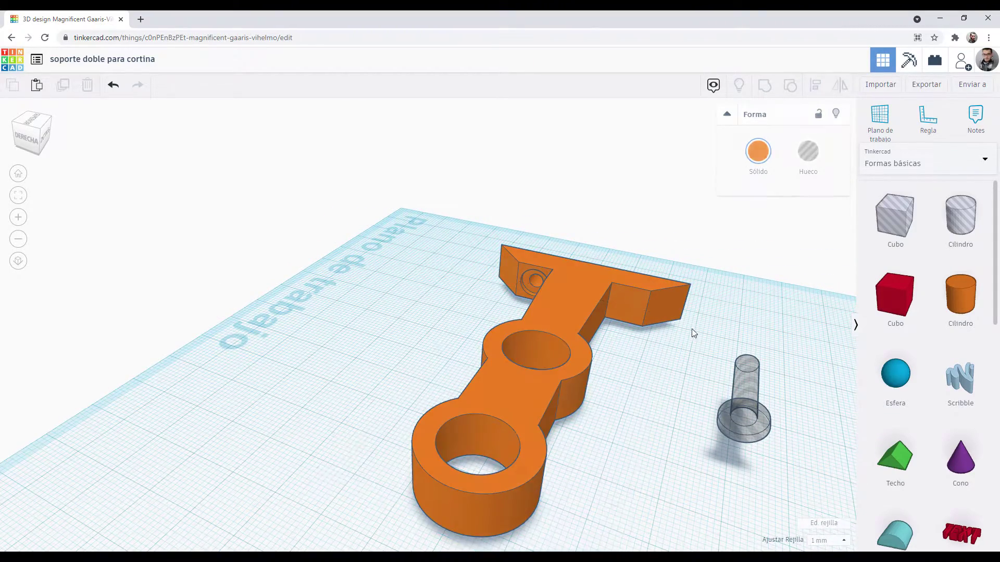
# Align the remaining screw hole with the support at mid-height
pyautogui.click(743, 386)
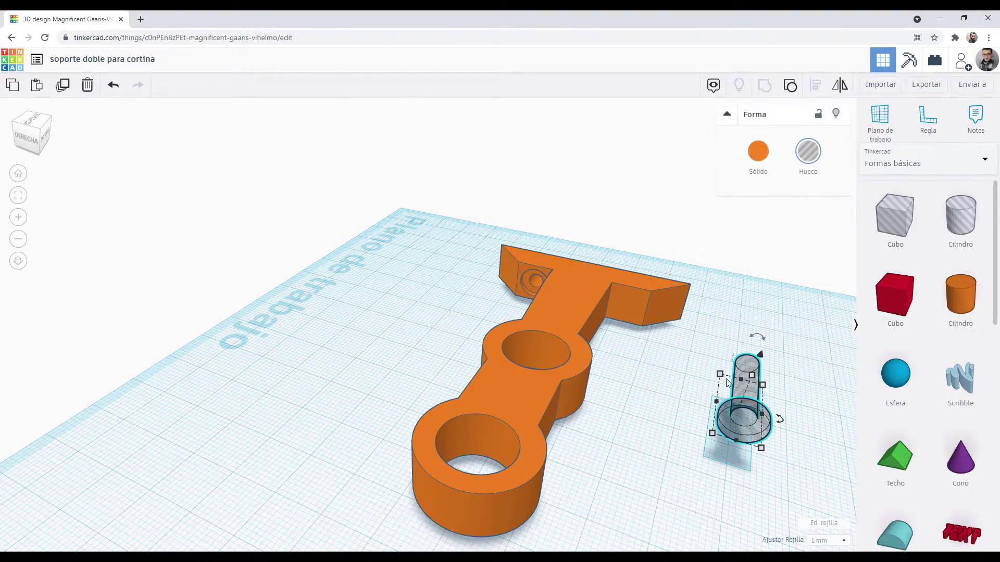
pyautogui.keyDown('shift'); pyautogui.click(578, 331); pyautogui.keyUp('shift')
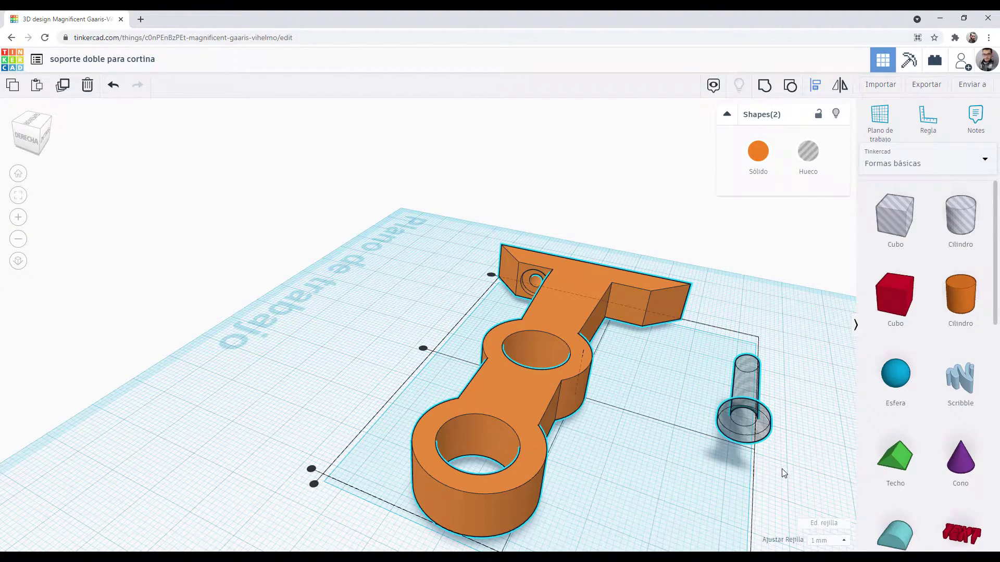
pyautogui.scroll(-3, 782, 472)
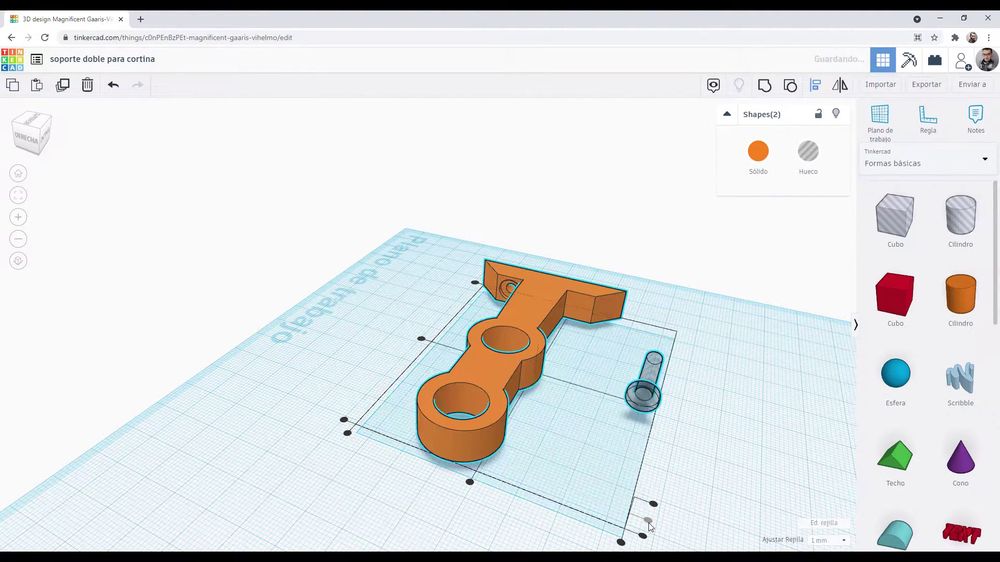
pyautogui.click(716, 440)
# Nudge the remaining screw hole sideways and back into the other crossbar arm until its head sinks into the front face
pyautogui.click(650, 407)
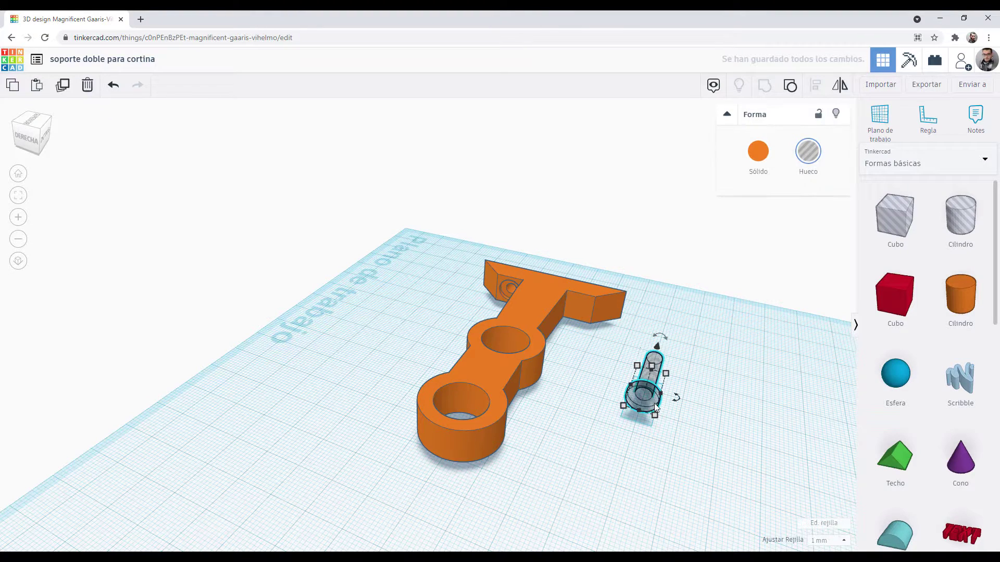
pyautogui.hotkey('shift', 'Left')
pyautogui.hotkey('shift', 'Left')
pyautogui.hotkey('shift', 'Left')
pyautogui.press('Up')
pyautogui.press('Up')
pyautogui.press('Up')
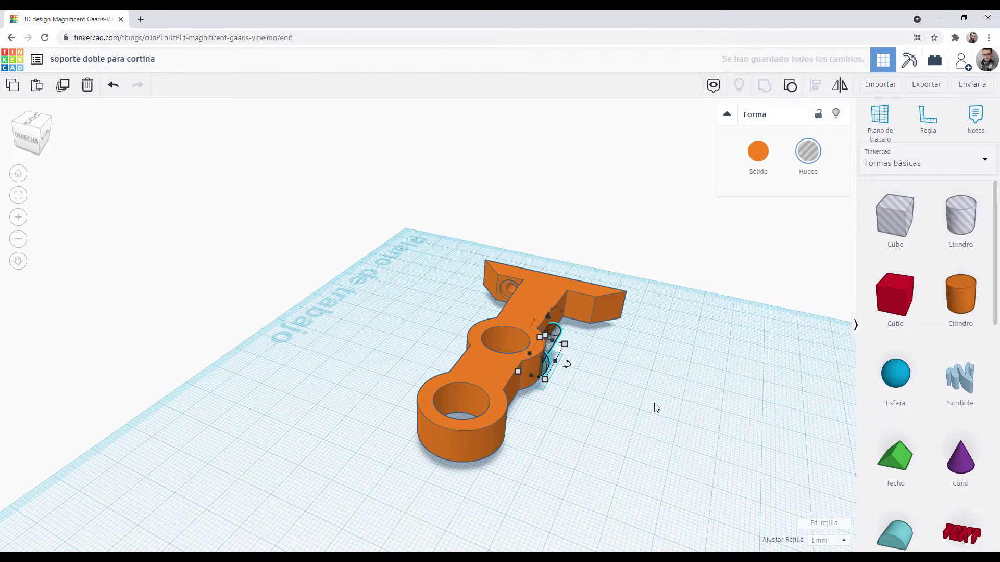
pyautogui.press('Up')
pyautogui.press('Up')
pyautogui.press('Up')
pyautogui.press('Up')
pyautogui.press('Up')
pyautogui.press('Up')
pyautogui.press('Up')
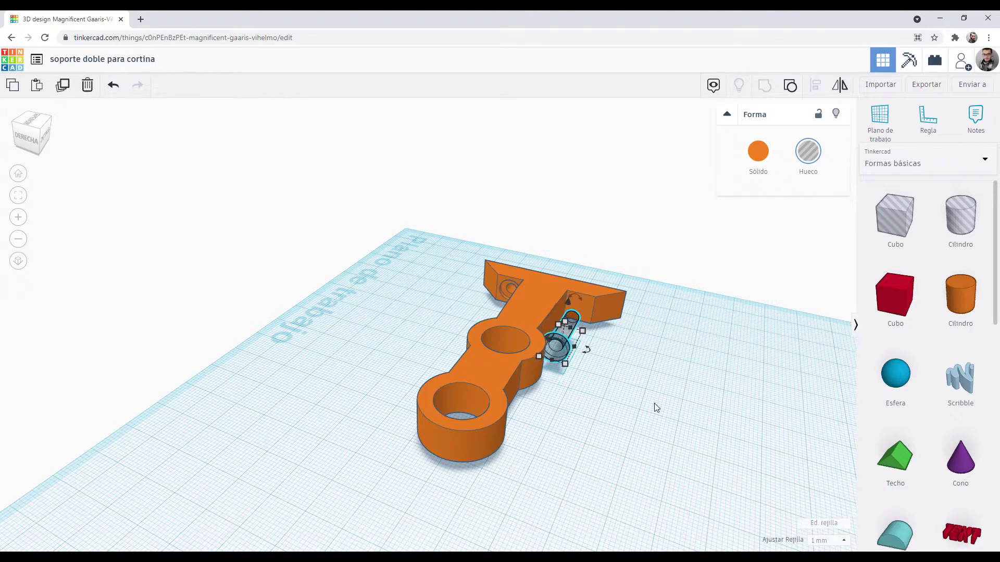
pyautogui.press('Up')
pyautogui.press('Up')
pyautogui.press('Up')
pyautogui.press('Up')
pyautogui.press('Up')
pyautogui.press('Up')
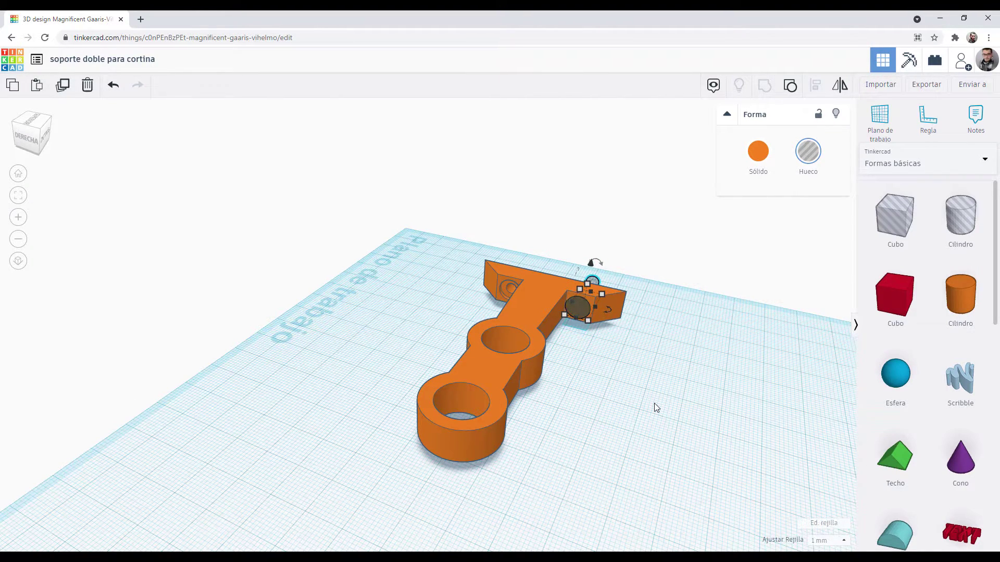
pyautogui.press('Up')
pyautogui.press('Down')
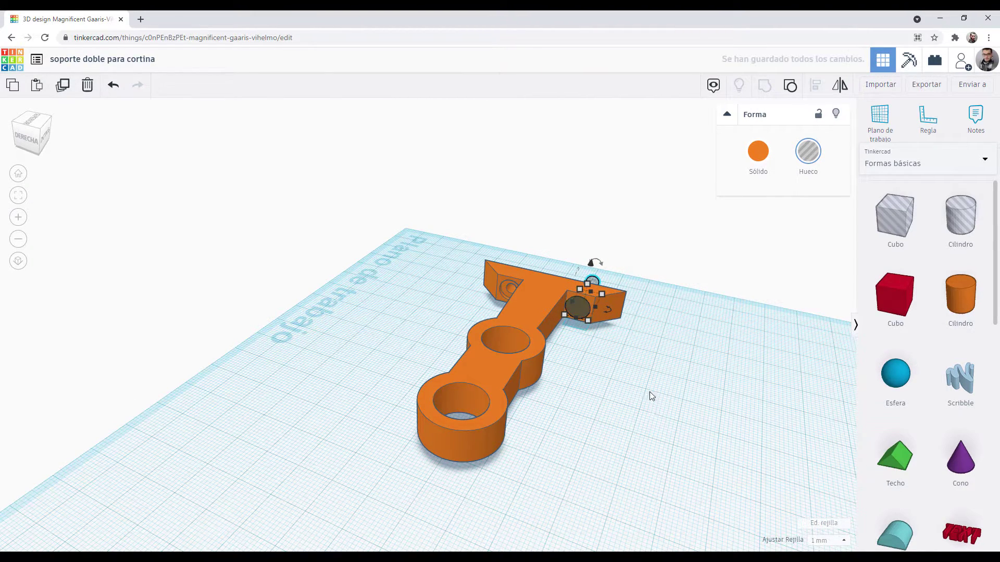
# Group the support with the embedded screw hole to cut the second screw recess in the crossbar
pyautogui.moveTo(470, 221); pyautogui.dragTo(673, 410)
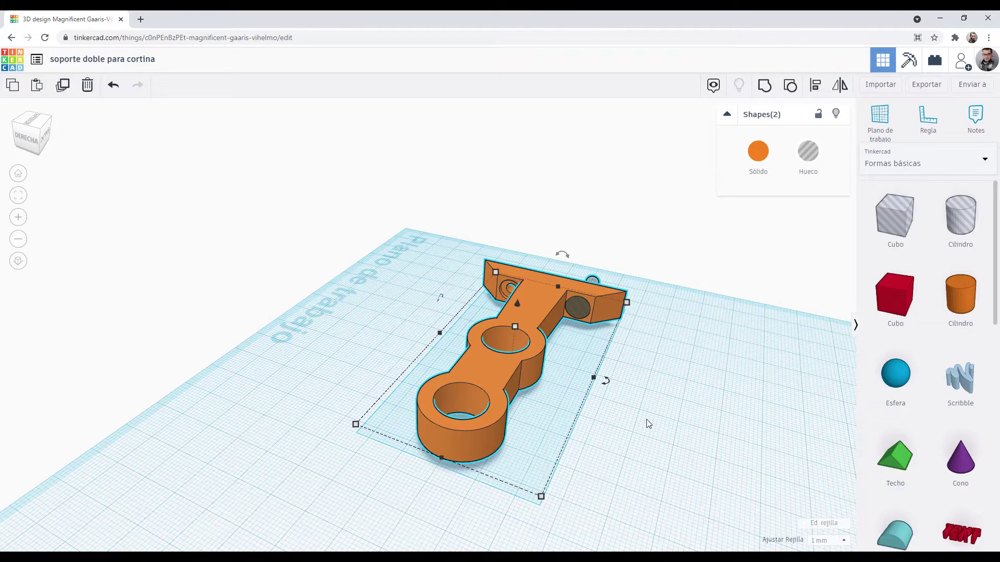
pyautogui.hotkey('ctrl', 'g')
pyautogui.moveTo(651, 419); pyautogui.dragTo(485, 401, button='right')
pyautogui.click(485, 402)
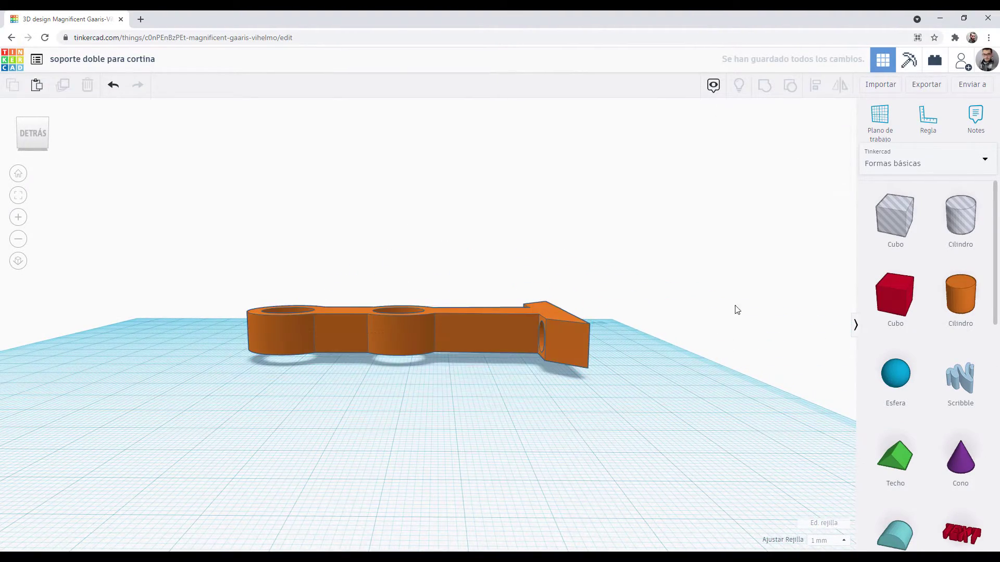
# Place a cylinder hole beside the support, with 64 sides and a 3 mm by 3 mm base
pyautogui.moveTo(942, 218); pyautogui.dragTo(430, 442)
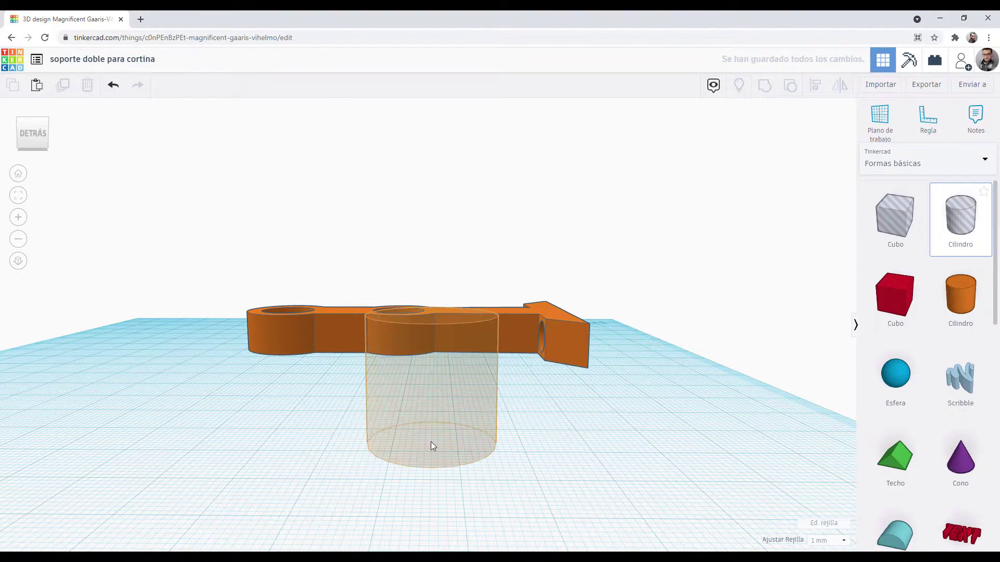
pyautogui.moveTo(615, 415); pyautogui.dragTo(660, 419, button='right')
pyautogui.scroll(-3, 660, 415)
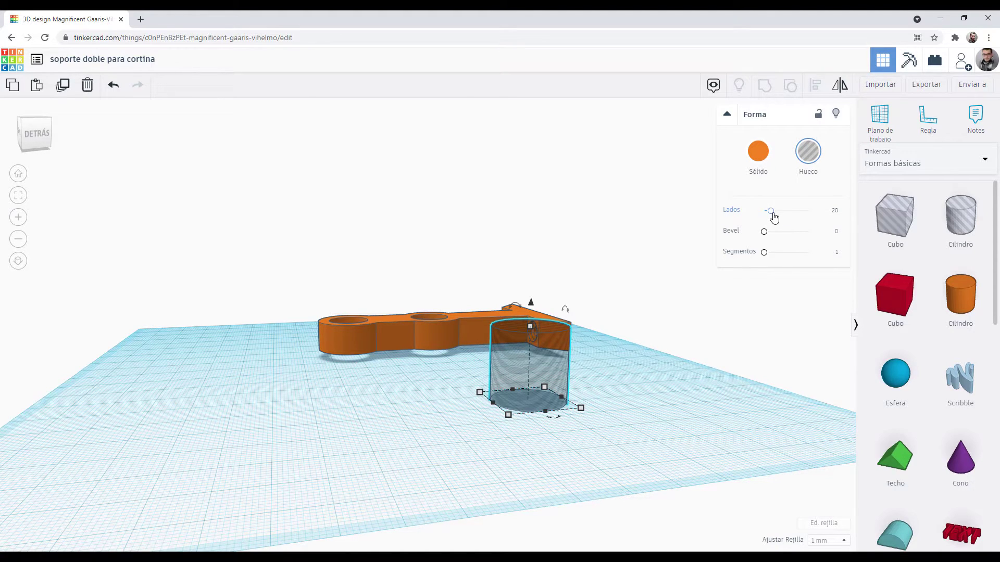
pyautogui.moveTo(773, 217); pyautogui.dragTo(848, 210)
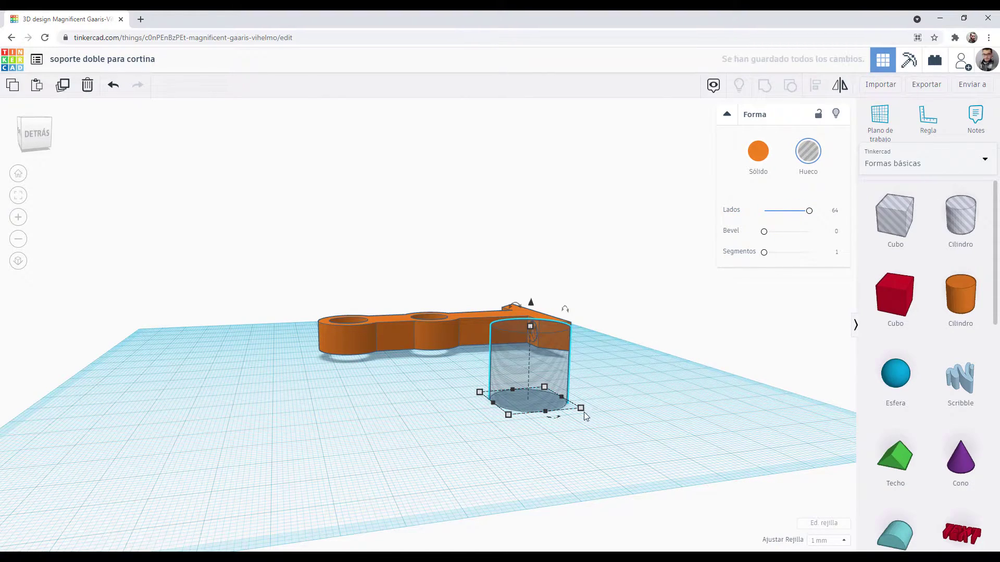
pyautogui.click(586, 438)
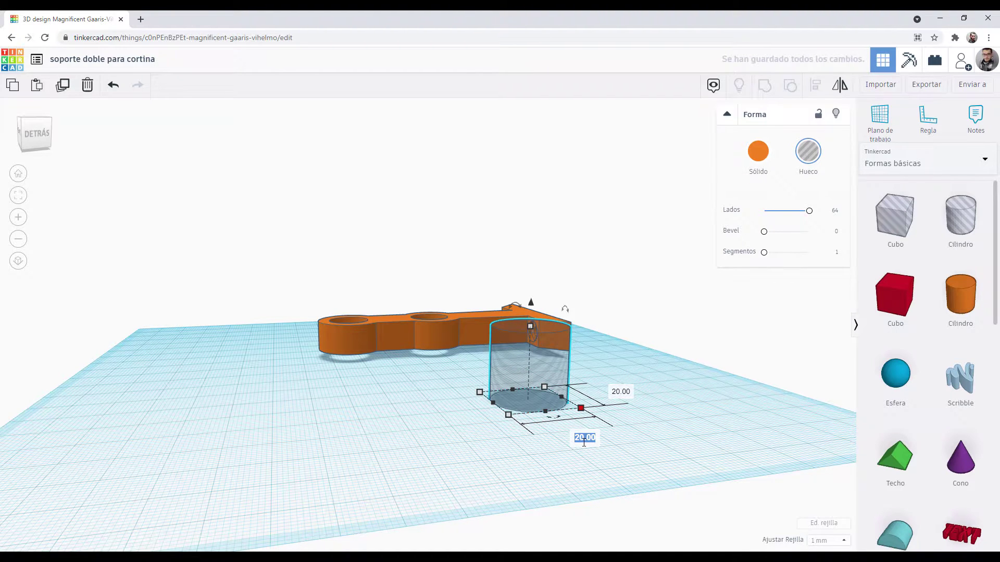
pyautogui.write('3')
pyautogui.press('Tab')
pyautogui.write('3')
pyautogui.press('Return')
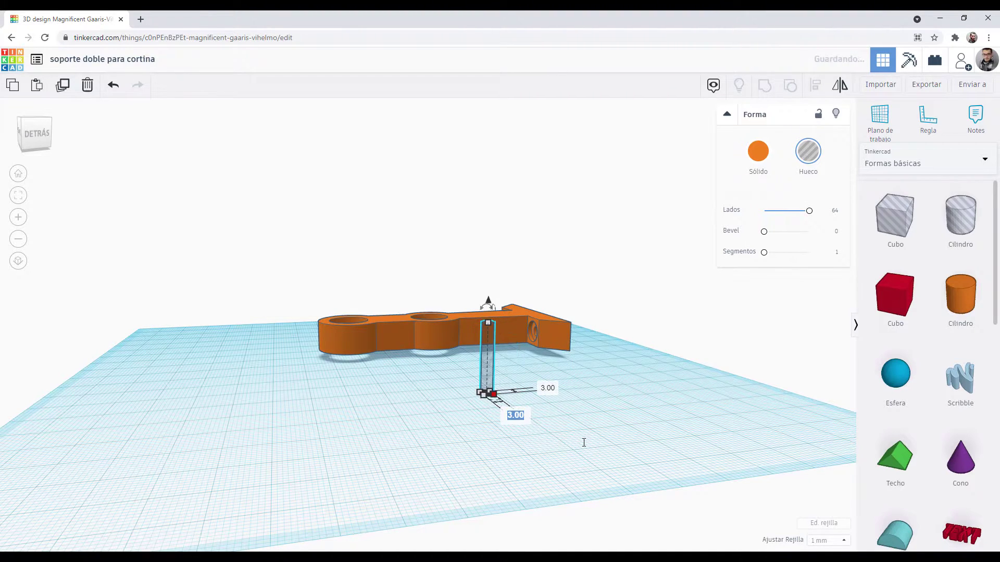
# Rotate the thin cylinder hole so it lies horizontally, perpendicular to the support's arm
pyautogui.moveTo(545, 321); pyautogui.dragTo(754, 319, button='right')
pyautogui.click(754, 317)
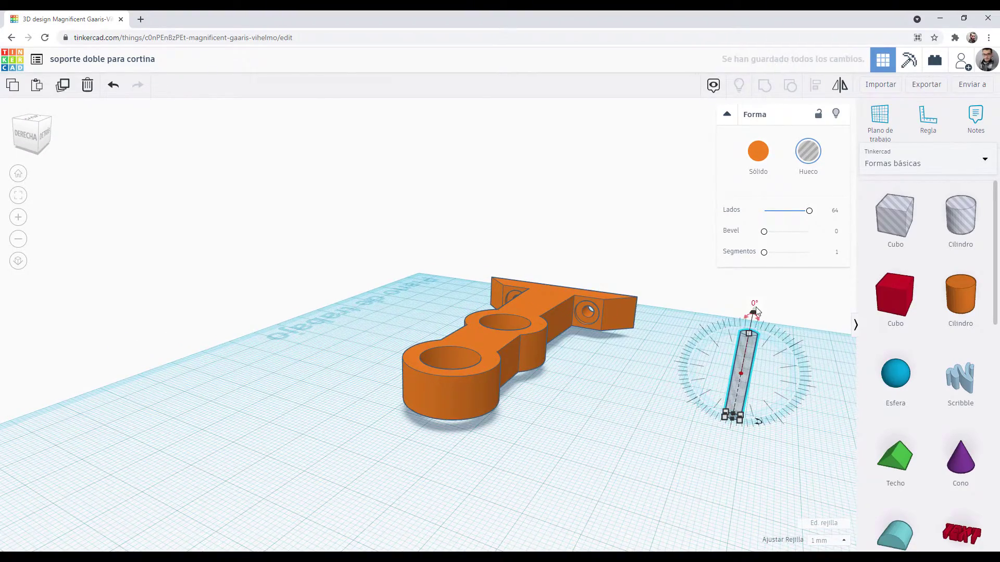
pyautogui.moveTo(755, 310); pyautogui.dragTo(810, 395)
# Align the horizontal cylinder hole with the support at mid-height
pyautogui.moveTo(591, 440); pyautogui.dragTo(465, 394, button='right')
pyautogui.keyDown('shift'); pyautogui.click(427, 341); pyautogui.keyUp('shift')
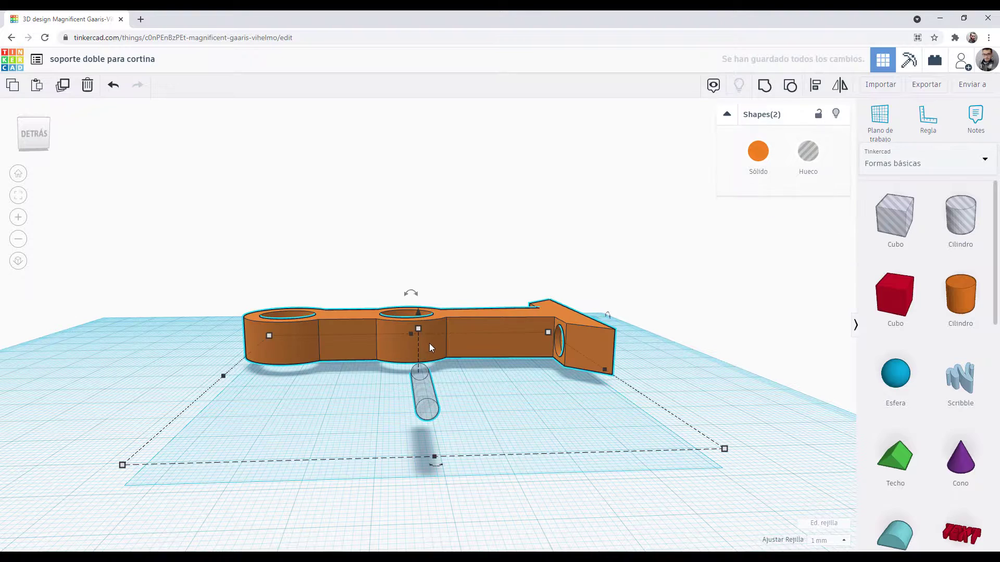
pyautogui.press('l')
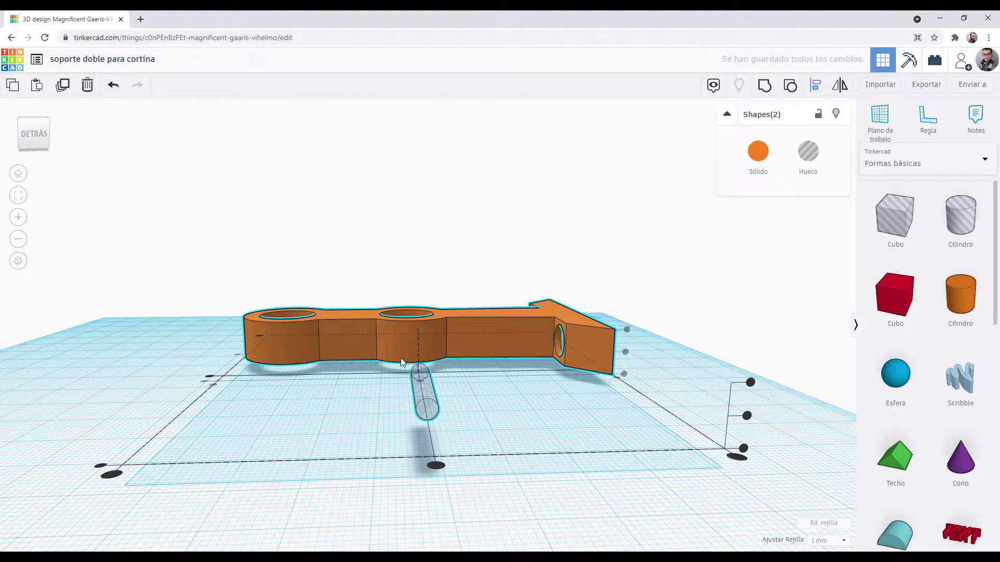
pyautogui.click(746, 416)
pyautogui.moveTo(460, 482); pyautogui.dragTo(471, 507, button='right')
pyautogui.click(460, 463)
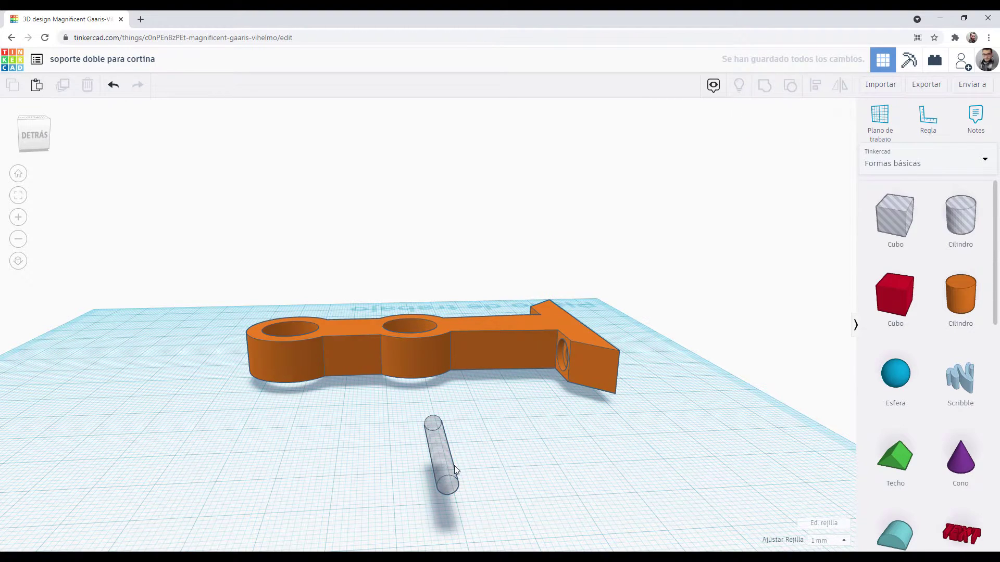
# Duplicate the horizontal cylinder hole and shift the copy along the arm towards the outer rod ring
pyautogui.click(440, 475)
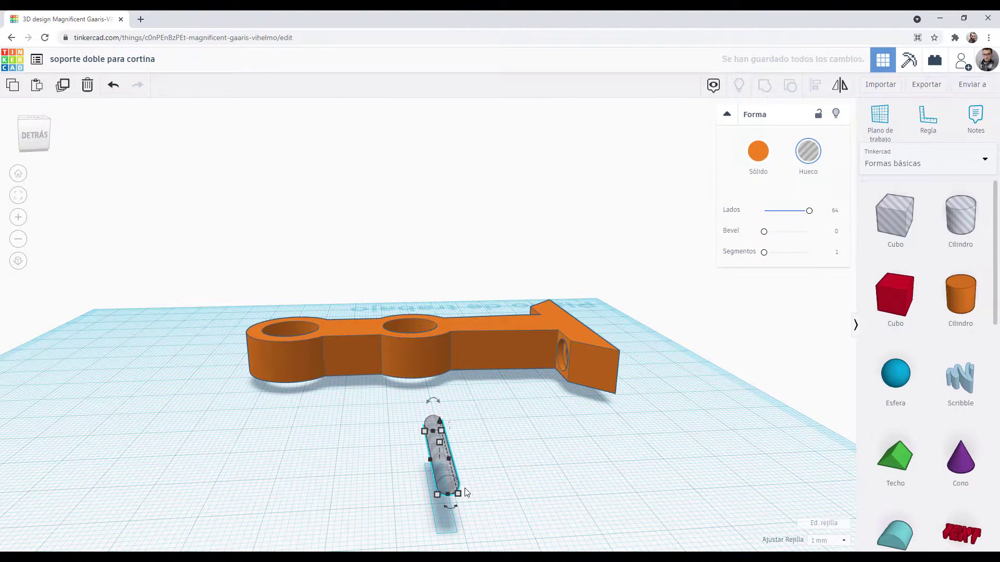
pyautogui.hotkey('ctrl', 'v')
pyautogui.press('Left')
pyautogui.press('Left')
pyautogui.press('Left')
pyautogui.press('Left')
pyautogui.press('Left')
pyautogui.press('Left')
pyautogui.press('Left')
pyautogui.press('Left')
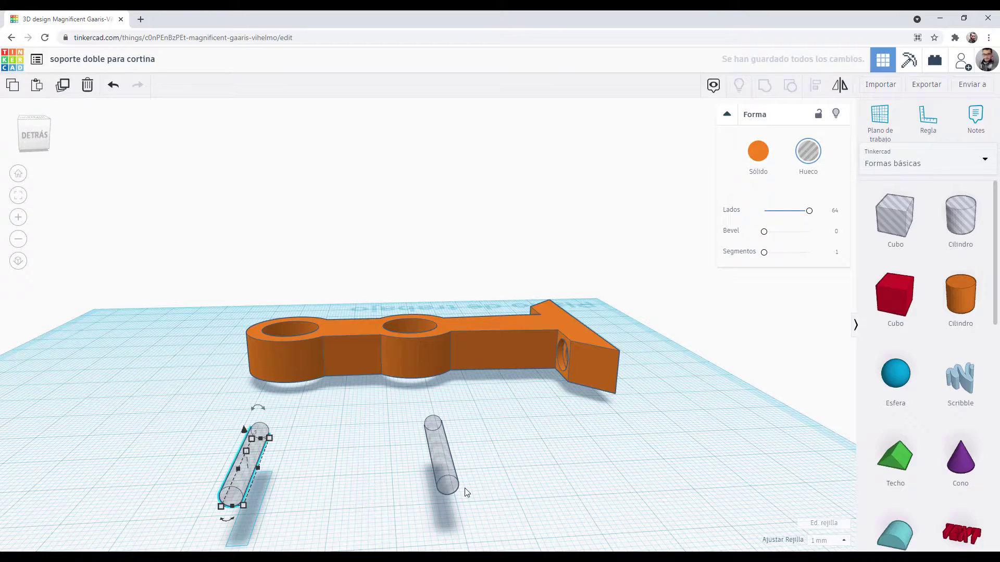
# Move the original thin cylinder hole into the side wall of the rod ring nearer the crossbar
pyautogui.click(439, 467)
pyautogui.moveTo(494, 441)
pyautogui.mouseDown(button='right')
pyautogui.moveTo(489, 456)
pyautogui.moveTo(487, 437)
pyautogui.mouseUp(button='right')
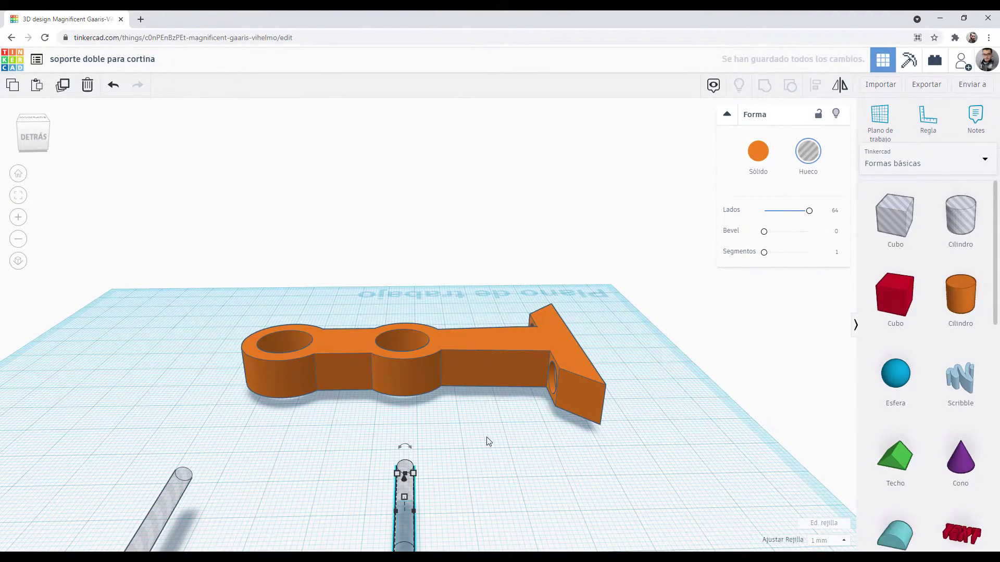
pyautogui.press('Up')
pyautogui.press('Up')
pyautogui.press('Up')
pyautogui.press('Up')
pyautogui.press('Up')
pyautogui.press('Up')
pyautogui.press('Up')
pyautogui.press('Up')
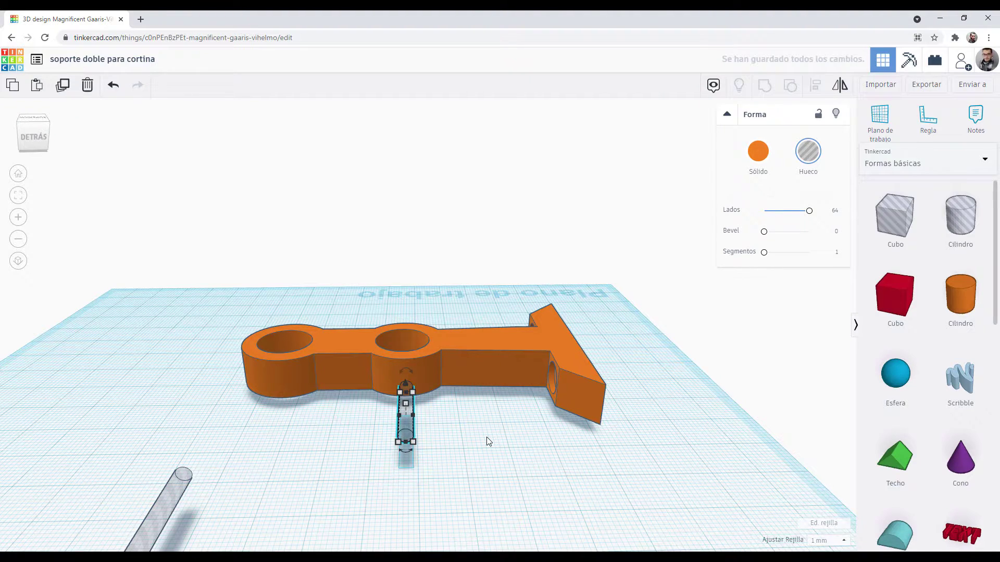
pyautogui.press('Up')
pyautogui.press('Up')
pyautogui.press('Up')
pyautogui.press('Up')
pyautogui.press('Up')
pyautogui.press('Up')
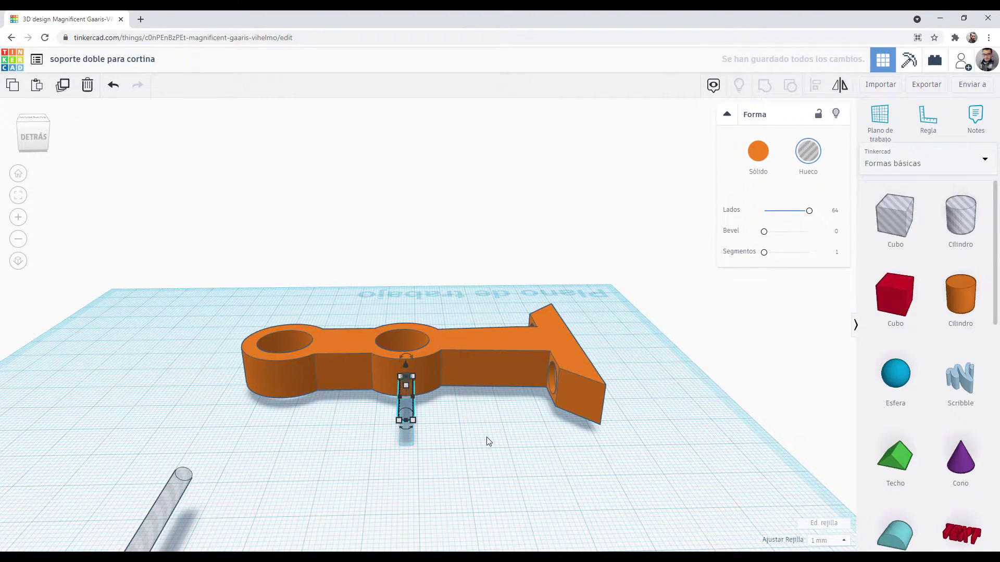
pyautogui.press('Up')
pyautogui.press('Up')
pyautogui.press('Up')
pyautogui.press('Up')
pyautogui.press('Up')
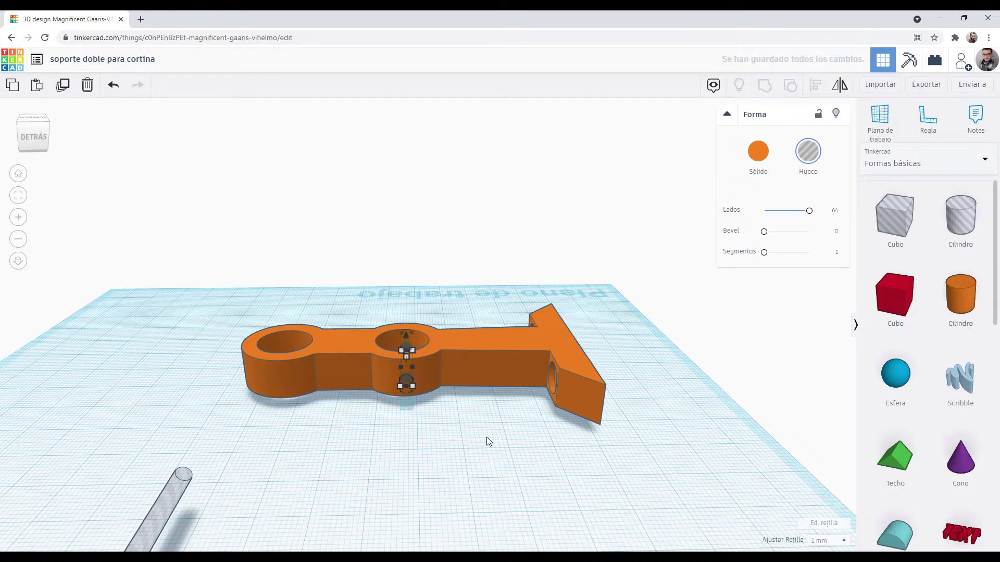
pyautogui.press('Up')
pyautogui.press('Up')
pyautogui.press('Up')
pyautogui.press('Up')
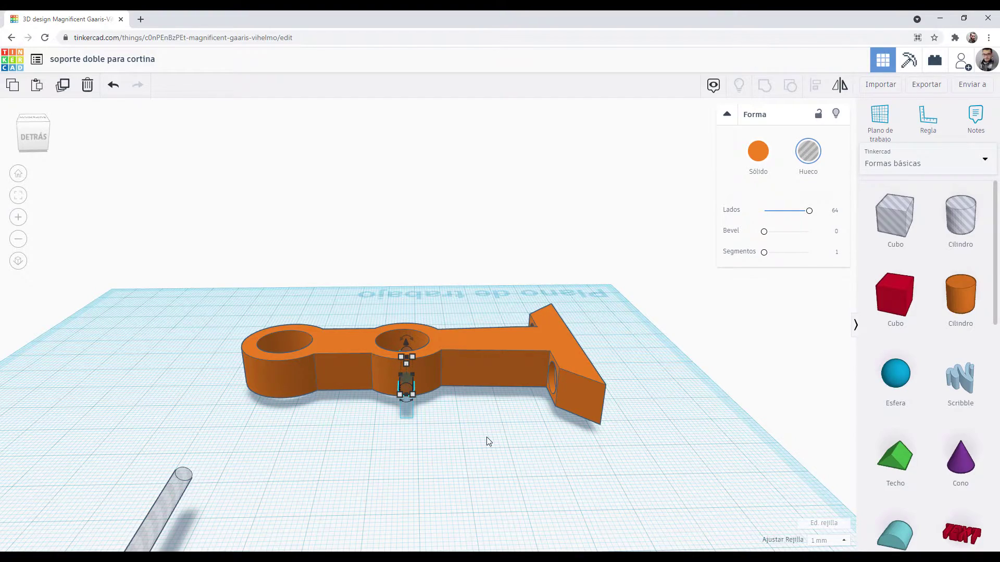
# Group the support with the embedded cylinder hole to cut a 3 mm side hole in the inner rod ring
pyautogui.moveTo(450, 438)
pyautogui.mouseDown(button='right')
pyautogui.moveTo(430, 386)
pyautogui.moveTo(455, 437)
pyautogui.mouseUp(button='right')
pyautogui.press('Left')
pyautogui.press('Right')
pyautogui.moveTo(330, 273); pyautogui.dragTo(509, 488)
pyautogui.hotkey('ctrl', 'g')
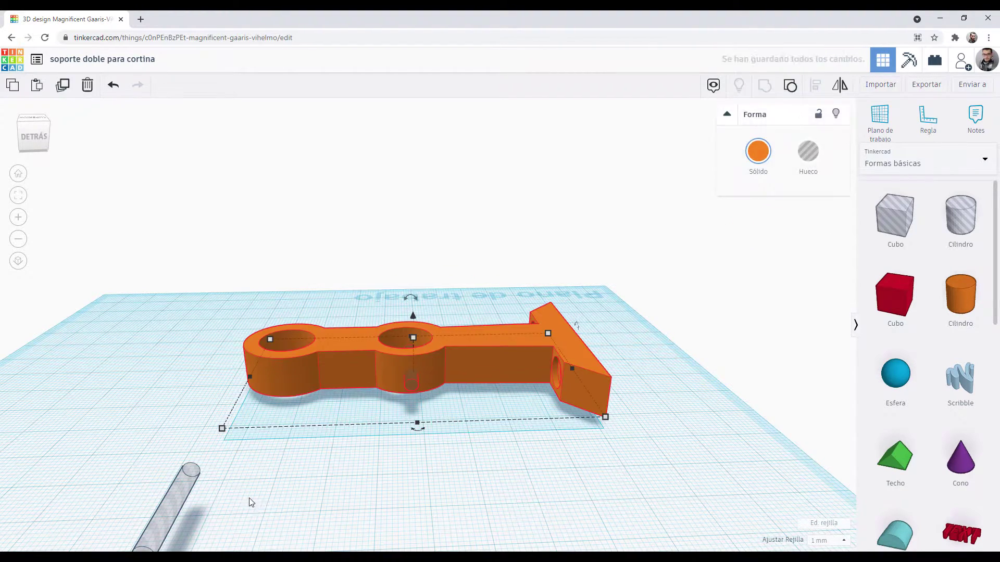
# Move the remaining thin cylinder hole into the side wall of the outer rod ring, centred on its opening
pyautogui.click(177, 487)
pyautogui.hotkey('shift', 'Right')
pyautogui.hotkey('shift', 'Right')
pyautogui.hotkey('shift', 'Up')
pyautogui.hotkey('shift', 'Up')
pyautogui.hotkey('shift', 'Up')
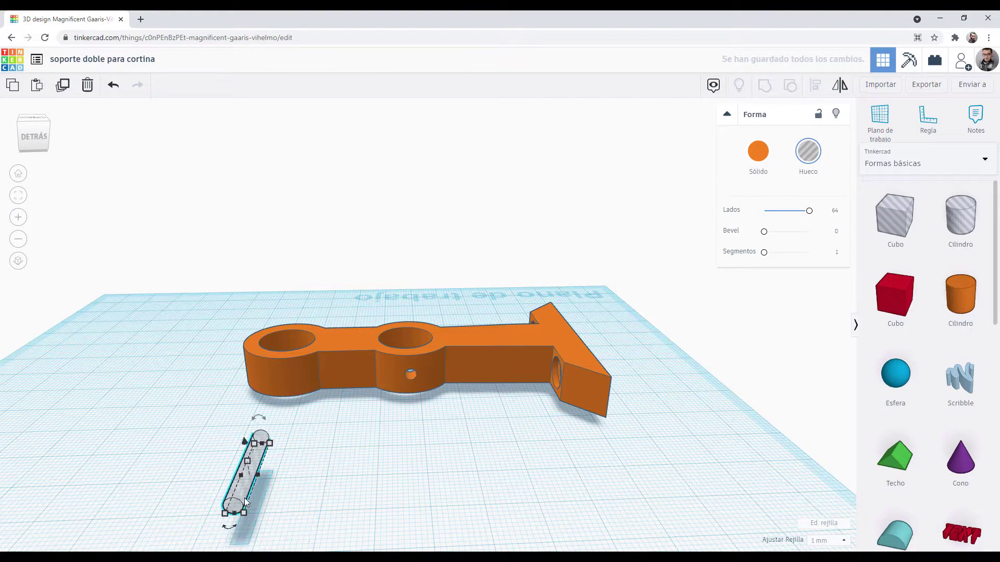
pyautogui.hotkey('shift', 'Left')
pyautogui.press('Right')
pyautogui.press('Right')
pyautogui.press('Right')
pyautogui.press('Right')
pyautogui.press('Right')
pyautogui.press('Right')
pyautogui.press('Right')
pyautogui.press('Right')
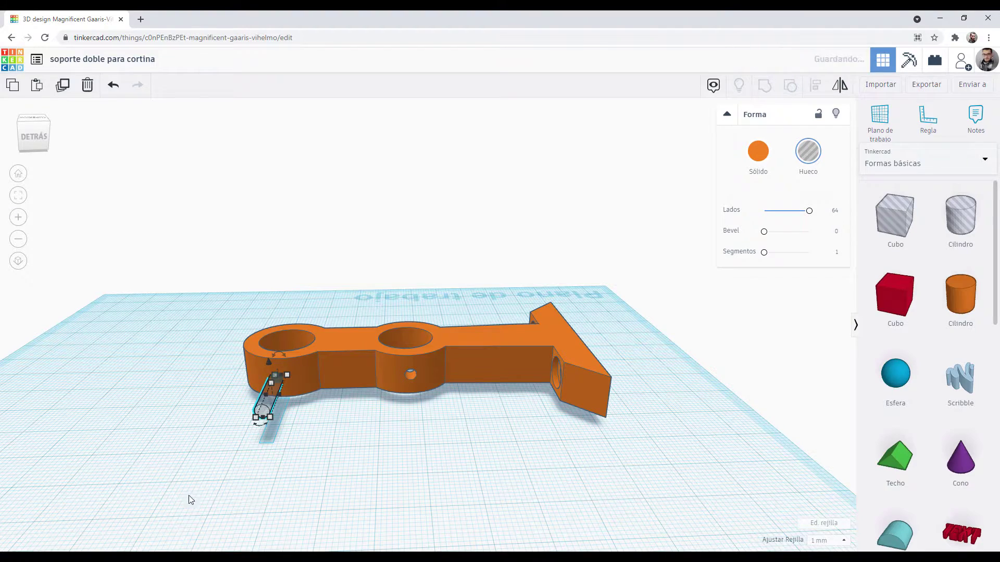
pyautogui.moveTo(189, 498); pyautogui.dragTo(336, 471, button='right')
pyautogui.press('Up')
pyautogui.press('Up')
# Group the support with the second thin cylinder hole to cut the side hole in the outer rod ring
pyautogui.moveTo(252, 348); pyautogui.dragTo(539, 519)
pyautogui.hotkey('ctrl', 'g')
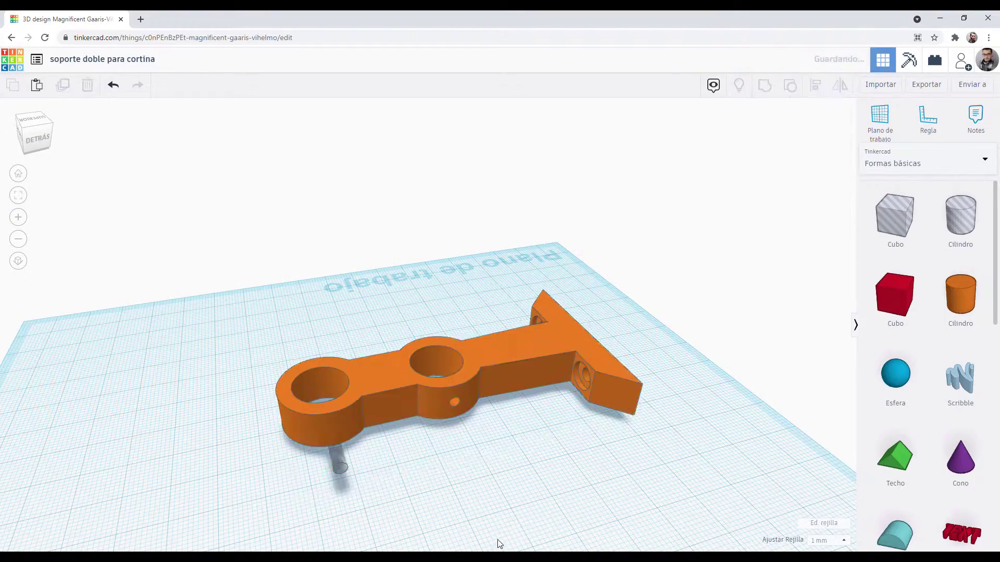
pyautogui.moveTo(449, 529); pyautogui.dragTo(450, 441, button='right')
pyautogui.click(451, 441)
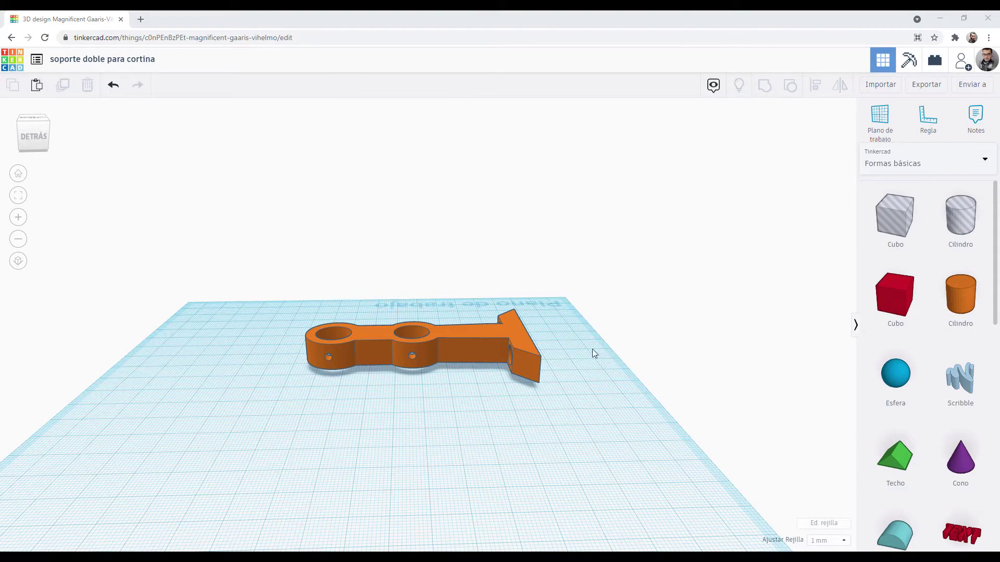
# Place a new cylinder hole beside the support and set it to 64 sides
pyautogui.moveTo(964, 229); pyautogui.dragTo(396, 494)
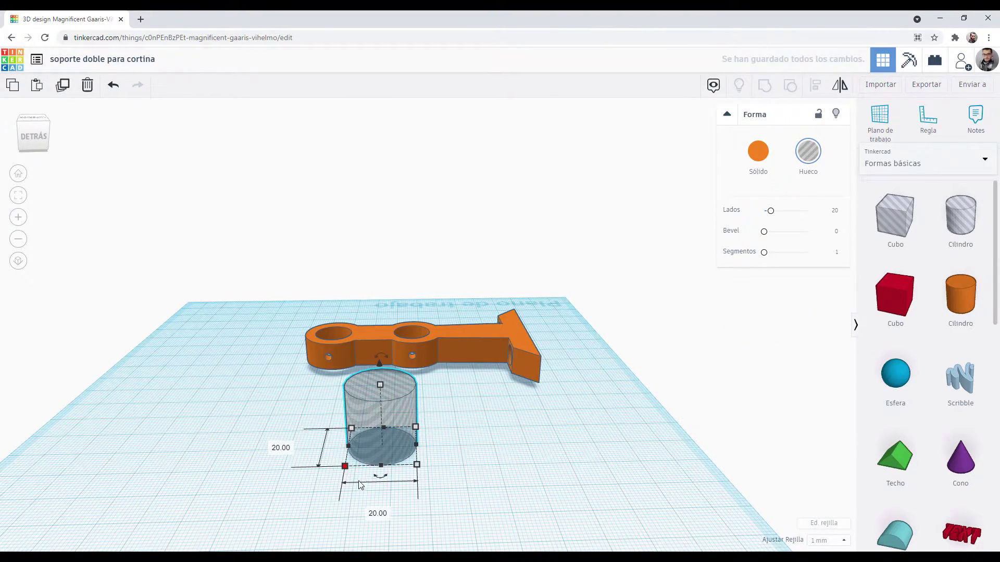
pyautogui.moveTo(773, 215); pyautogui.dragTo(810, 211)
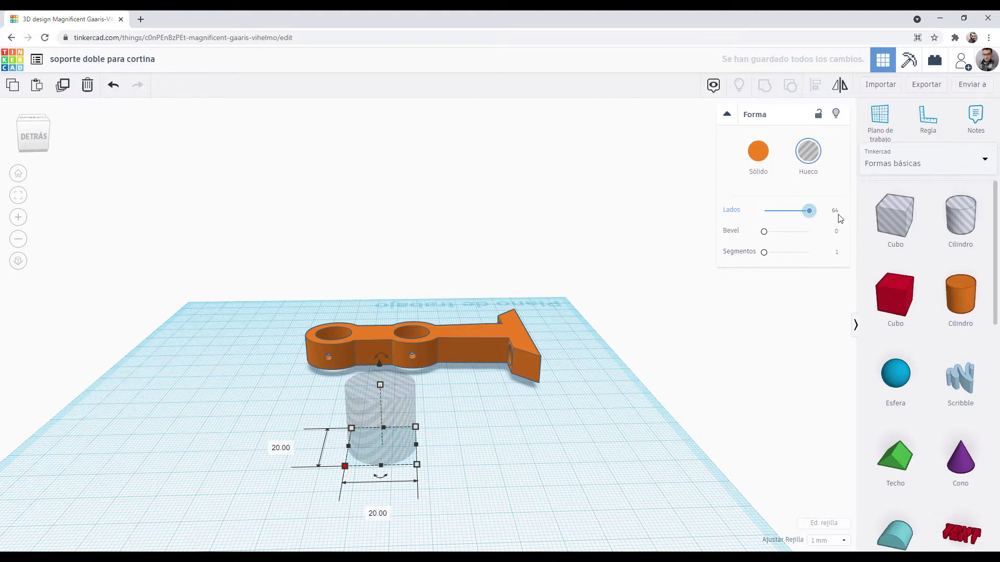
# Duplicate the large cylinder hole to the opposite side of the support and move the original against the arm between the rings
pyautogui.moveTo(570, 383); pyautogui.dragTo(484, 483, button='right')
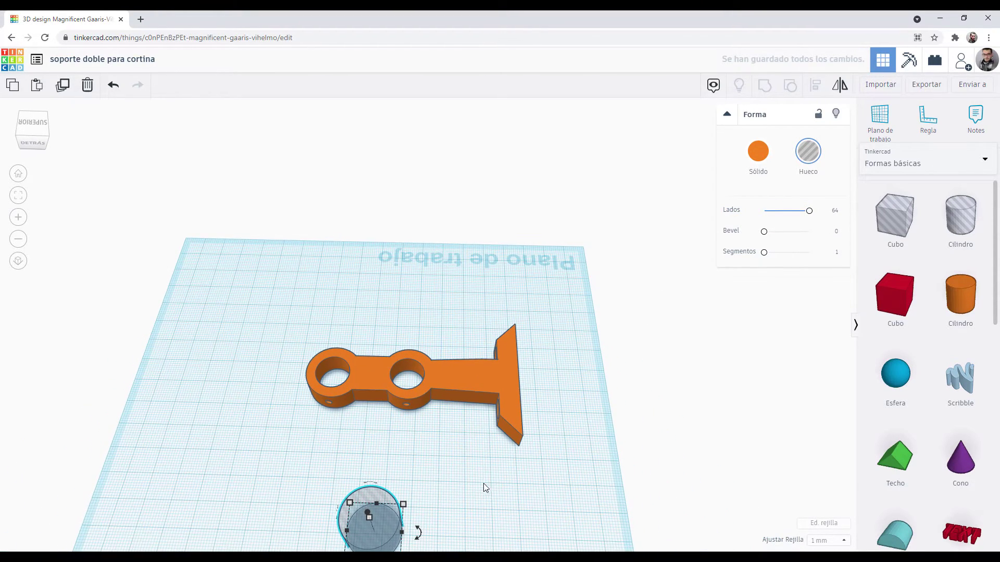
pyautogui.keyDown('alt'); pyautogui.moveTo(384, 527); pyautogui.dragTo(391, 210); pyautogui.keyUp('alt')
pyautogui.moveTo(371, 526); pyautogui.dragTo(369, 405)
pyautogui.scroll(3, 352, 462)
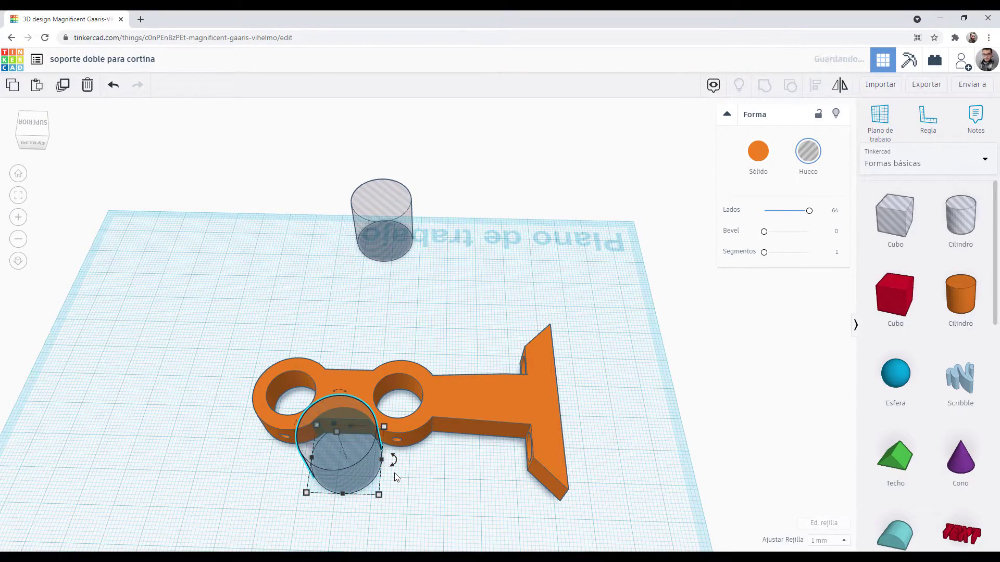
# Nudge the duplicated large cylinder hole back against the opposite side of the arm, between the two rod rings
pyautogui.moveTo(478, 298); pyautogui.dragTo(486, 424, button='right')
pyautogui.click(486, 423)
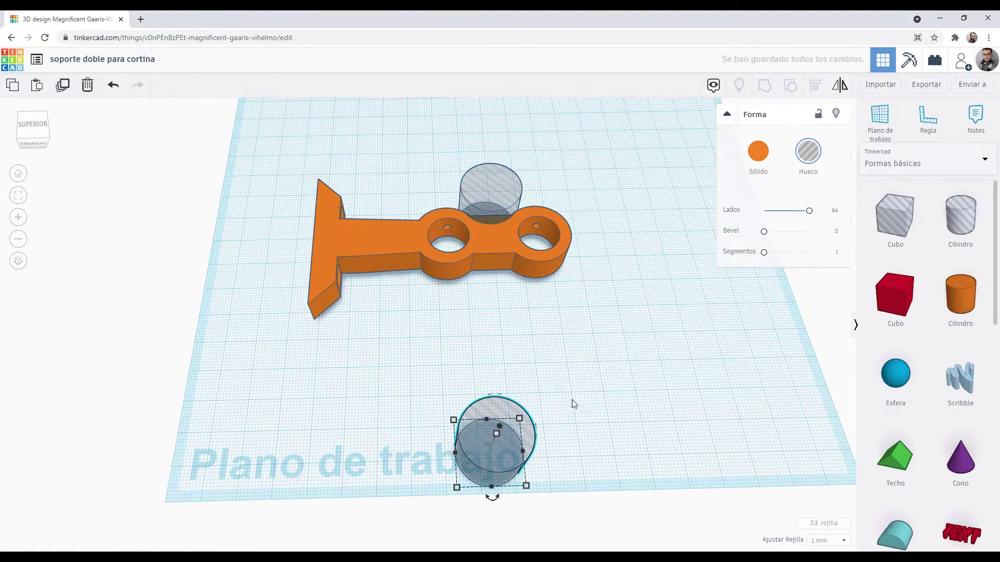
pyautogui.press('Up')
pyautogui.press('Up')
pyautogui.press('Up')
pyautogui.press('Up')
pyautogui.press('Up')
pyautogui.press('Up')
pyautogui.press('Up')
pyautogui.press('Up')
pyautogui.press('Up')
pyautogui.press('Up')
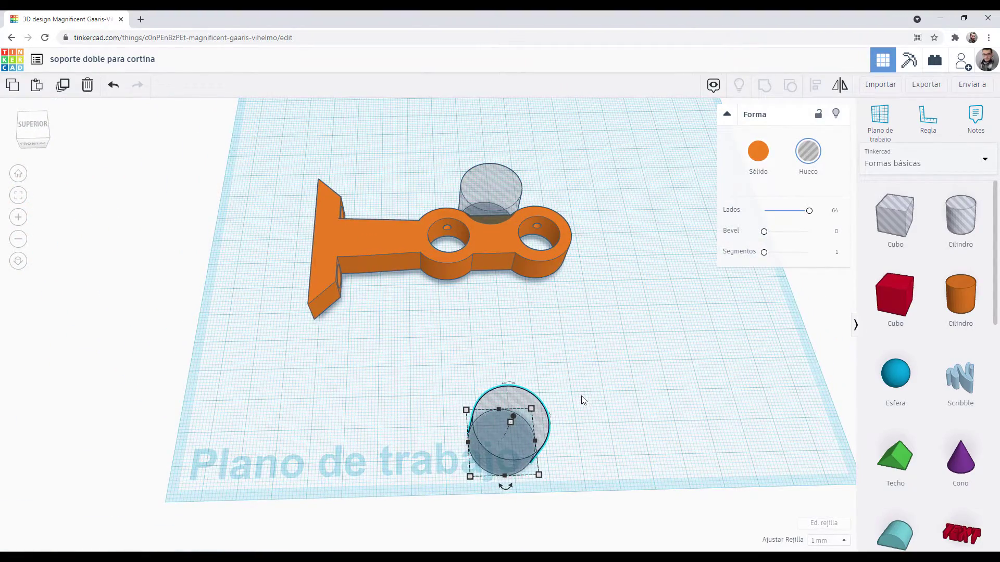
pyautogui.press('Up')
pyautogui.press('Up')
pyautogui.press('Up')
pyautogui.press('Up')
pyautogui.press('Up')
pyautogui.press('Up')
pyautogui.press('Up')
pyautogui.press('Up')
pyautogui.press('Up')
pyautogui.press('Up')
pyautogui.press('Up')
pyautogui.press('Up')
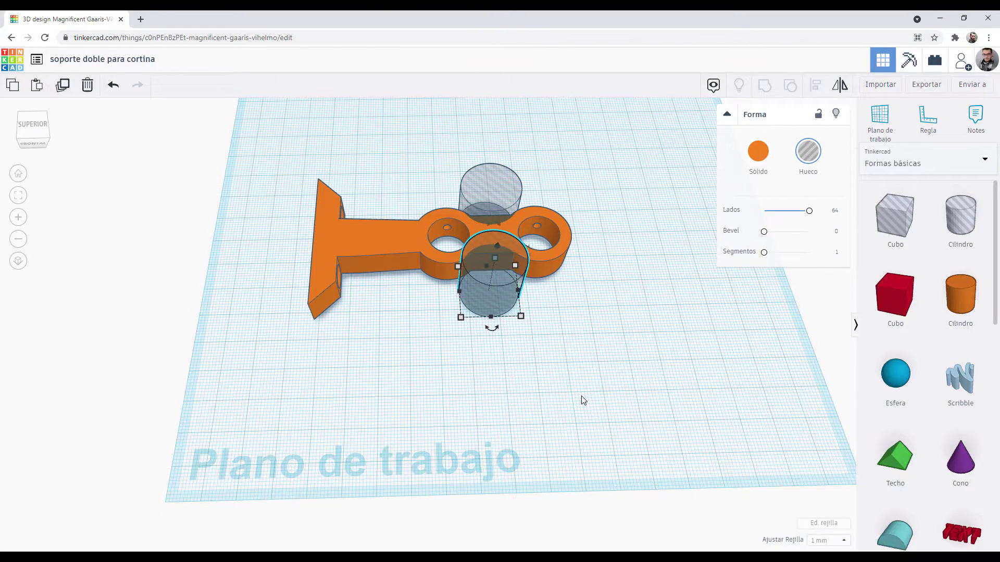
# Fine-tune the position of the front large cylinder hole against the arm between the two rod rings
pyautogui.press('Down')
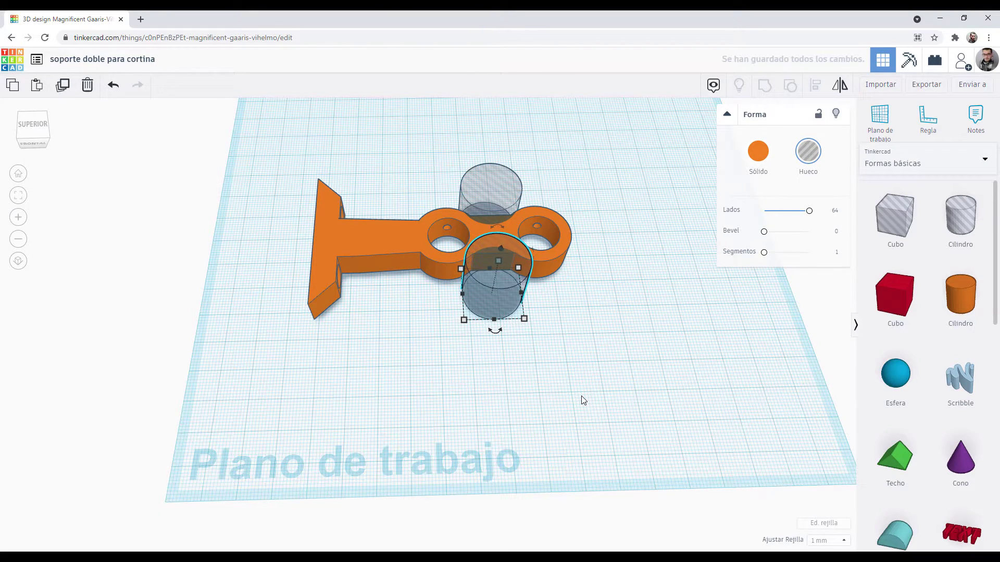
pyautogui.moveTo(588, 400); pyautogui.dragTo(522, 360, button='right')
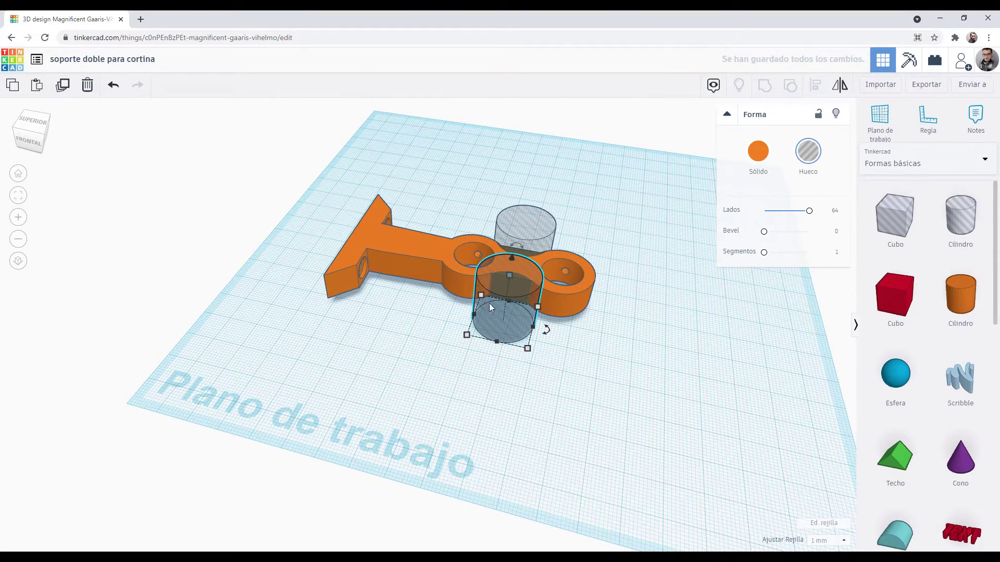
pyautogui.press('Up')
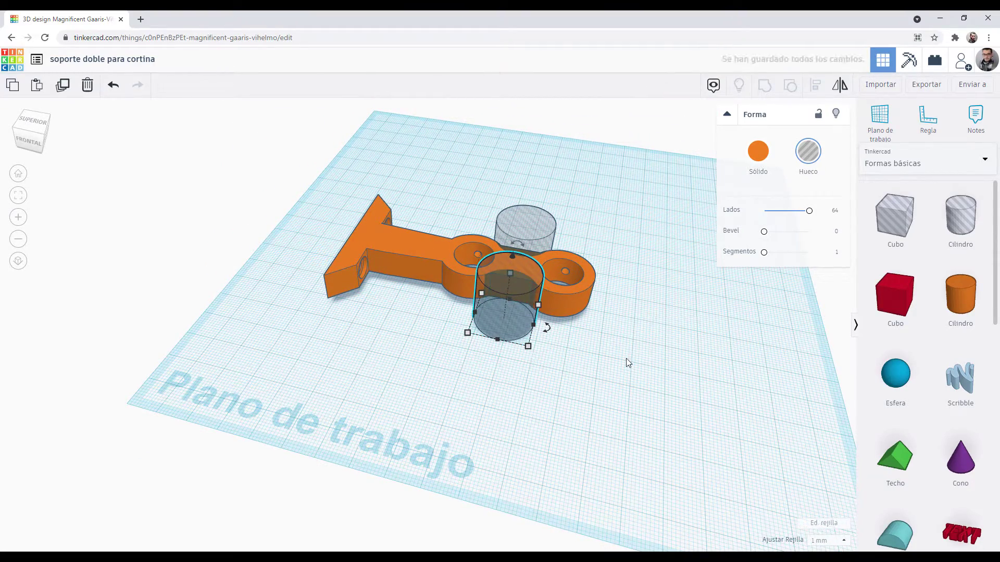
pyautogui.moveTo(626, 358); pyautogui.dragTo(636, 396, button='right')
pyautogui.moveTo(629, 325); pyautogui.dragTo(326, 377, button='right')
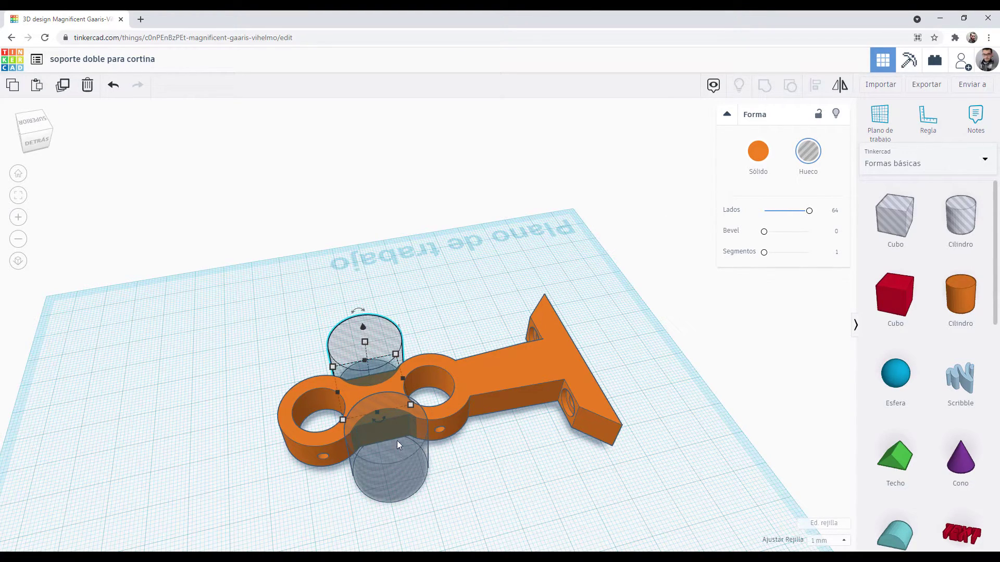
# Nudge the large cylinder holes slightly outward so they cut into both sides of the arm by matching amounts
pyautogui.scroll(-3, 404, 431)
pyautogui.scroll(2, 412, 438)
pyautogui.scroll(1, 407, 424)
pyautogui.press('Up')
pyautogui.press('Up')
pyautogui.press('Up')
pyautogui.click(385, 461)
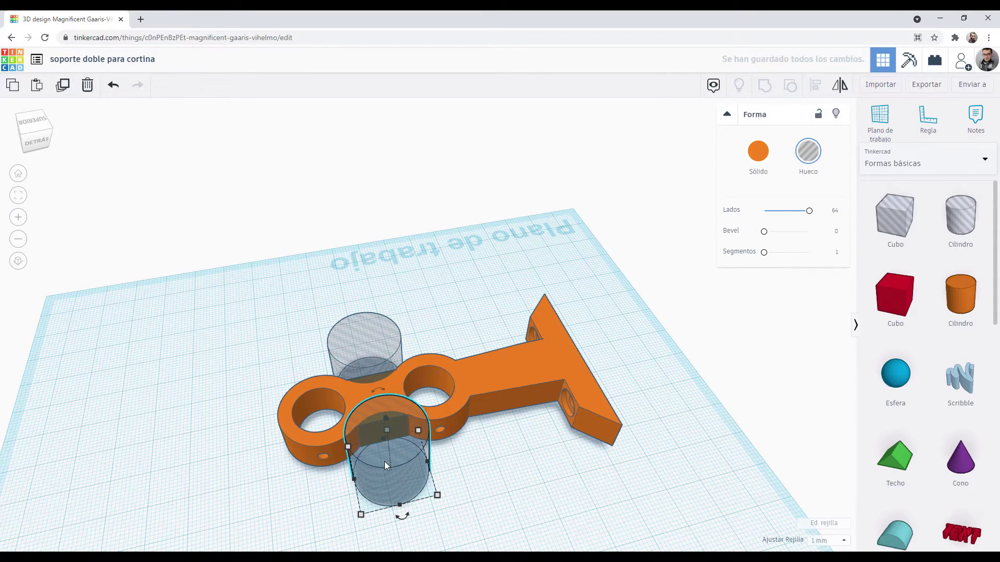
pyautogui.moveTo(501, 490); pyautogui.dragTo(907, 551, button='right')
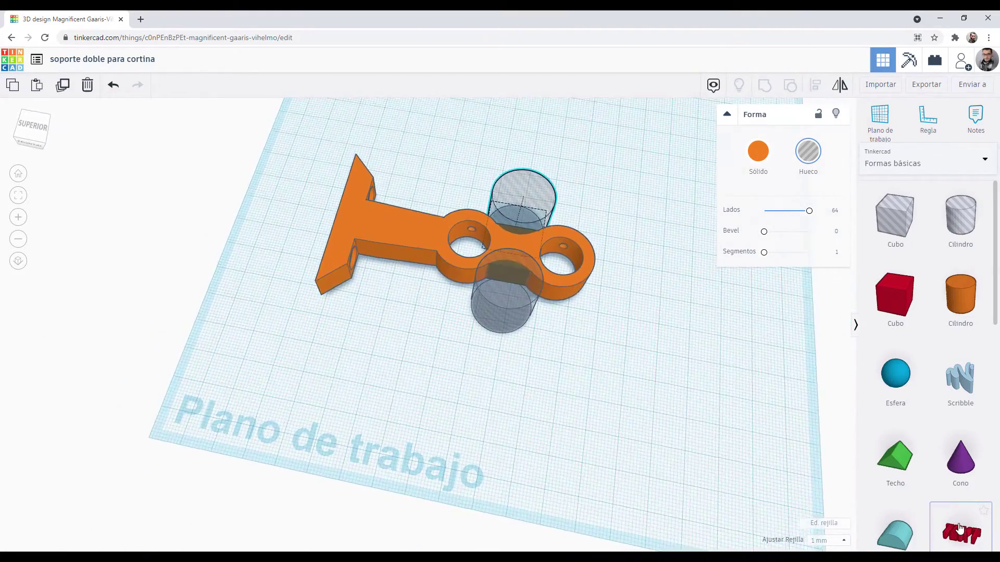
pyautogui.rightClick(958, 508)
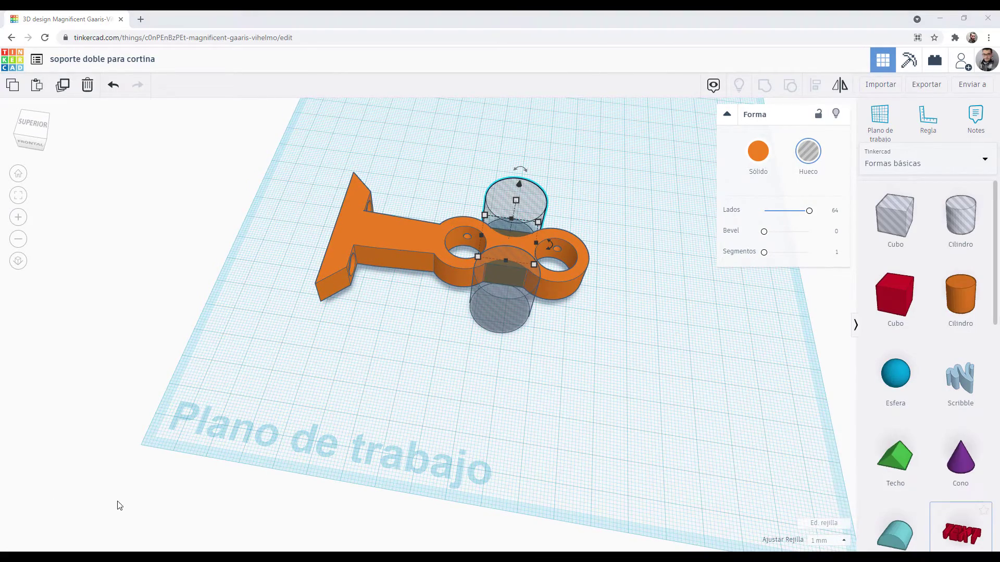
pyautogui.moveTo(480, 362); pyautogui.dragTo(529, 383, button='right')
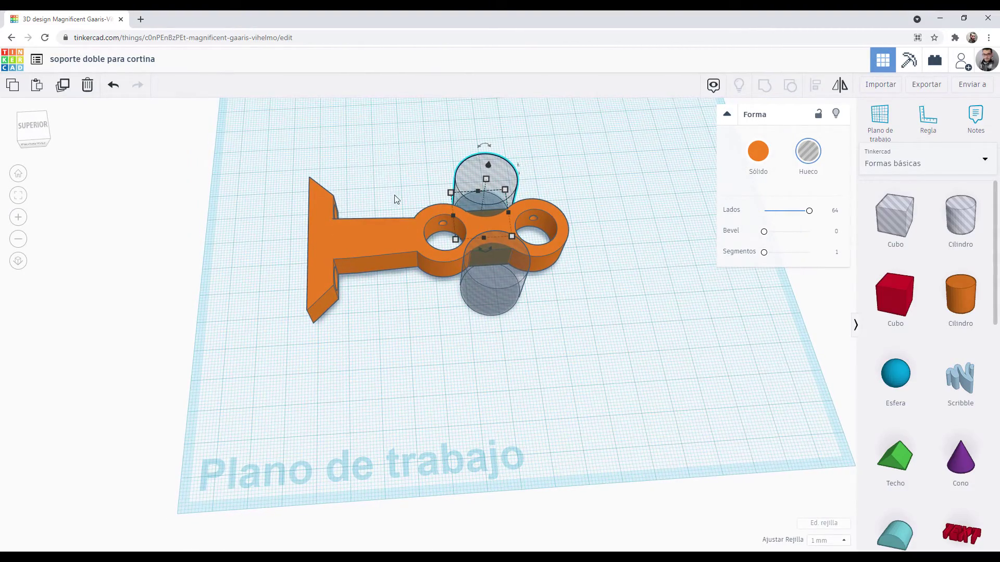
# Try grouping the support with both large cylinder holes, and undo the grouping
pyautogui.moveTo(437, 208); pyautogui.dragTo(578, 331)
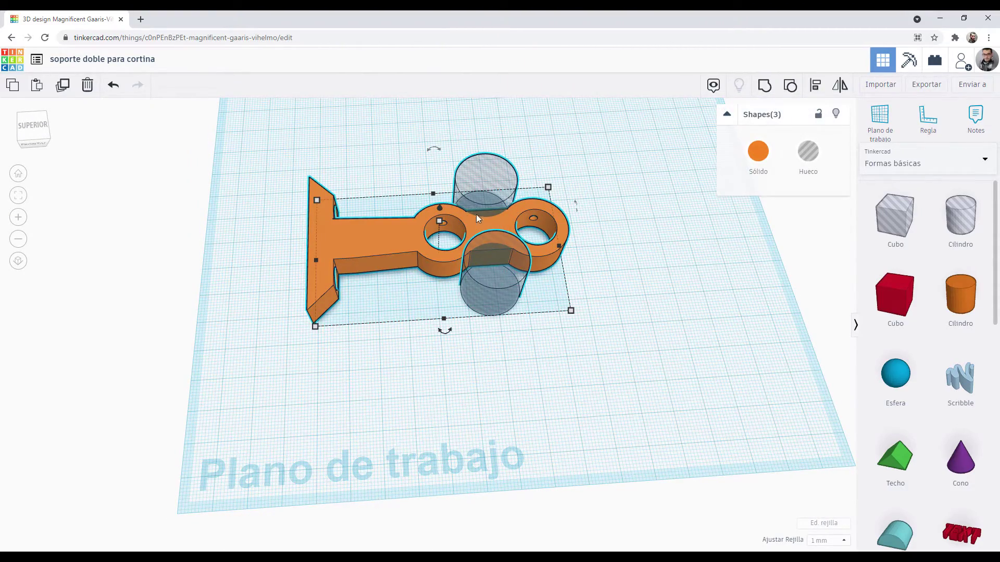
pyautogui.click(763, 86)
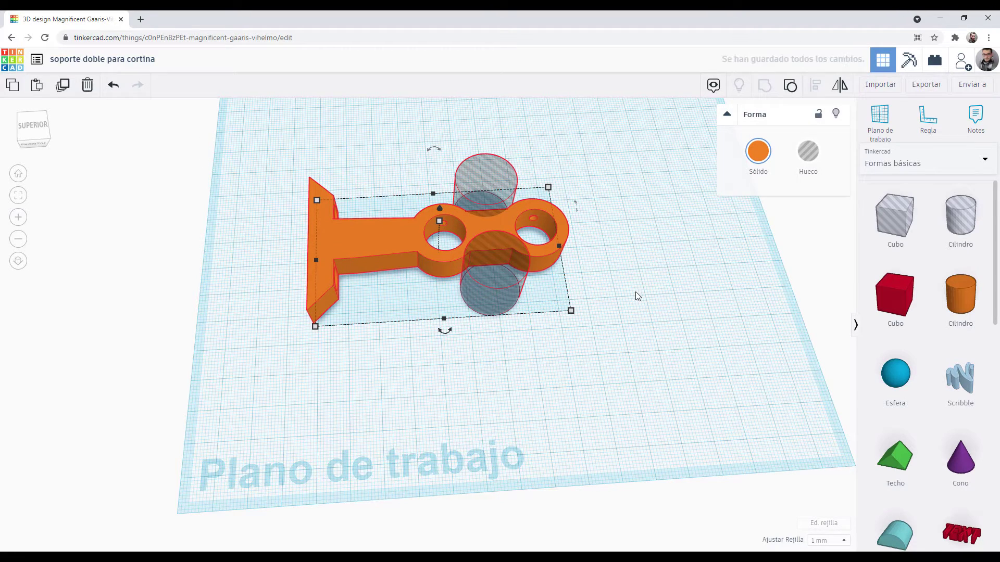
pyautogui.moveTo(649, 304); pyautogui.dragTo(866, 519, button='right')
pyautogui.click(672, 460)
pyautogui.hotkey('ctrl', 'z')
# Set the length and width of the front large cylinder hole to 21 mm
pyautogui.moveTo(678, 462); pyautogui.dragTo(496, 300, button='right')
pyautogui.click(496, 301)
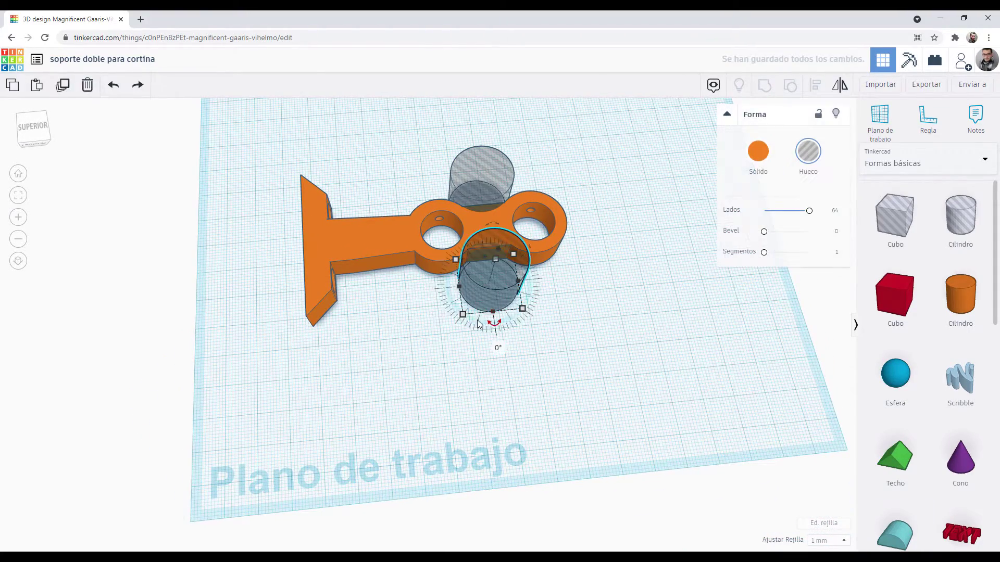
pyautogui.click(419, 300)
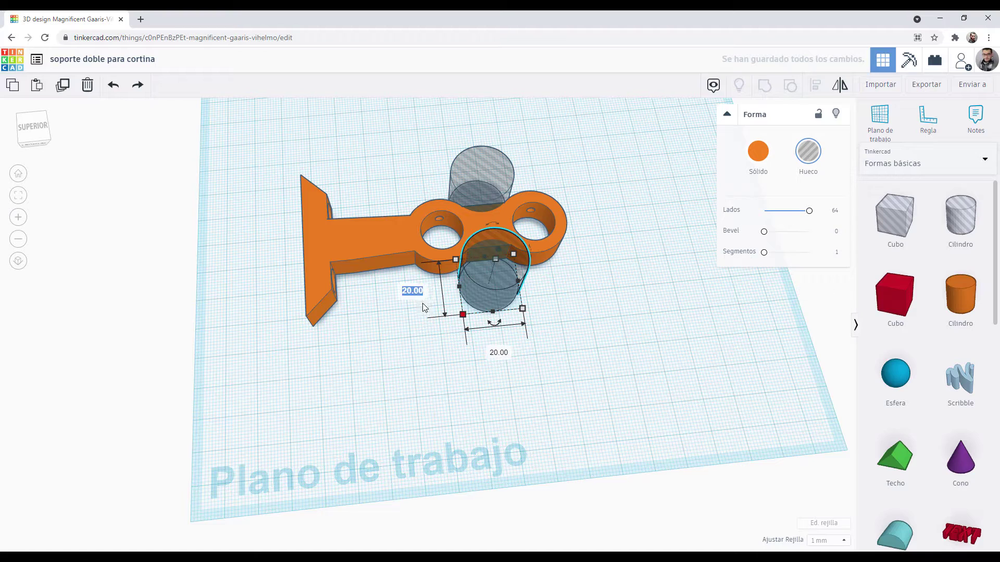
pyautogui.write('21')
pyautogui.press('Tab')
pyautogui.write('21')
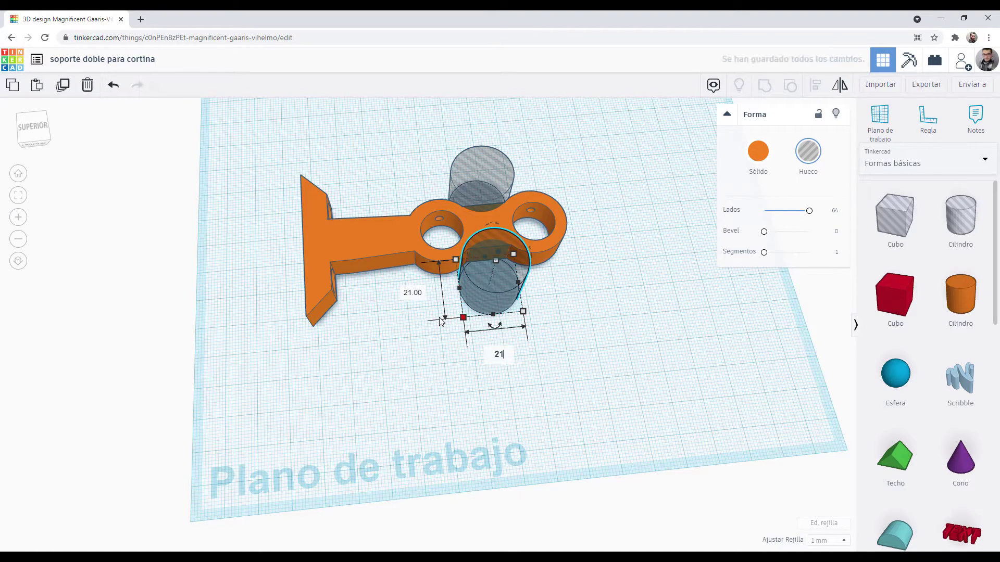
pyautogui.press('Return')
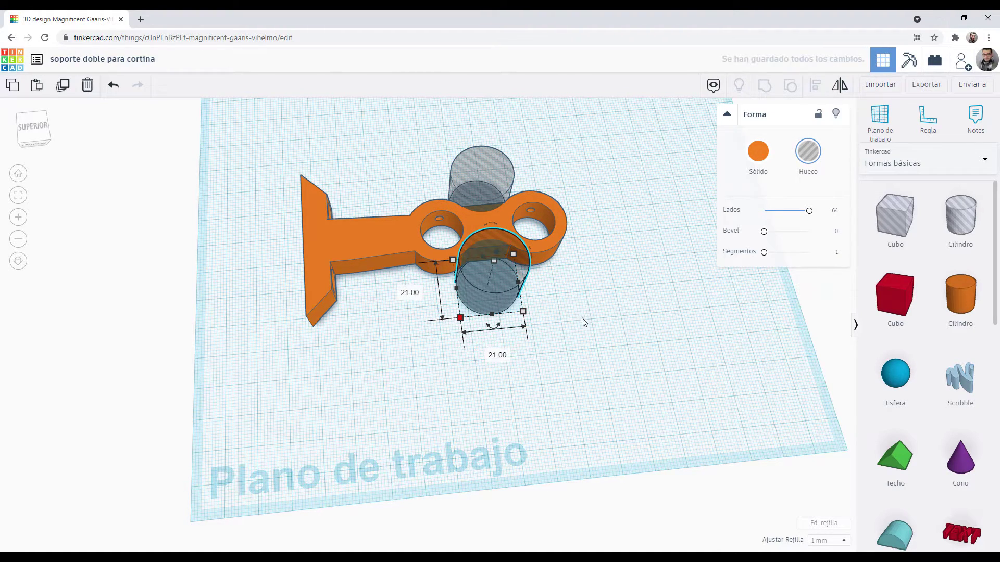
# Try nudging the 21 mm cylinder hole into a centred position between the two rod rings
pyautogui.press('Right')
pyautogui.press('Left')
pyautogui.press('Up')
pyautogui.press('Right')
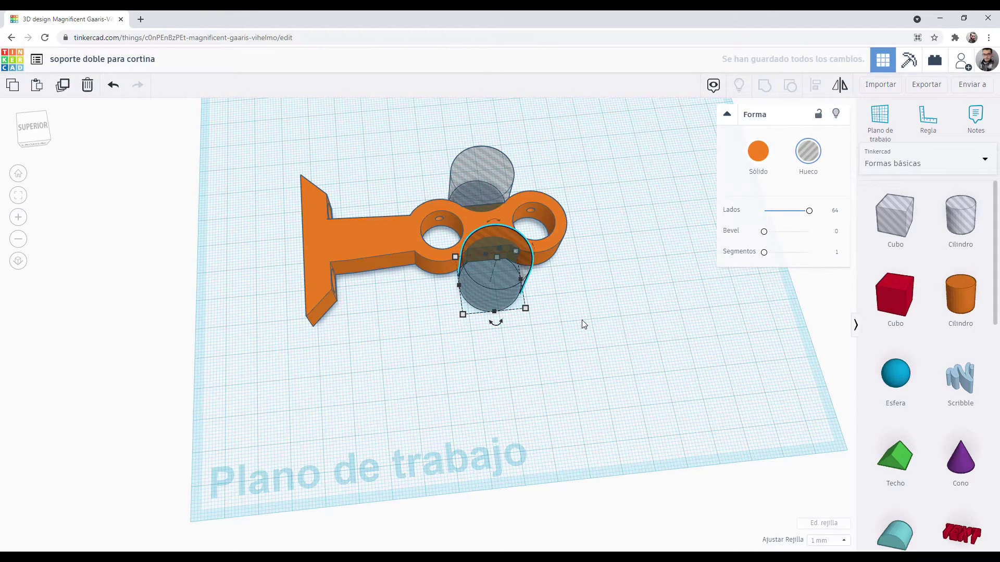
pyautogui.press('Down')
pyautogui.press('Left')
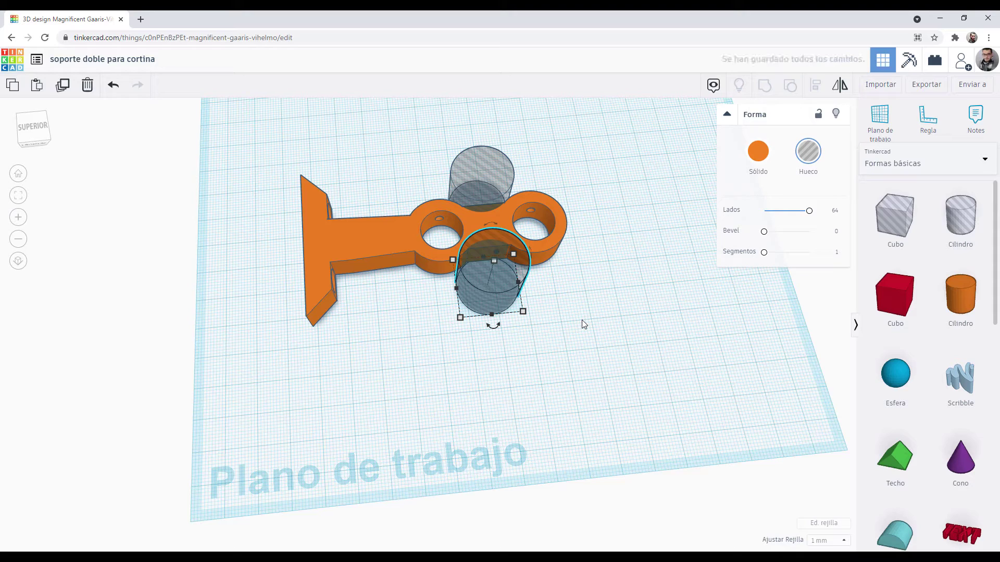
# Set the length and width of the front large cylinder hole to 22 mm
pyautogui.click(461, 317)
pyautogui.click(479, 294)
pyautogui.click(412, 293)
pyautogui.write('22')
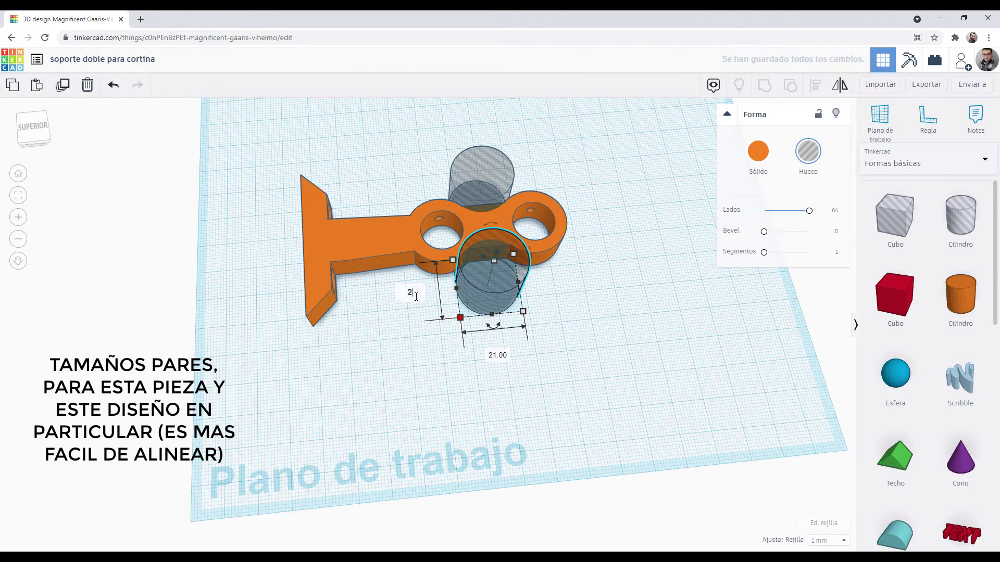
pyautogui.press('Tab')
pyautogui.write('22')
pyautogui.press('Return')
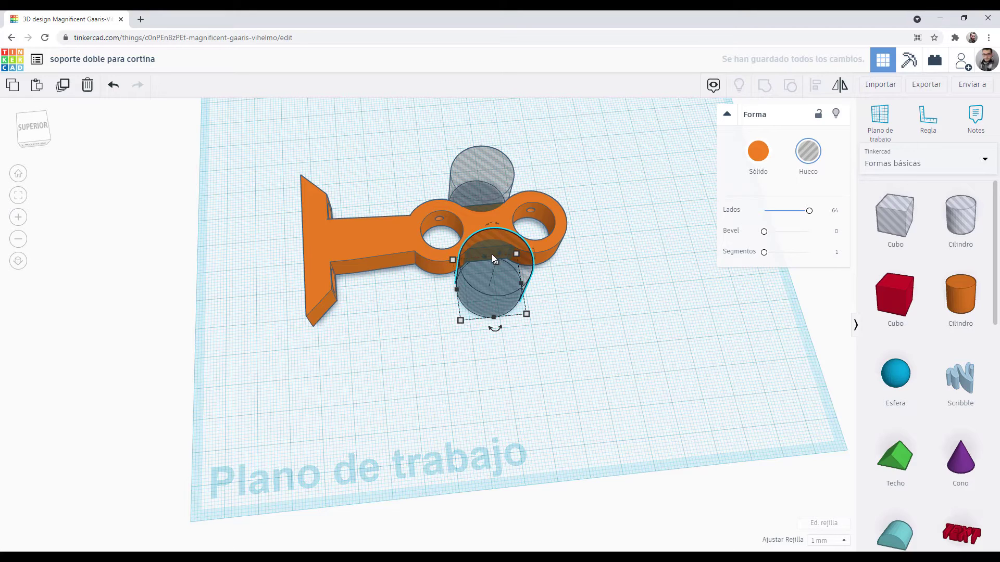
# Group the support with the front 22 mm cylinder hole to cut a curved recess into the arm
pyautogui.keyDown('shift'); pyautogui.click(474, 231); pyautogui.keyUp('shift')
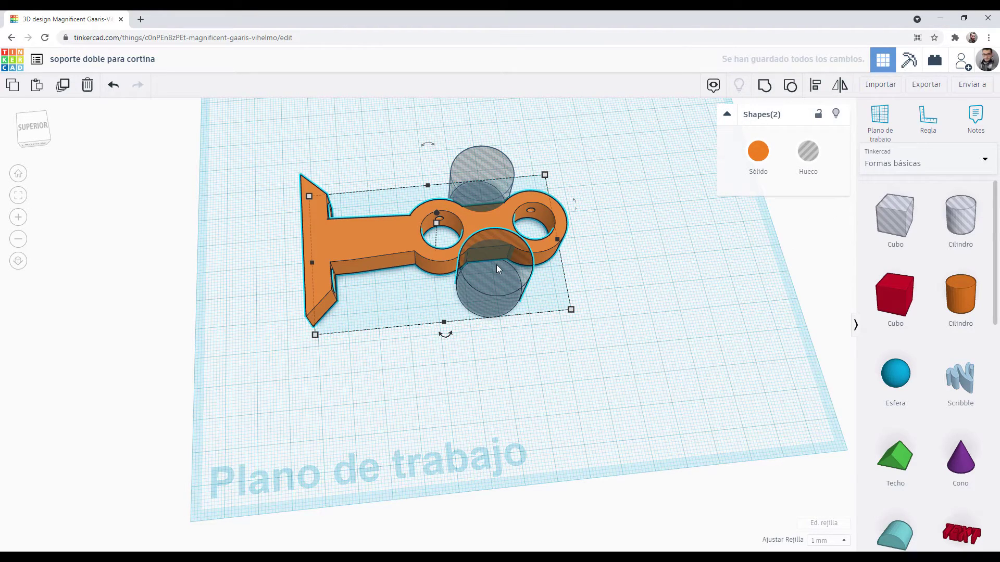
pyautogui.hotkey('ctrl', 'g')
pyautogui.click(643, 341)
# Set the length and width of the remaining large cylinder hole on the back side of the arm to 22 mm
pyautogui.moveTo(507, 296); pyautogui.dragTo(345, 490, button='right')
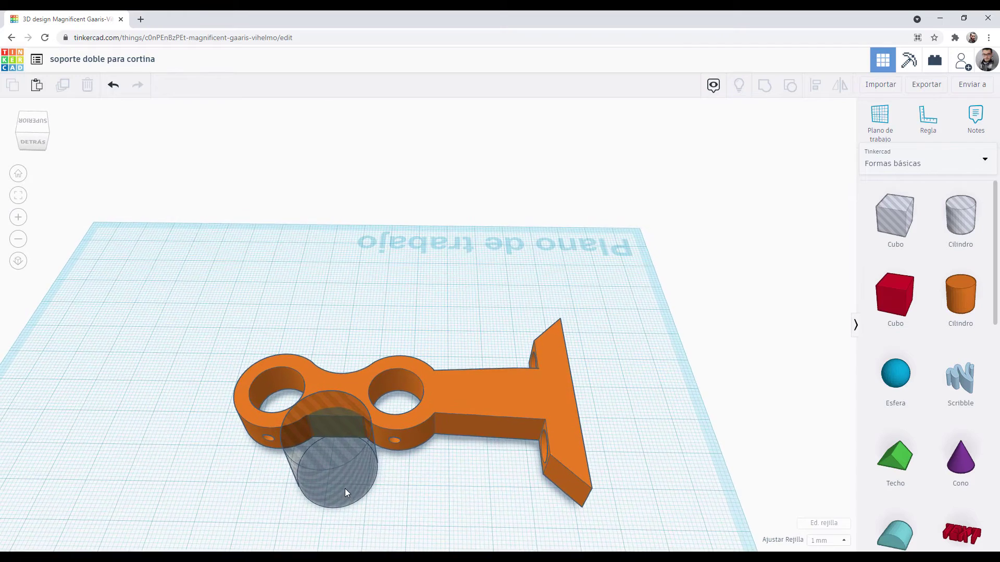
pyautogui.click(364, 487)
pyautogui.moveTo(381, 513)
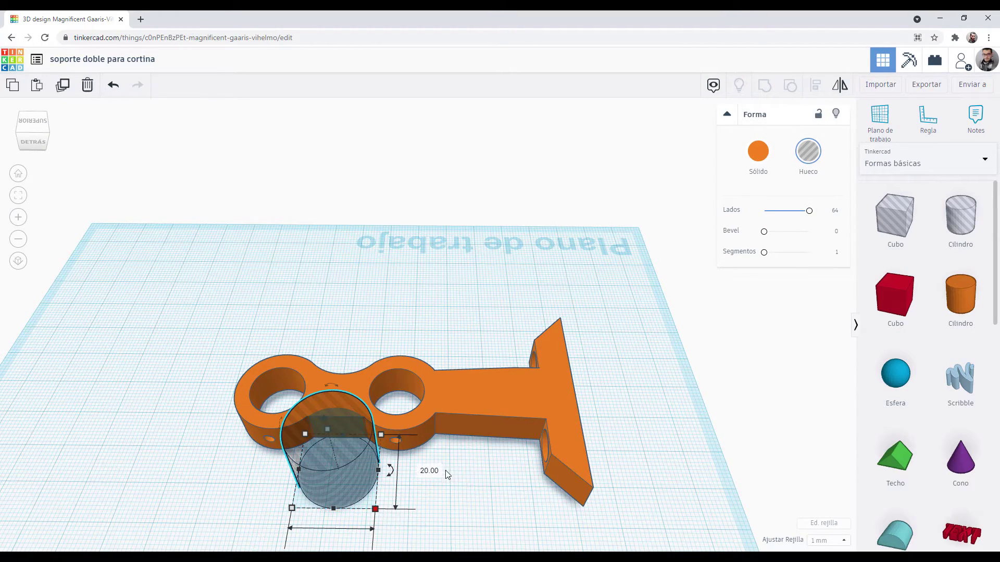
pyautogui.click(427, 478)
pyautogui.click(372, 489)
pyautogui.moveTo(376, 513)
pyautogui.click(427, 471)
pyautogui.write('22')
pyautogui.scroll(-3, 484, 505)
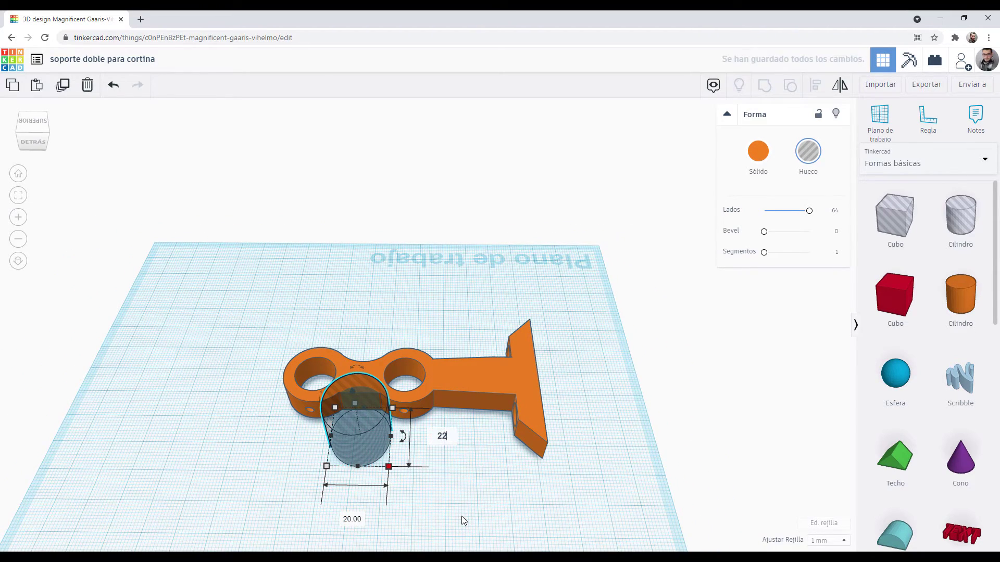
pyautogui.press('Tab')
pyautogui.write('22')
pyautogui.press('Return')
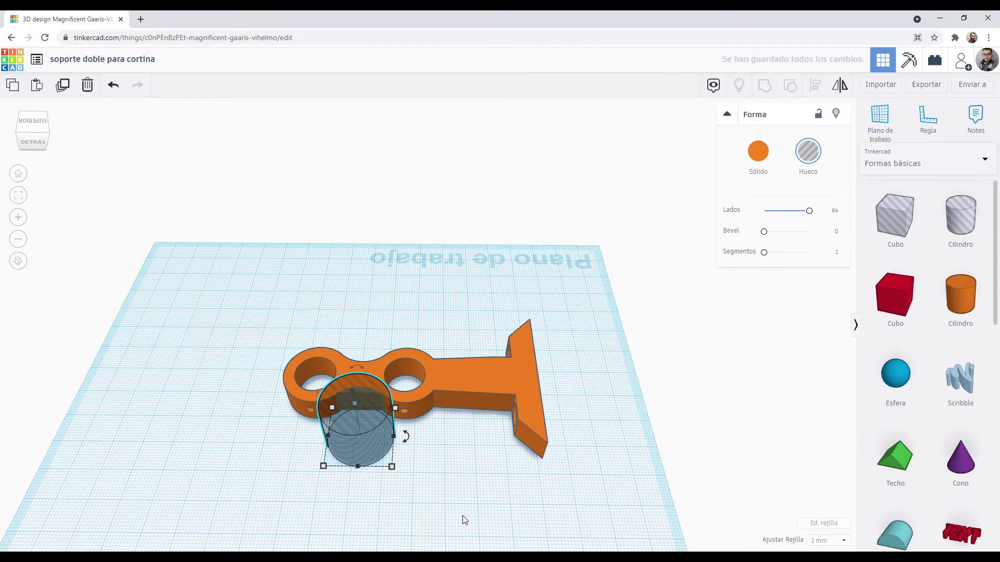
# Group the support with the remaining cylinder hole to cut the matching curved recess between the rod rings
pyautogui.hotkey('ctrl', 'a')
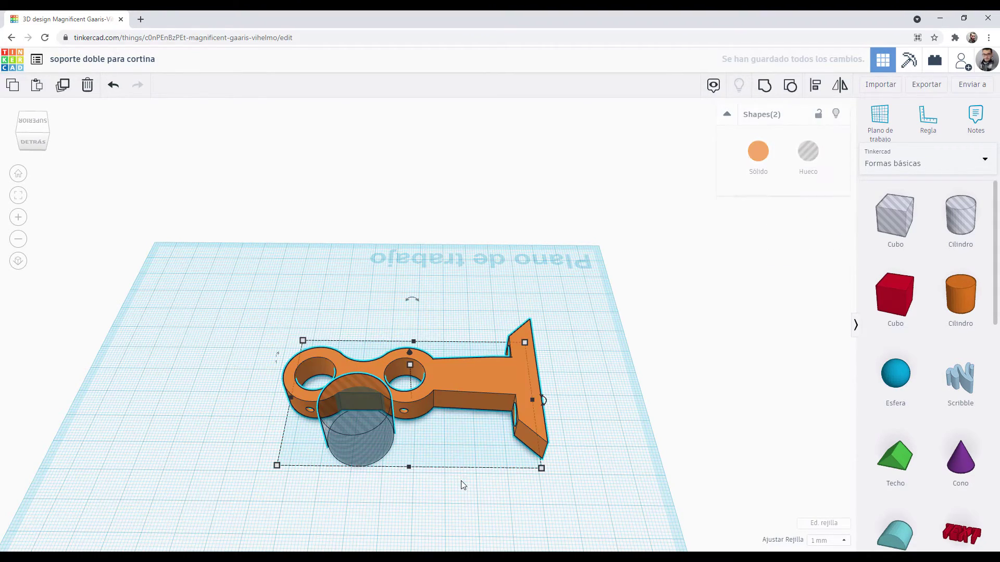
pyautogui.hotkey('ctrl', 'g')
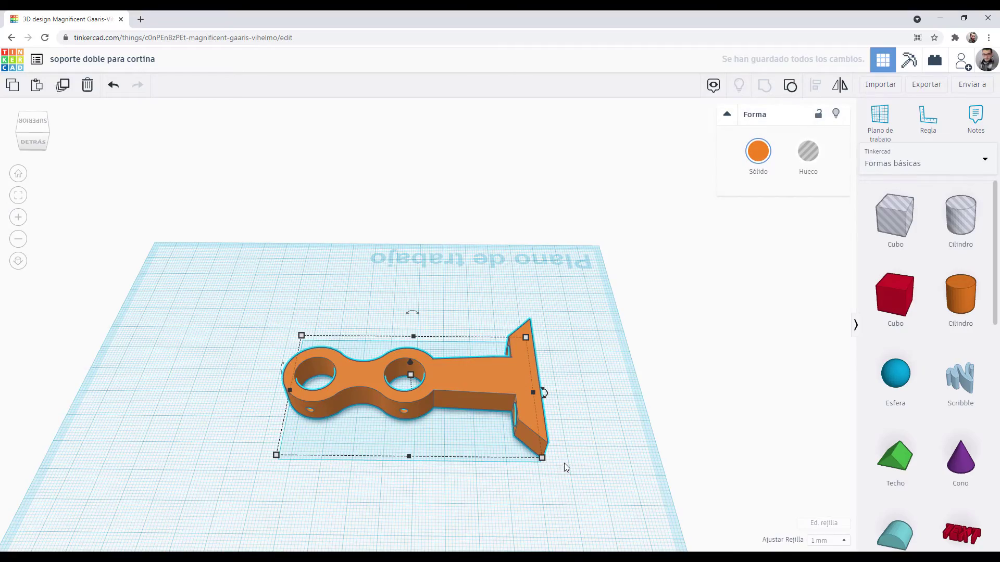
pyautogui.moveTo(583, 447); pyautogui.dragTo(440, 333, button='right')
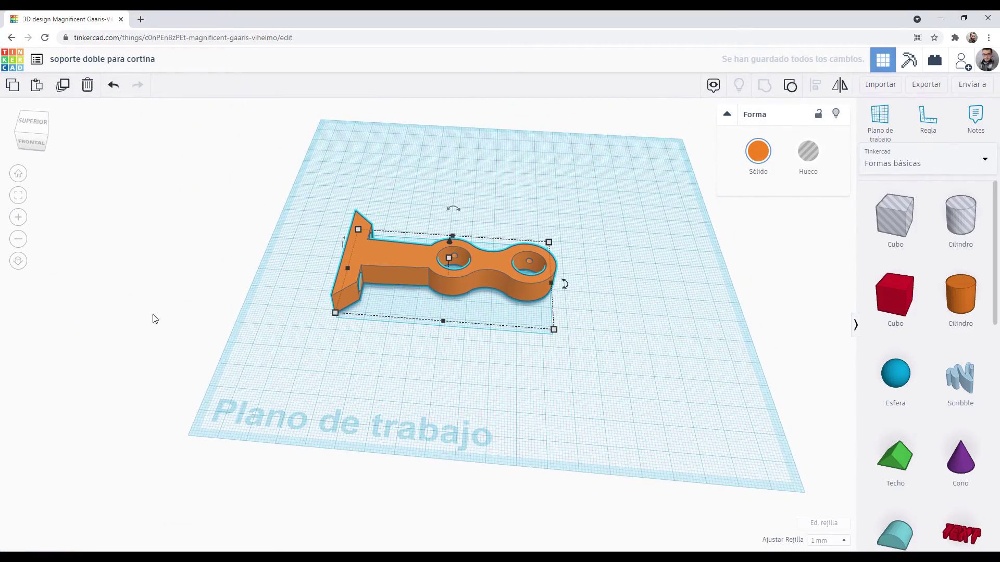